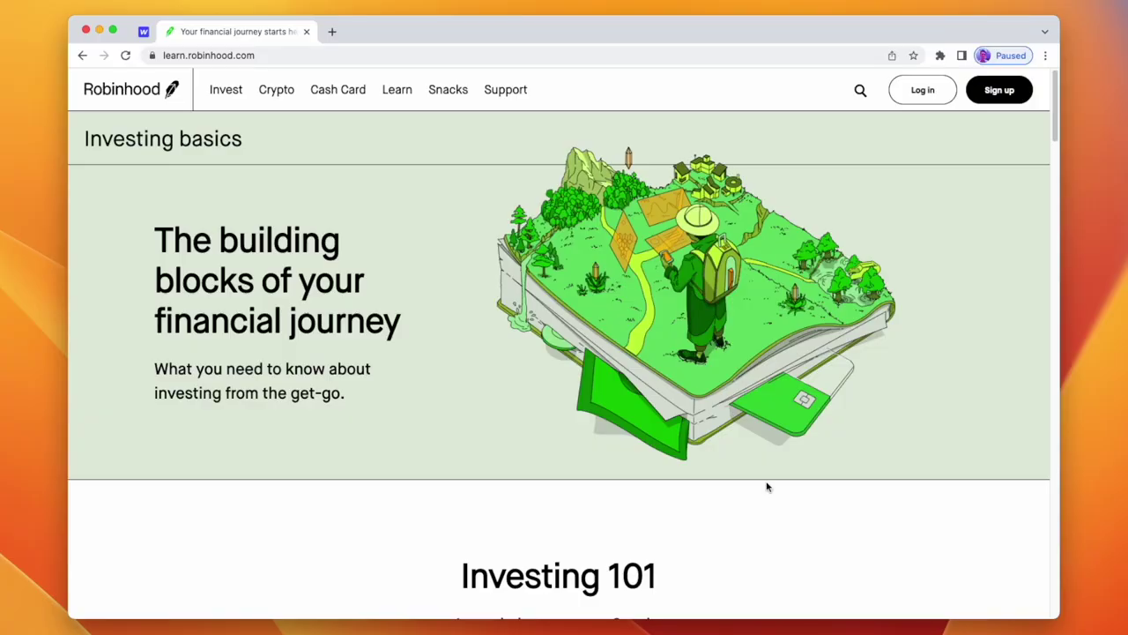
Look through the Robinhood learning page and the GitHub Enterprise page as examples of illustration in web design.
scroll(909, 326, down, 7)
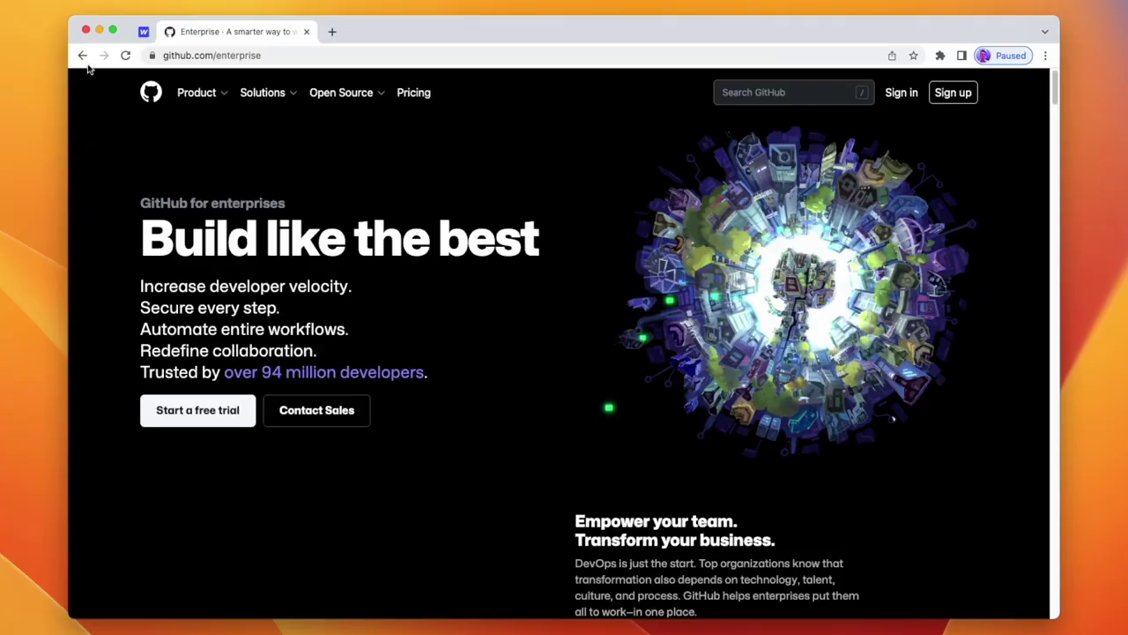
click(83, 57)
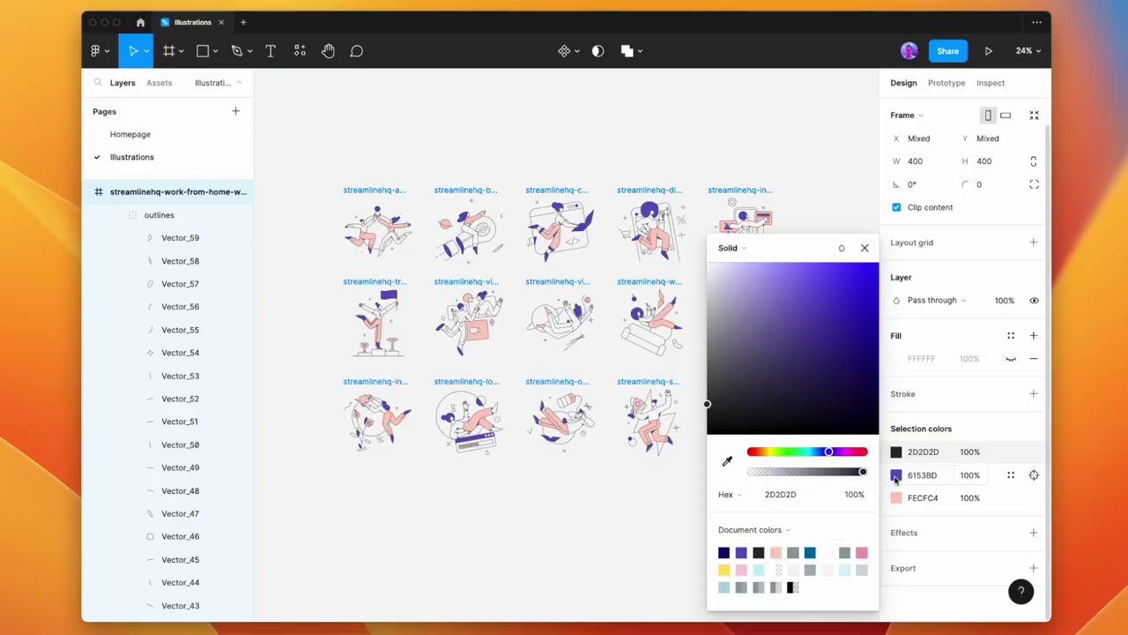
In Figma, open the purple 6153BD selection colour of the selected illustrations for editing.
click(895, 477)
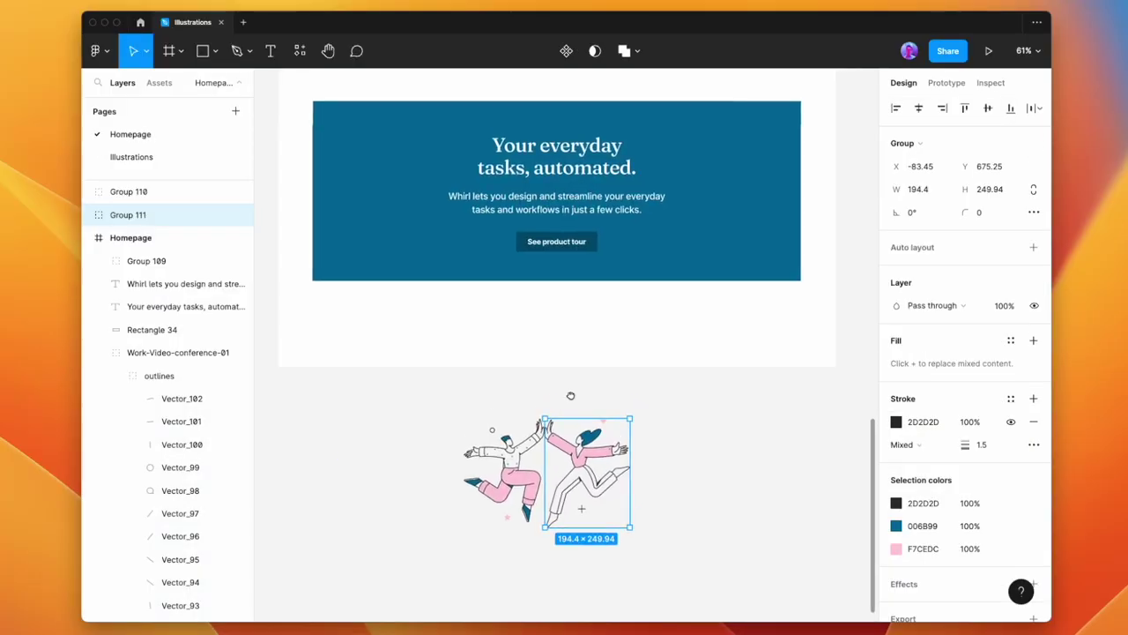
Move the jumping figure with pink trousers from below the page onto the left side of the blue banner.
scroll(570, 396, up, 2)
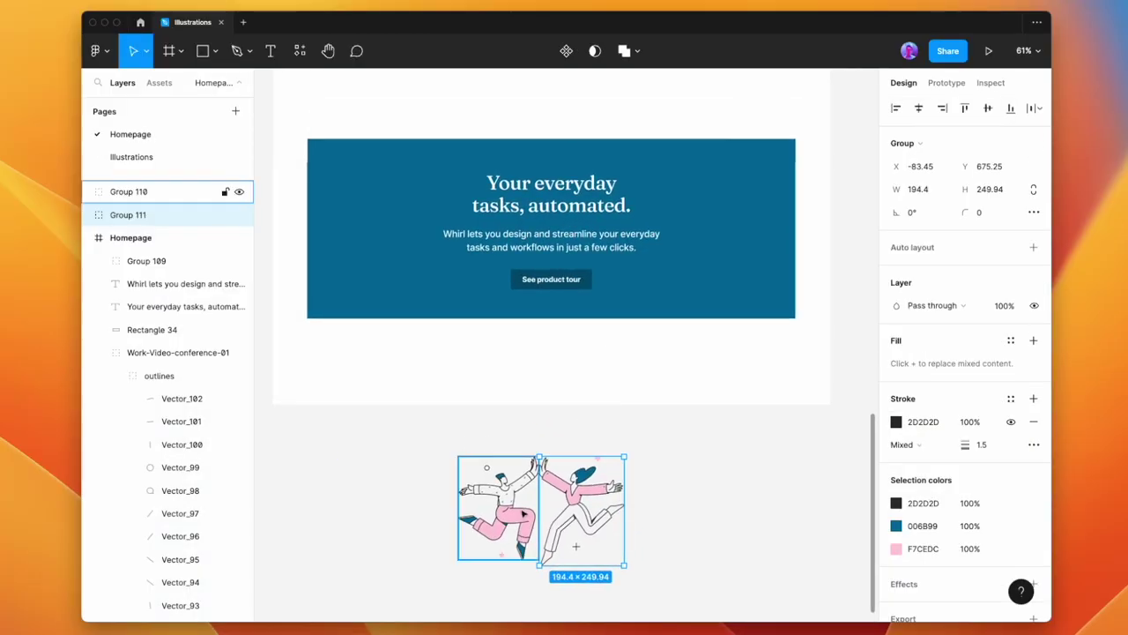
drag(522, 514, 393, 245)
click(586, 459)
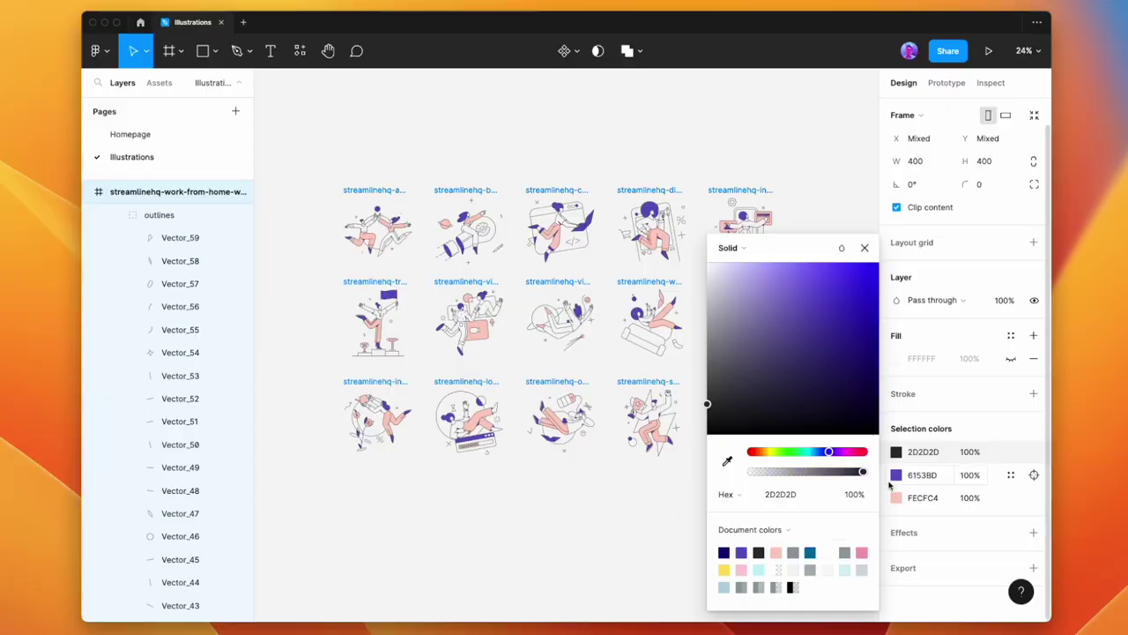
Replace the purple 6153BD in all selected illustrations with the teal blue from the document colours.
click(895, 476)
click(809, 552)
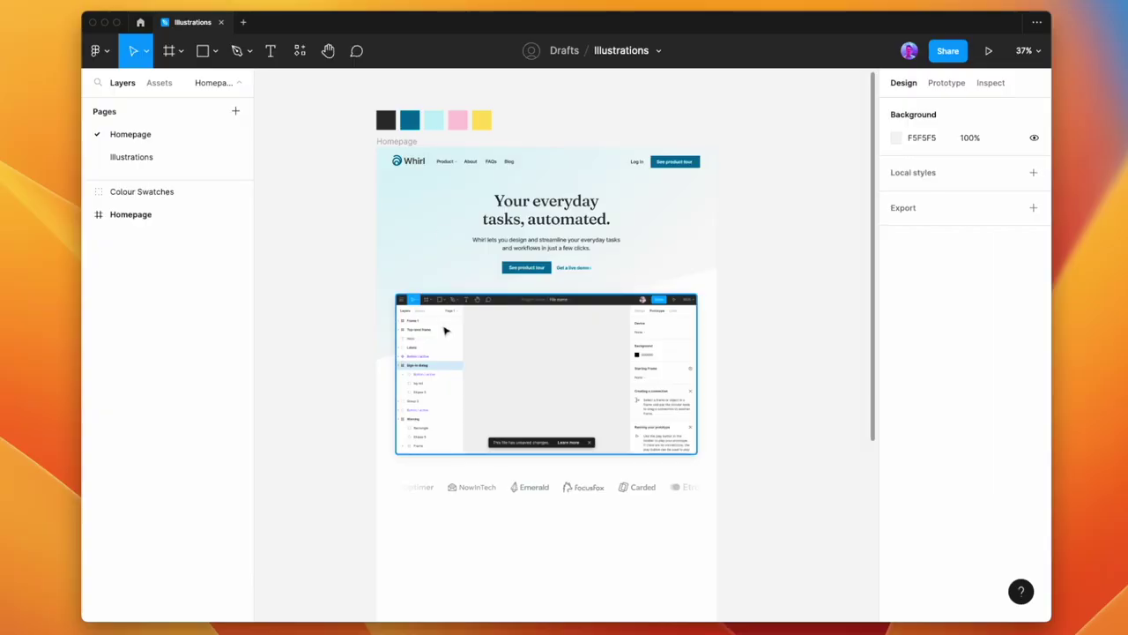
Examine the Homepage design and its colour swatches against the set of illustrations on the Illustrations page.
drag(605, 104, 362, 133)
click(322, 224)
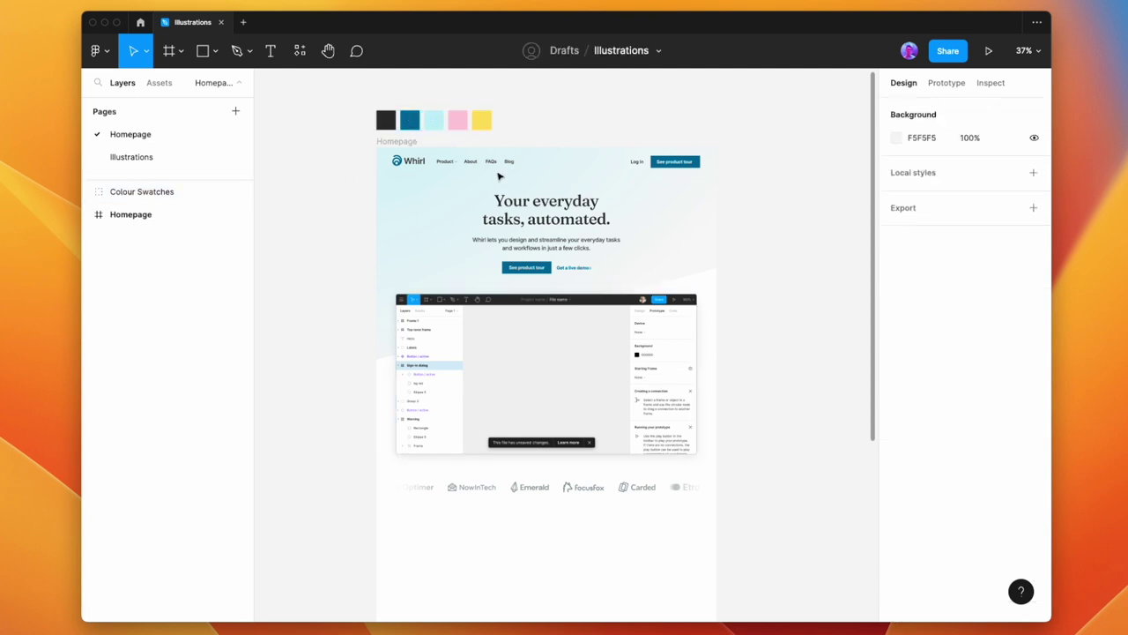
click(188, 158)
click(705, 161)
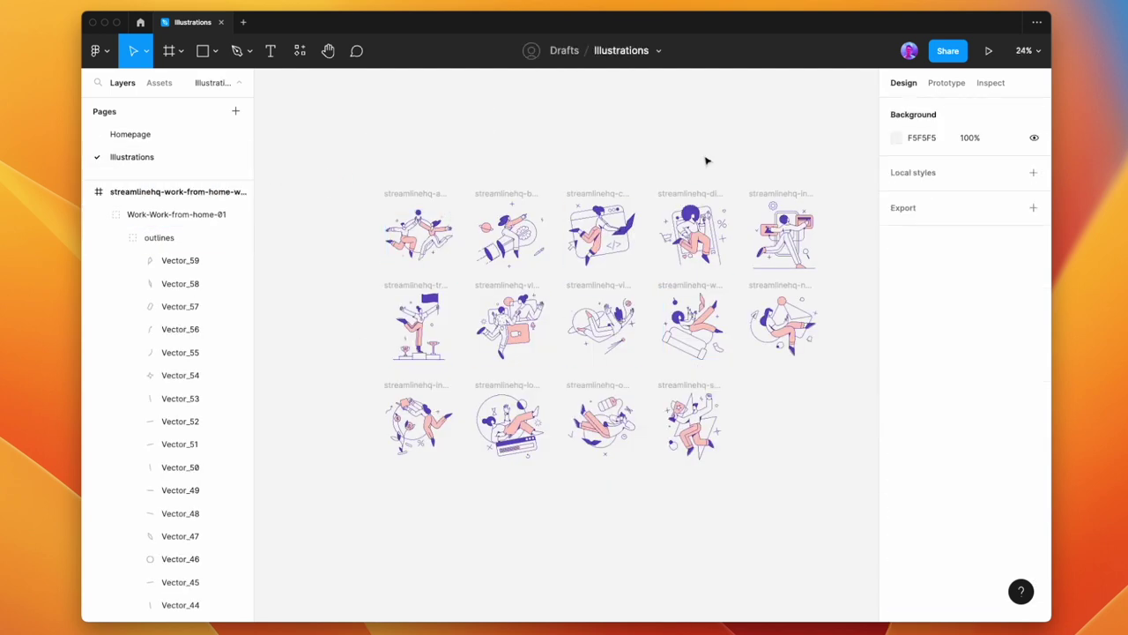
scroll(692, 165, right, 2)
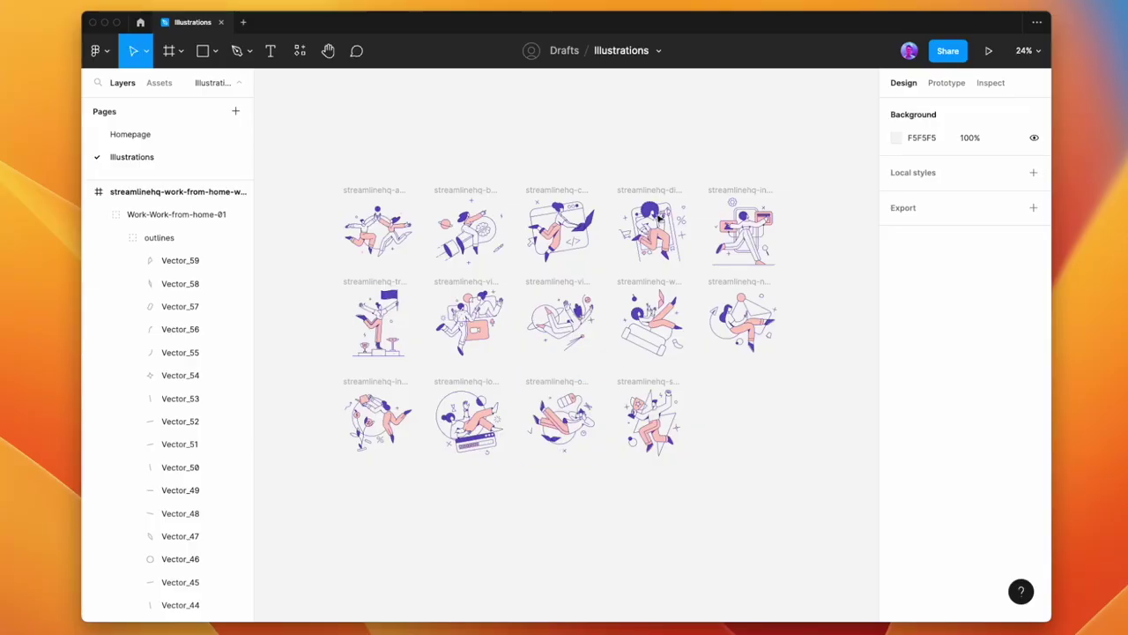
click(174, 139)
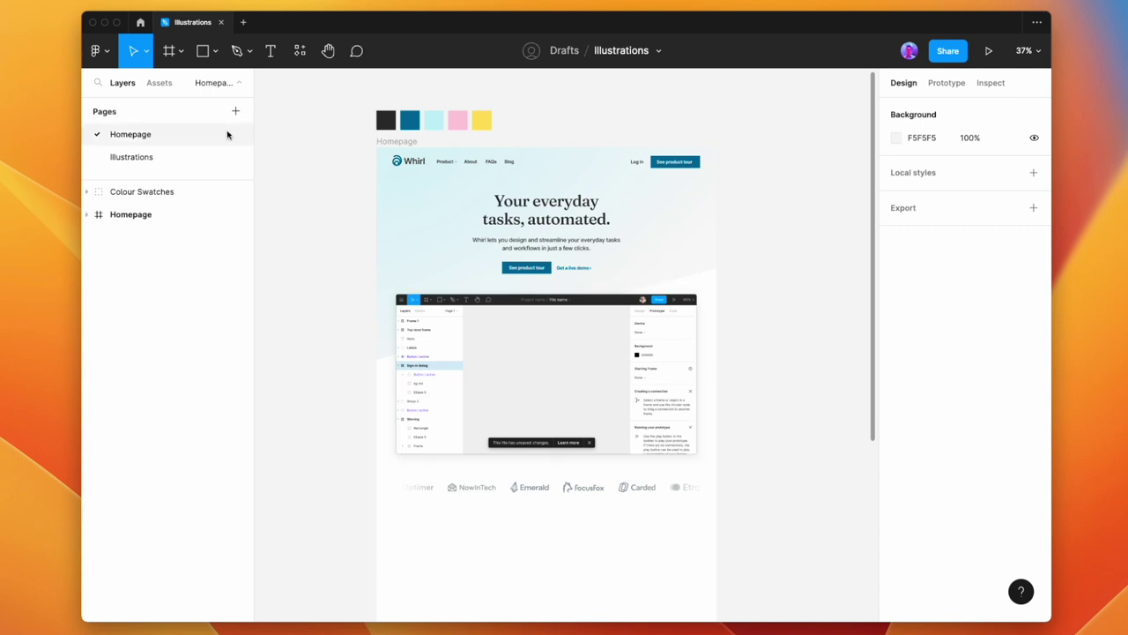
click(157, 158)
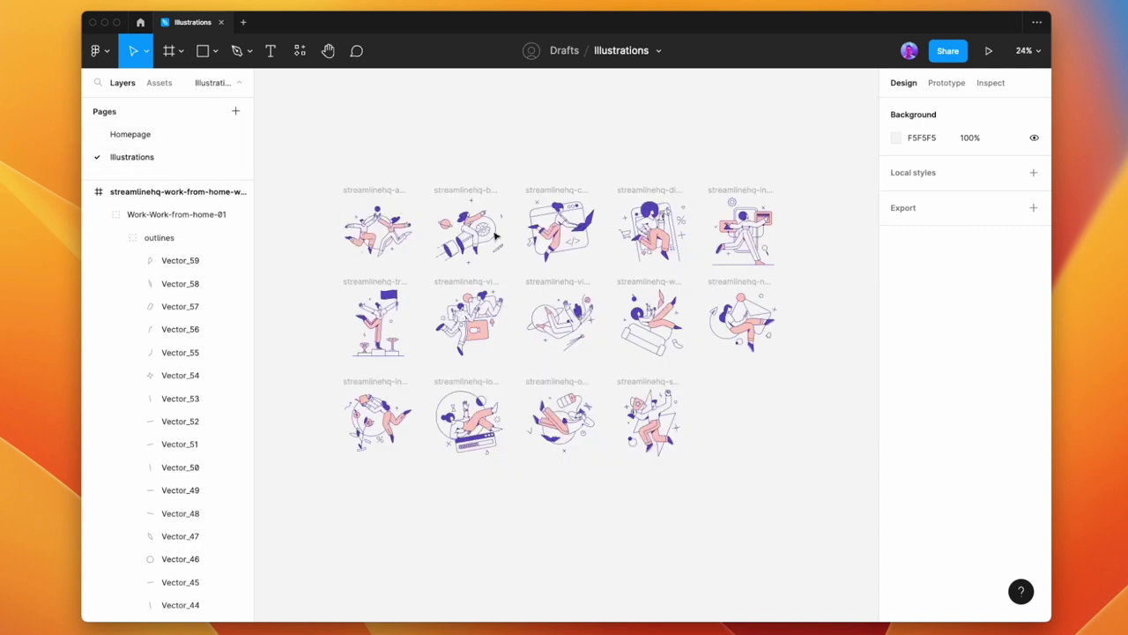
click(171, 136)
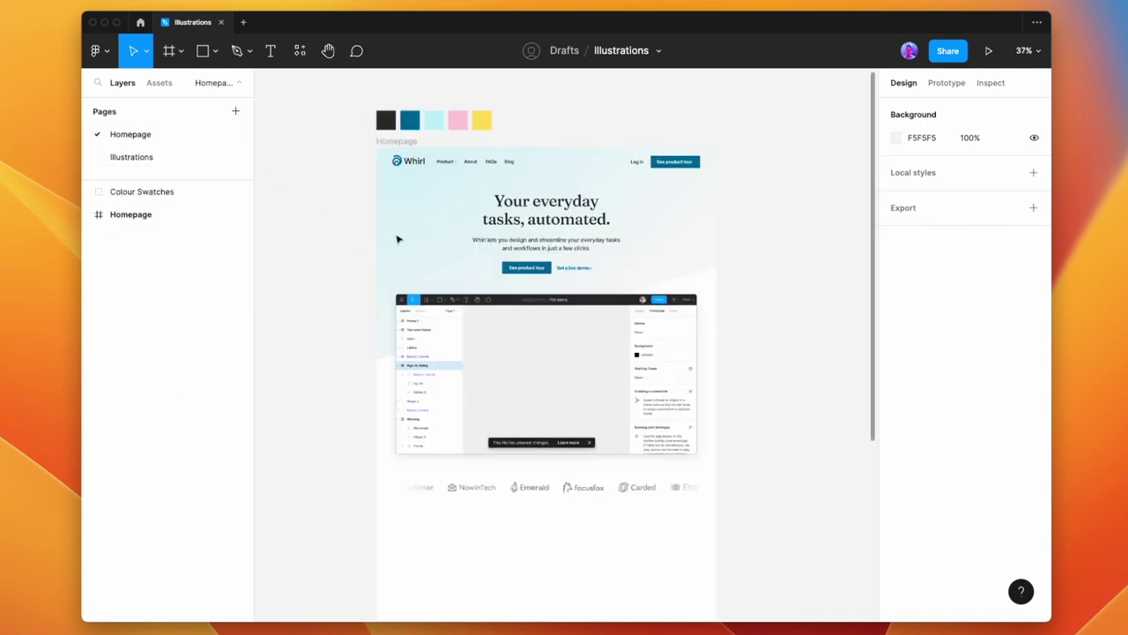
Copy the loading-product illustration from the Illustrations page and paste it on the Homepage page, beside the Homepage frame.
click(189, 157)
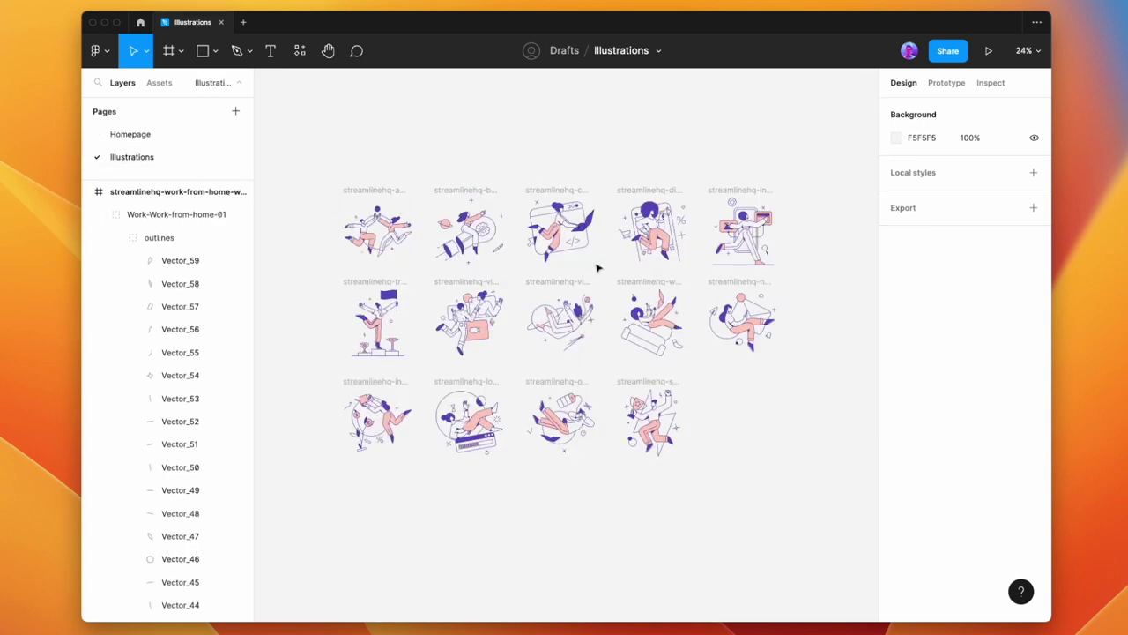
click(472, 383)
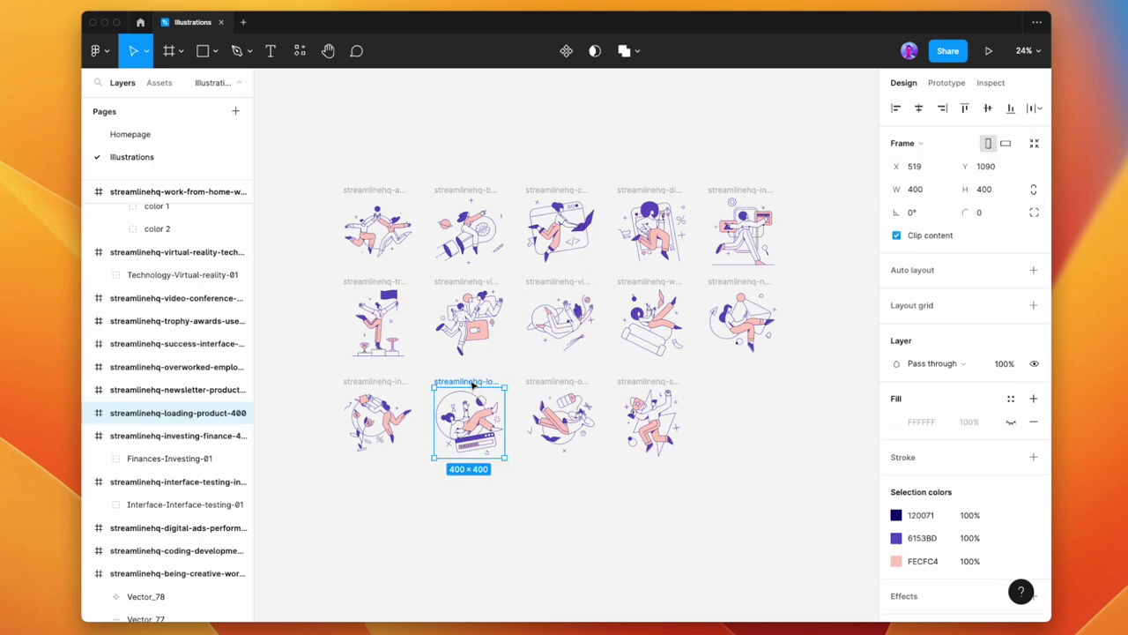
click(169, 135)
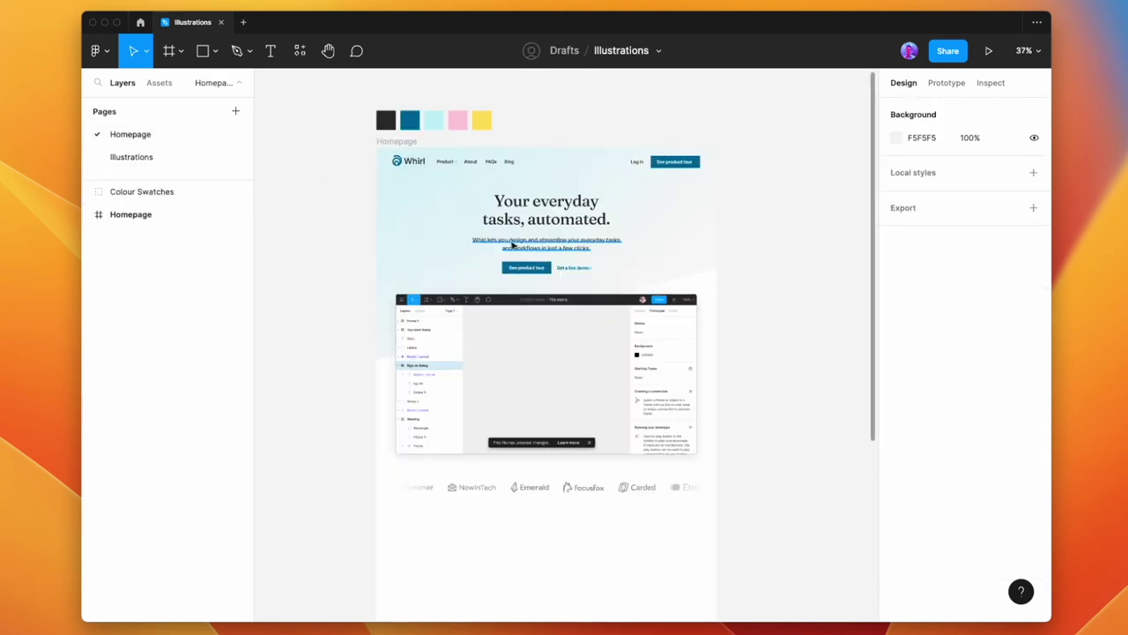
click(652, 245)
key(ctrl+v)
drag(563, 334, 763, 208)
scroll(787, 244, right, 2)
scroll(765, 209, right, 1)
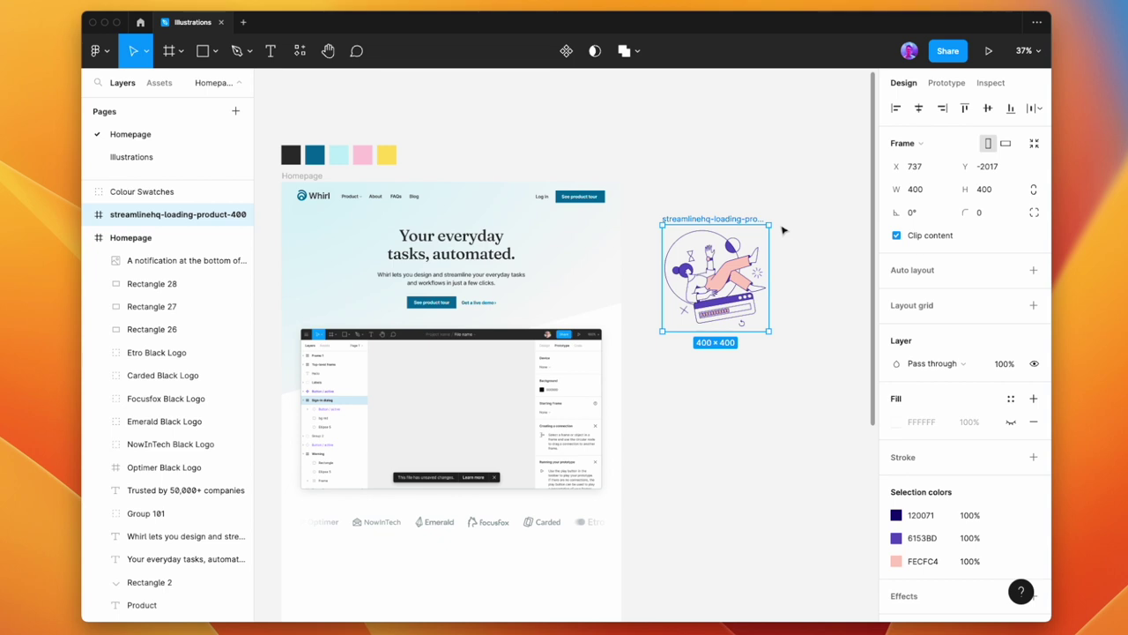
Ungroup the pasted loading-product illustration completely, down to its individual vectors.
key(shift+super+g)
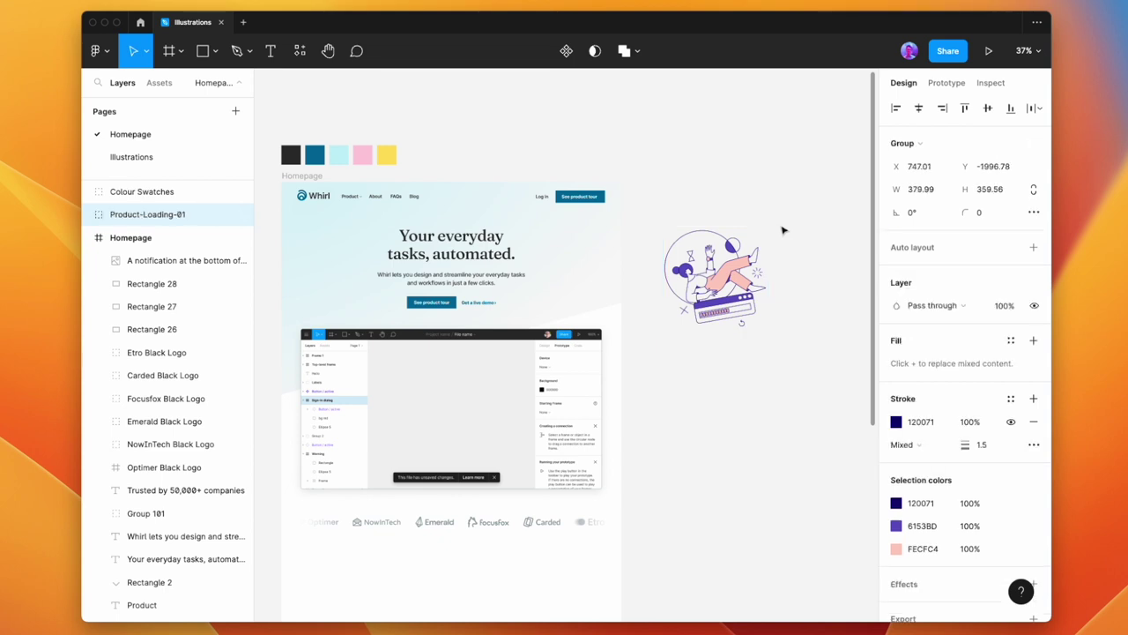
key(shift+super+g)
key(shift+super+g)
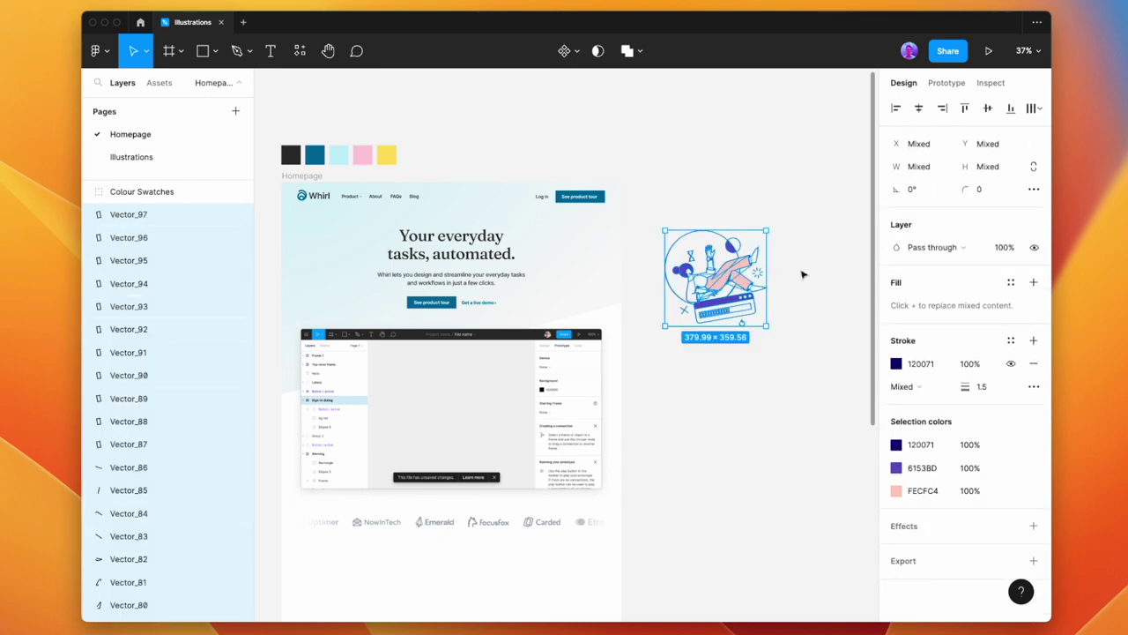
click(795, 272)
Delete the large outlined circle behind the reclining woman.
scroll(775, 269, up, 5)
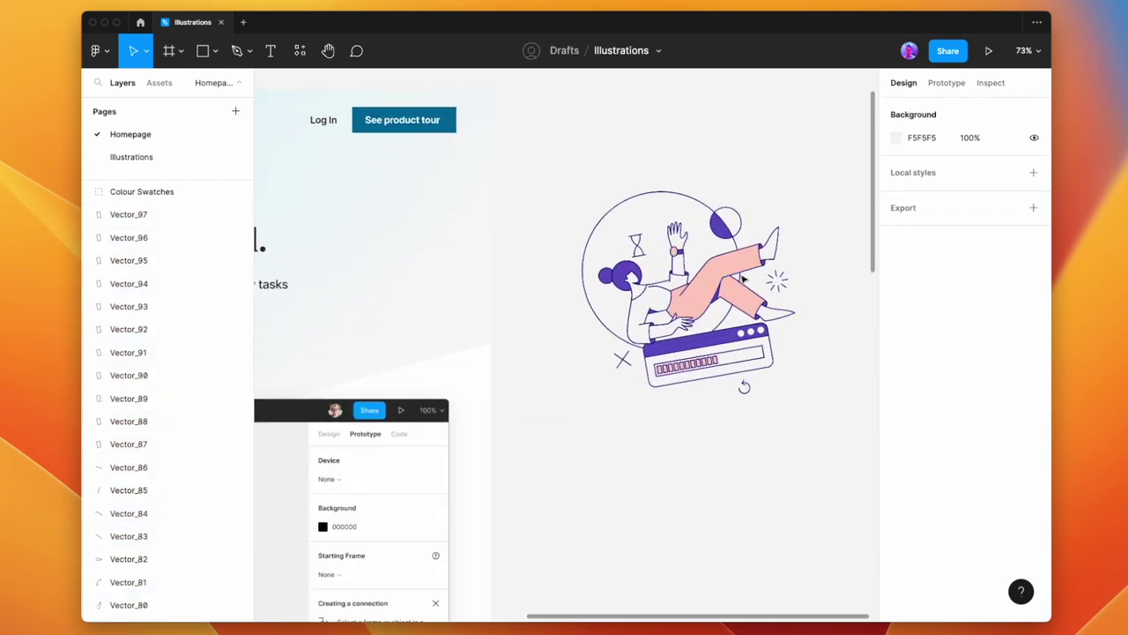
click(638, 198)
key(Delete)
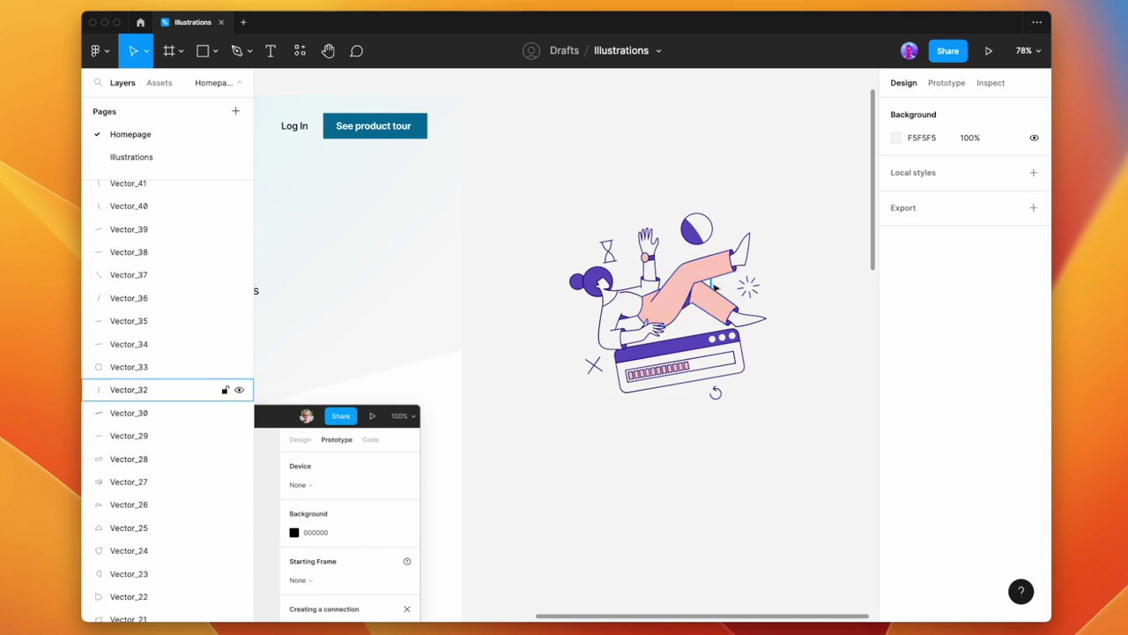
Move the sunburst, hourglass and cross away from the woman, grouping the parts of each one separately.
drag(772, 302, 814, 236)
key(super+g)
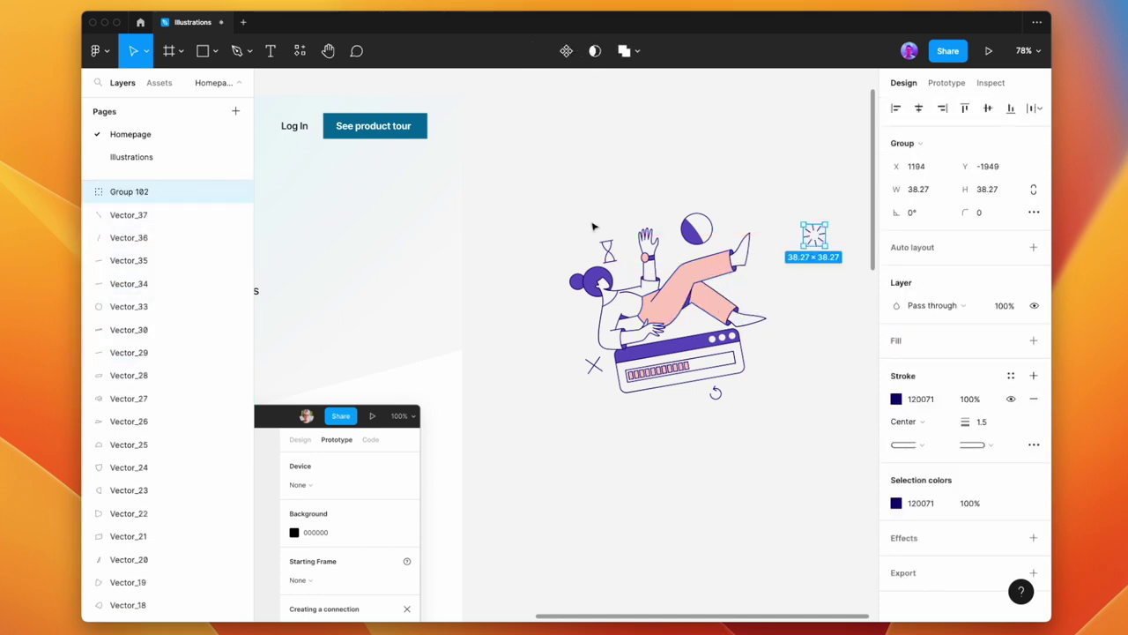
drag(595, 225, 577, 188)
key(ctrl+g)
drag(589, 372, 551, 423)
key(ctrl+g)
click(730, 420)
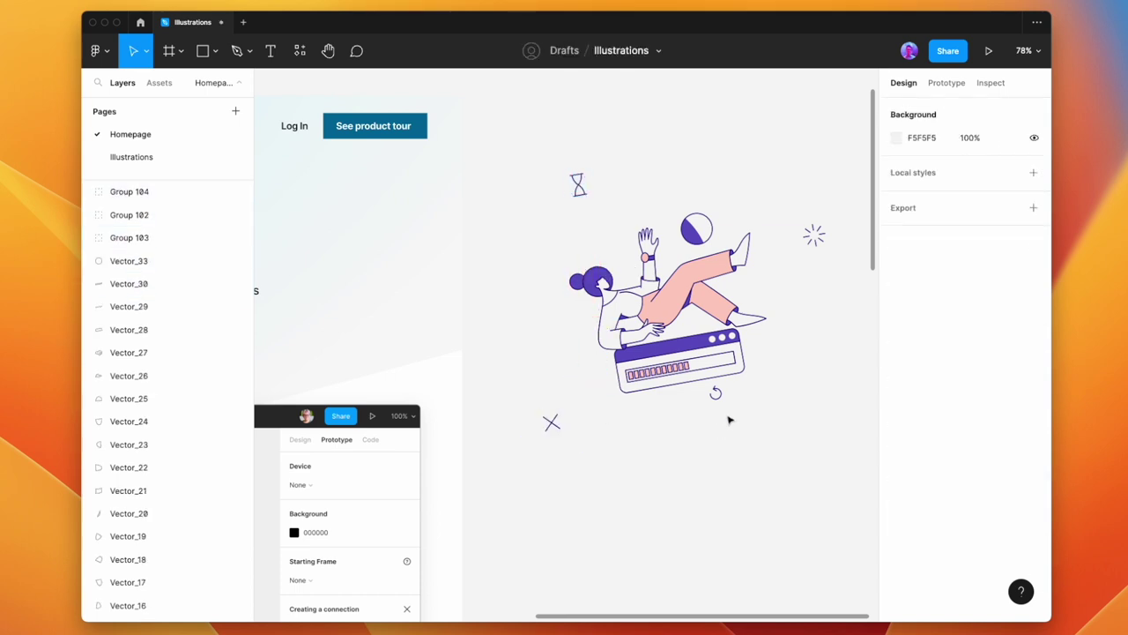
Group the arc and arrowhead of the small reload icon and move the icon farther below the woman.
click(712, 394)
drag(711, 390, 717, 394)
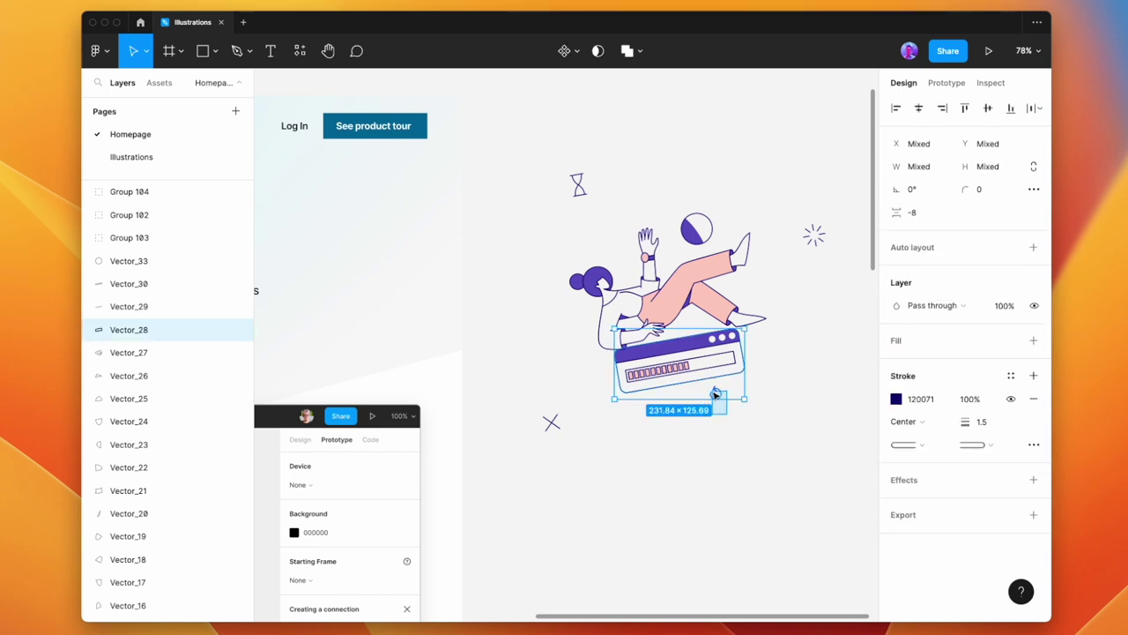
scroll(716, 396, up, 10)
click(646, 506)
click(680, 448)
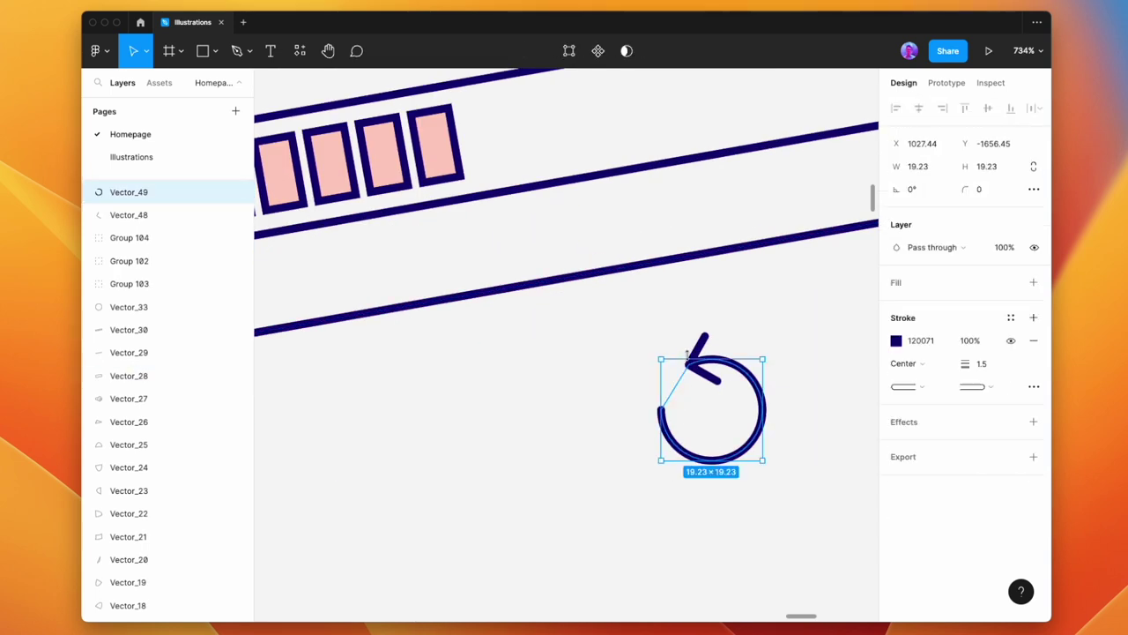
shift+click(704, 357)
scroll(696, 358, down, 5)
key(super+g)
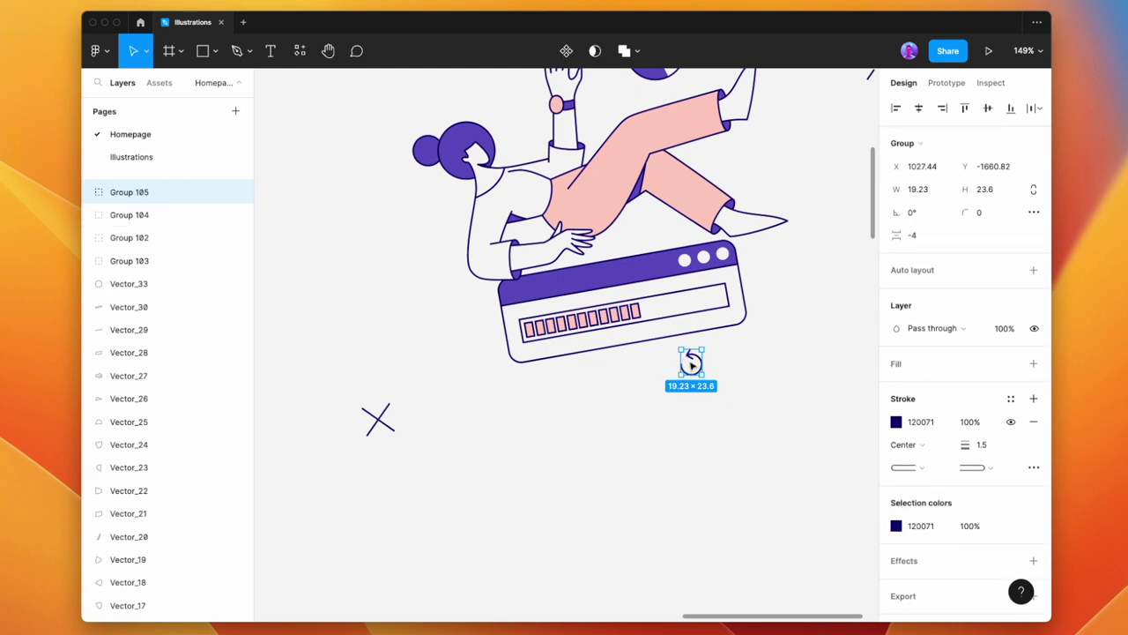
drag(691, 359, 753, 481)
Delete all parts of the browser window with the loading bar beneath the woman.
scroll(657, 413, down, 3)
drag(651, 401, 658, 458)
drag(746, 441, 619, 383)
key(BackSpace)
drag(655, 430, 564, 379)
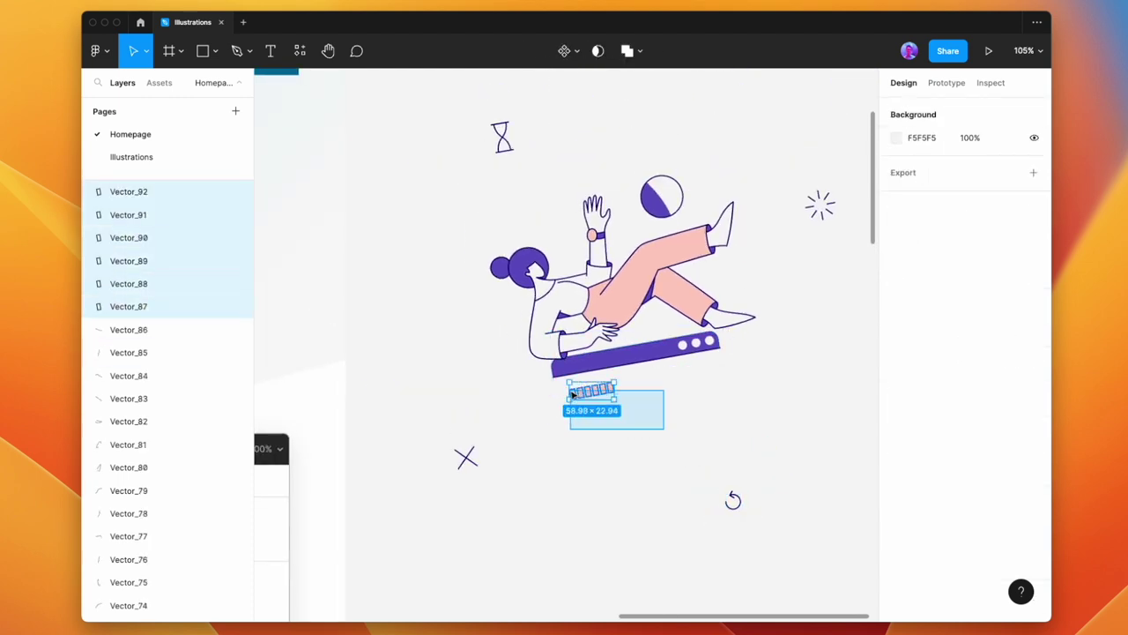
key(Delete)
click(661, 365)
key(Delete)
click(675, 365)
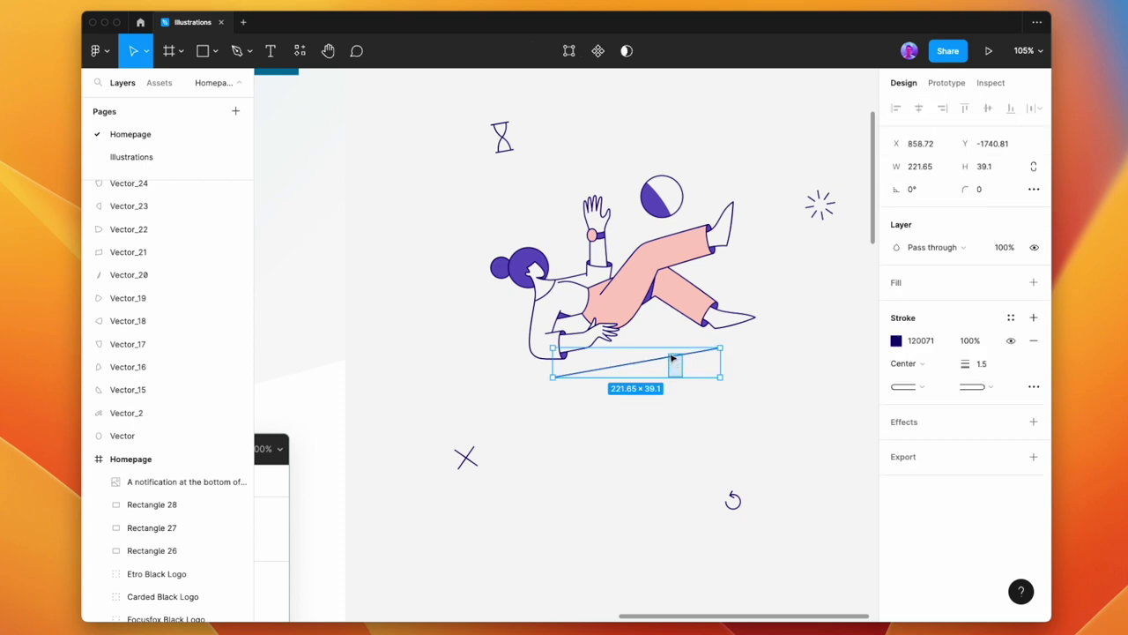
key(Delete)
drag(727, 370, 665, 342)
Move the half-filled ball up away from the woman and group it, and group the woman's vectors separately.
scroll(663, 385, down, 3)
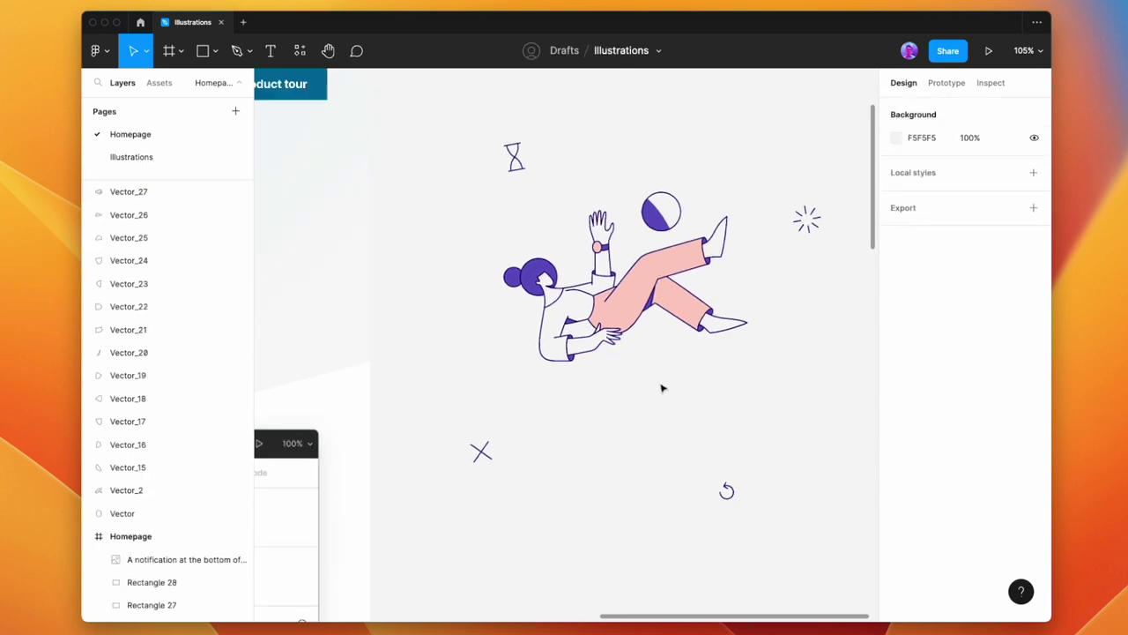
drag(632, 215, 684, 175)
key(super+g)
drag(743, 394, 529, 242)
key(super+g)
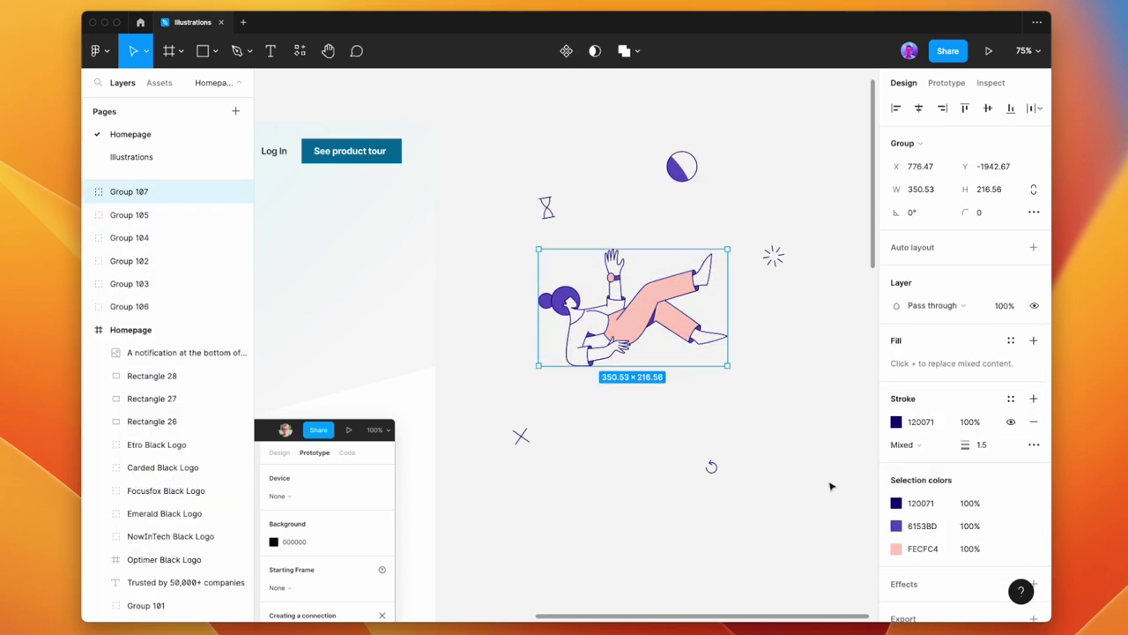
Recolour the navy 120071 in all six illustration groups to 2D2D2D, sampled from the dark swatch above the Homepage frame.
drag(852, 519, 514, 154)
scroll(613, 283, down, 2)
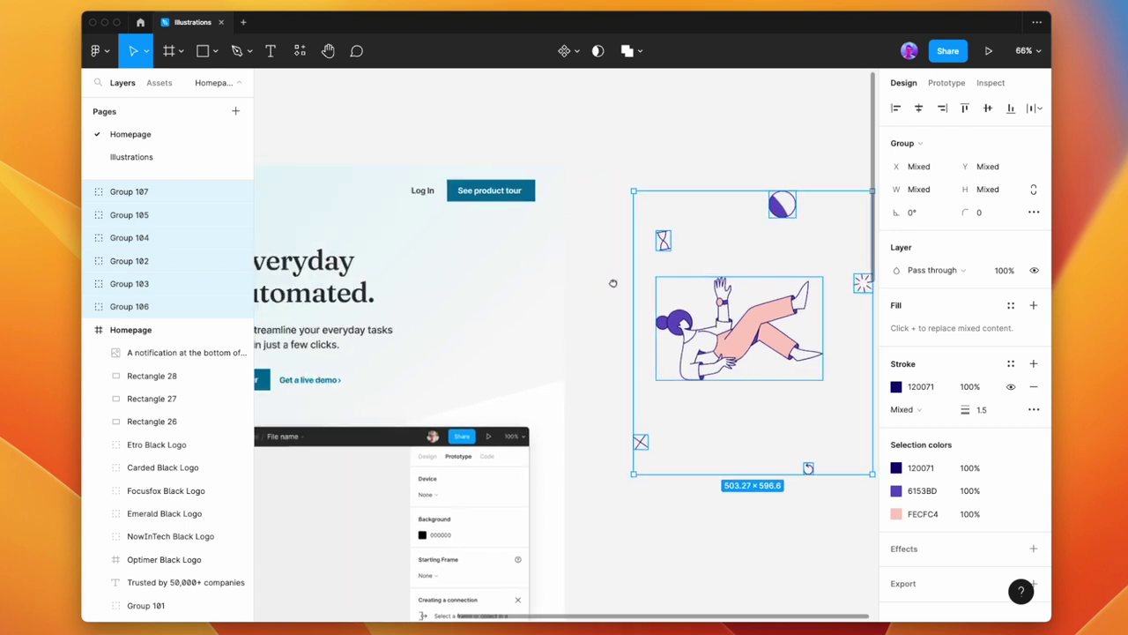
scroll(612, 283, down, 2)
scroll(536, 310, down, 5)
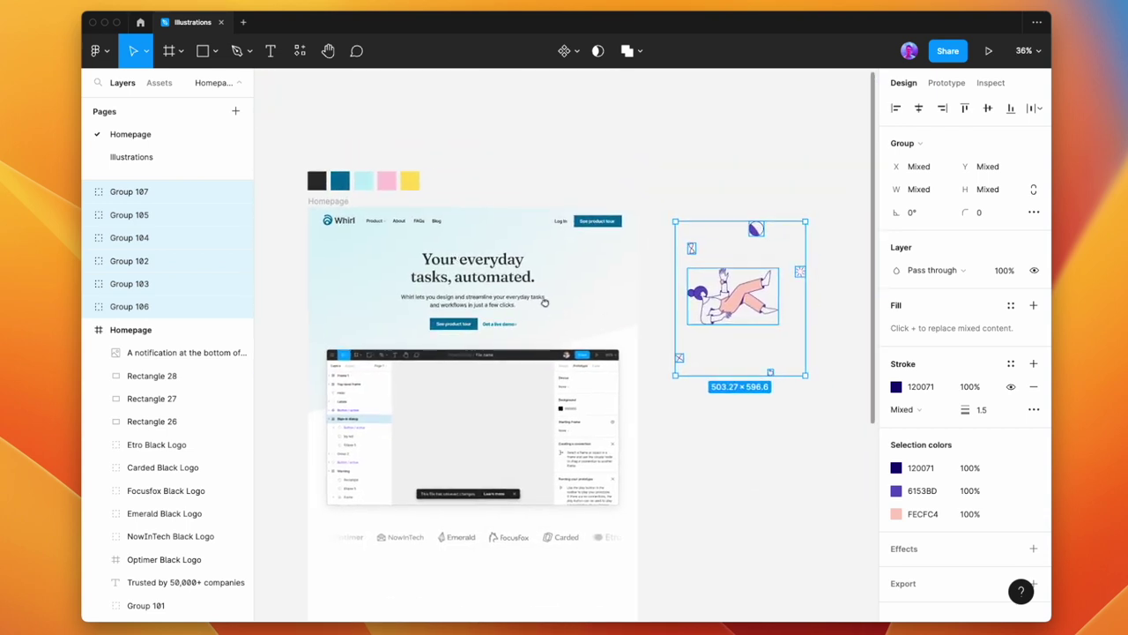
click(896, 467)
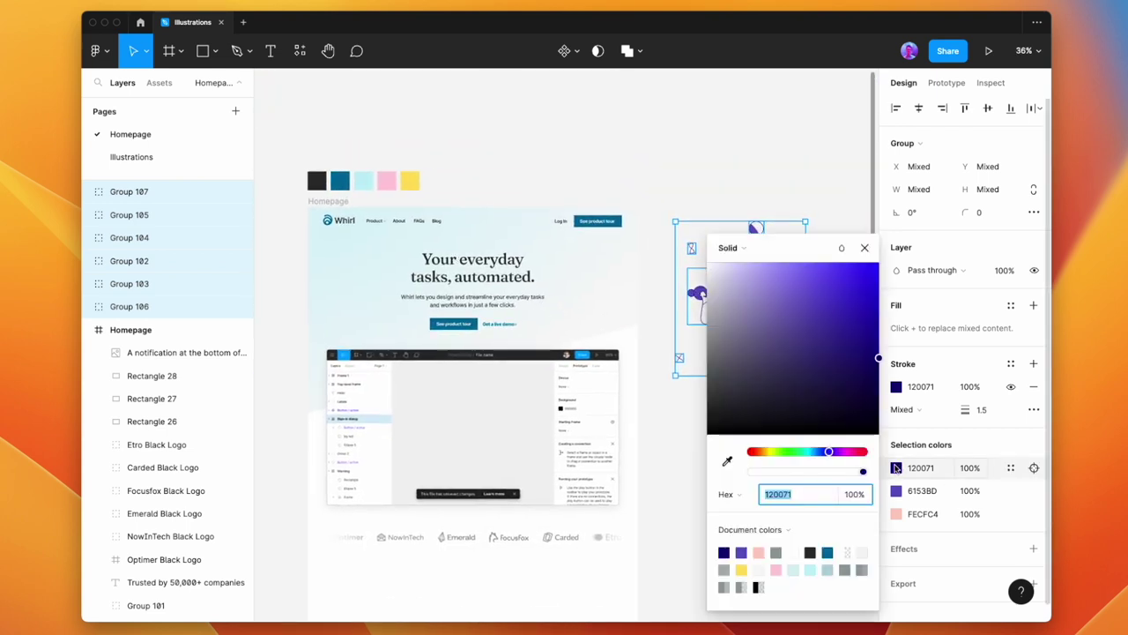
click(727, 462)
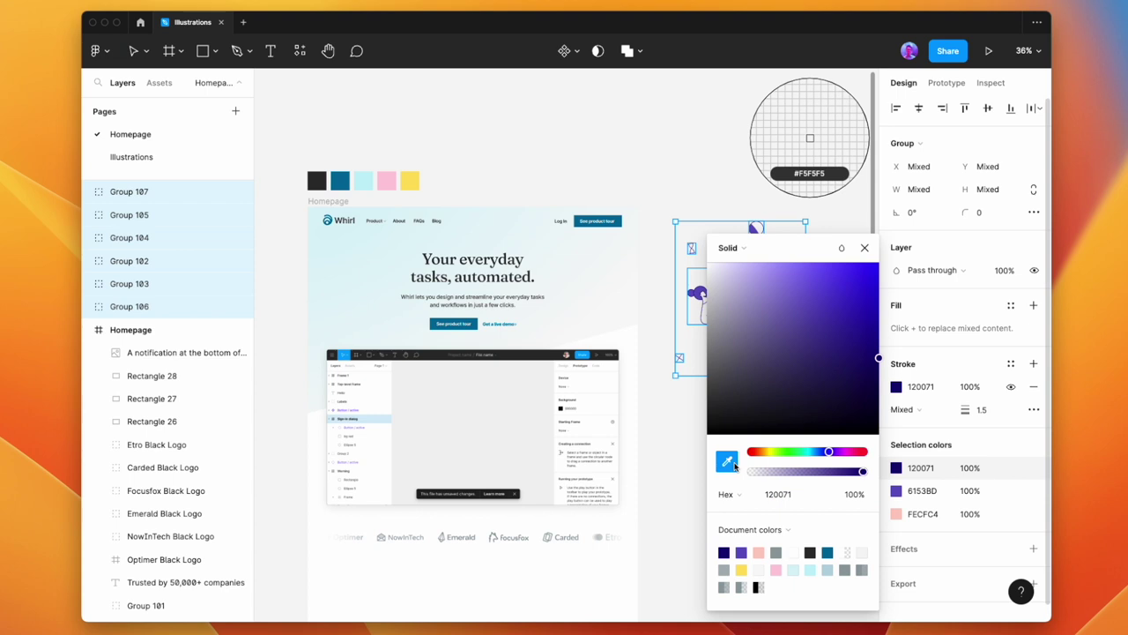
click(319, 179)
click(864, 251)
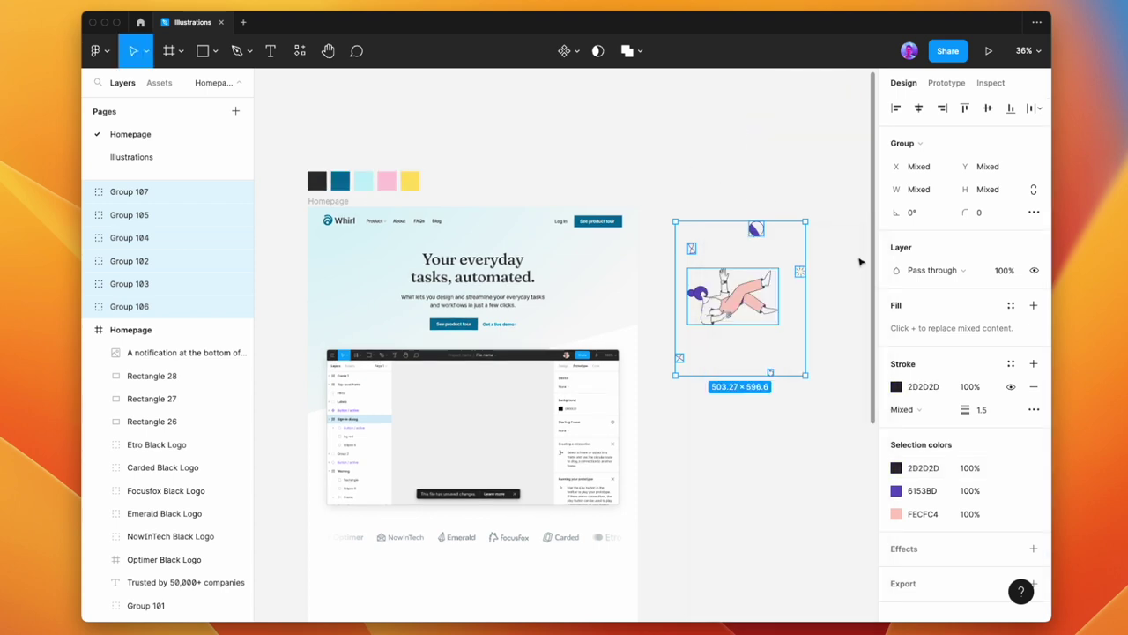
Recolour the peach FECFC4 in all the illustration groups to the brand pink F7CEDC from the document colours.
click(897, 514)
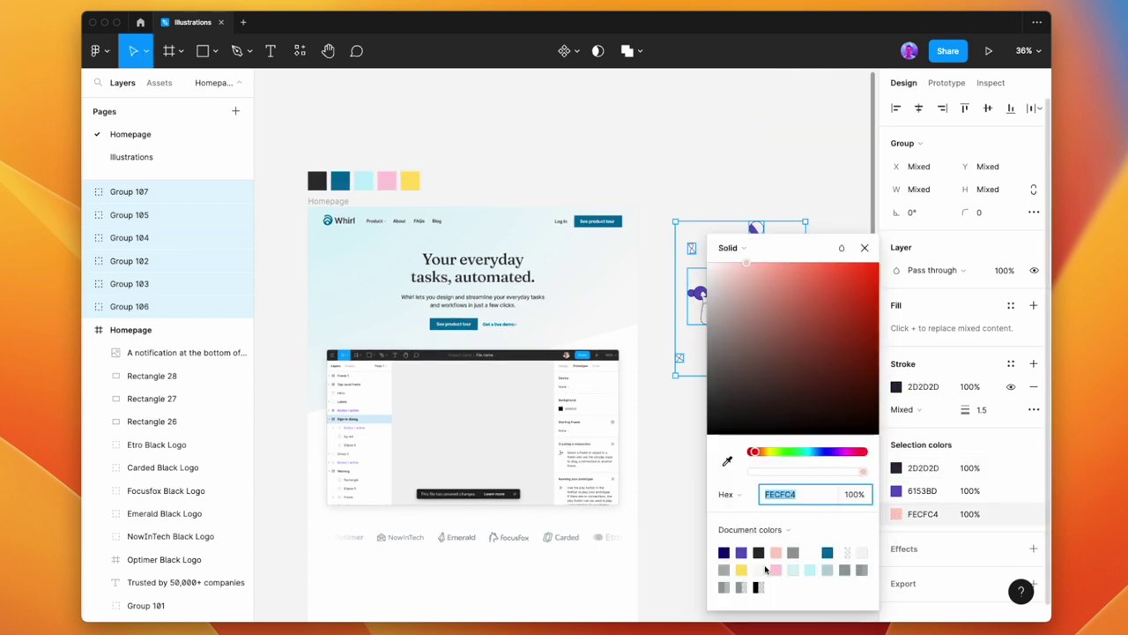
click(779, 563)
click(663, 435)
drag(663, 436, 601, 436)
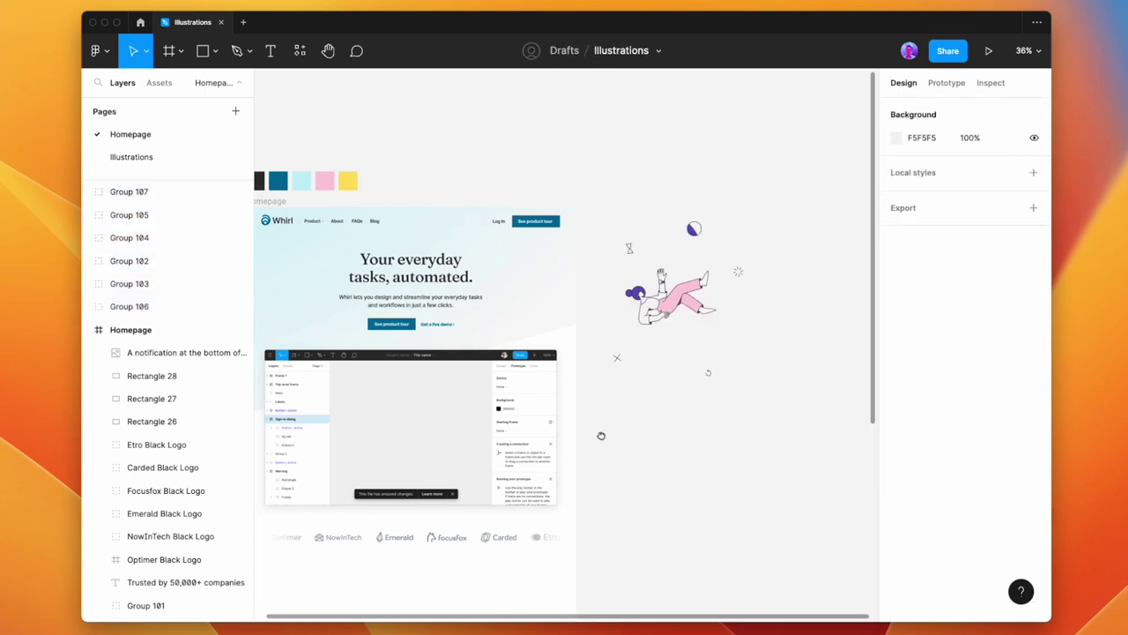
Recolour the purple 6153BD in all six illustration groups to the brand blue 006B99.
drag(779, 423, 594, 214)
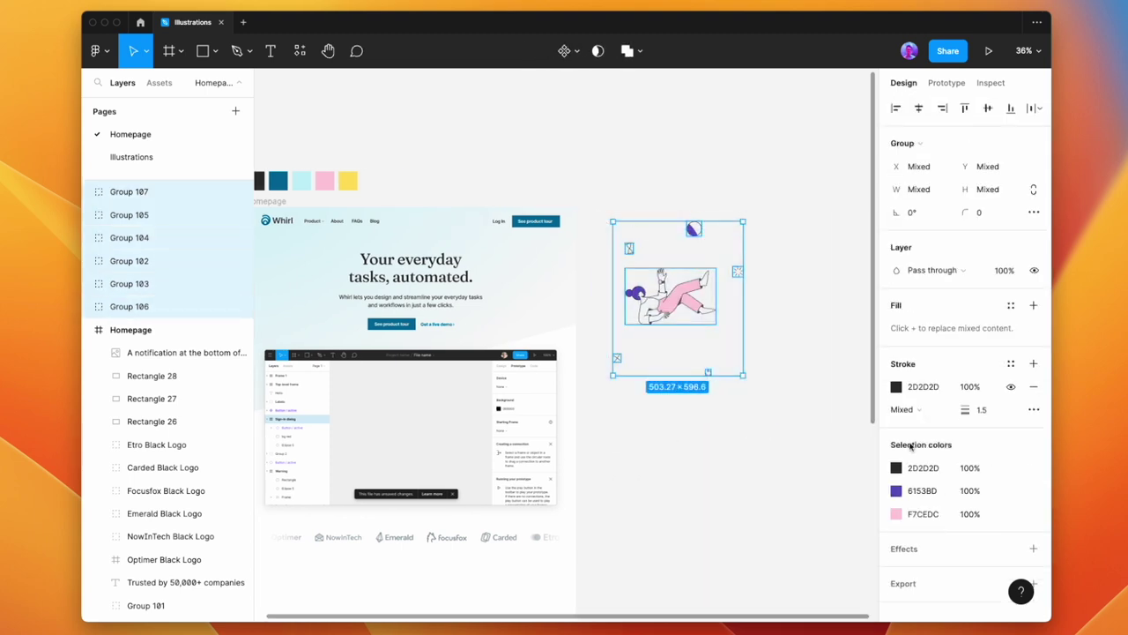
click(896, 491)
click(828, 551)
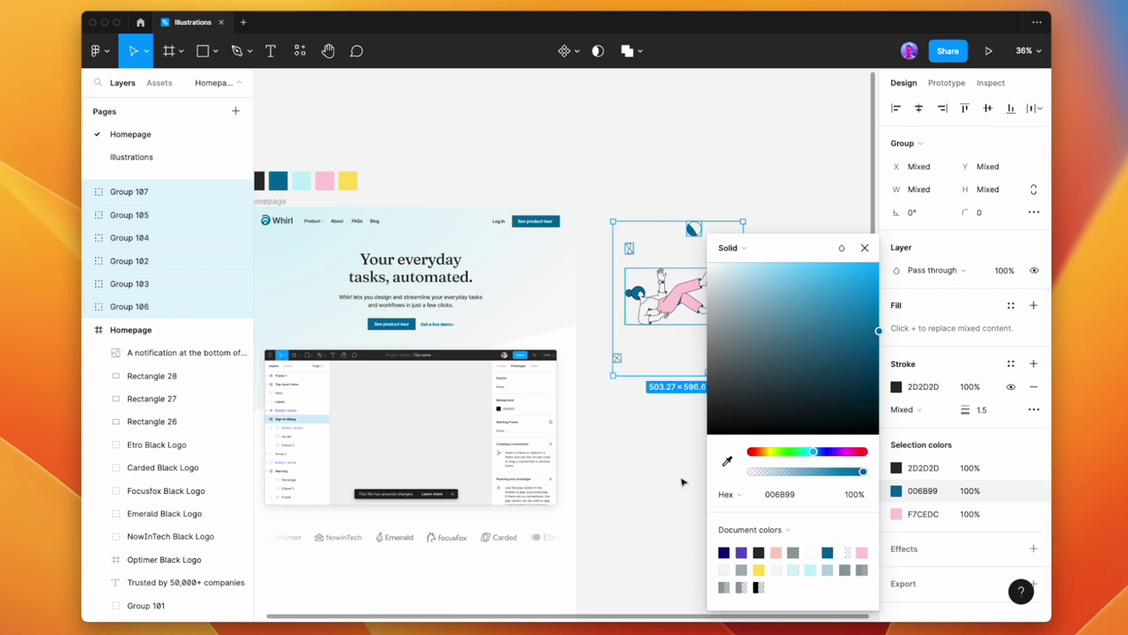
click(681, 481)
Recolour the insides of the woman's four trouser hem parts and the shaded fold between her legs to the darker pink E29FB6.
scroll(674, 292, up, 10)
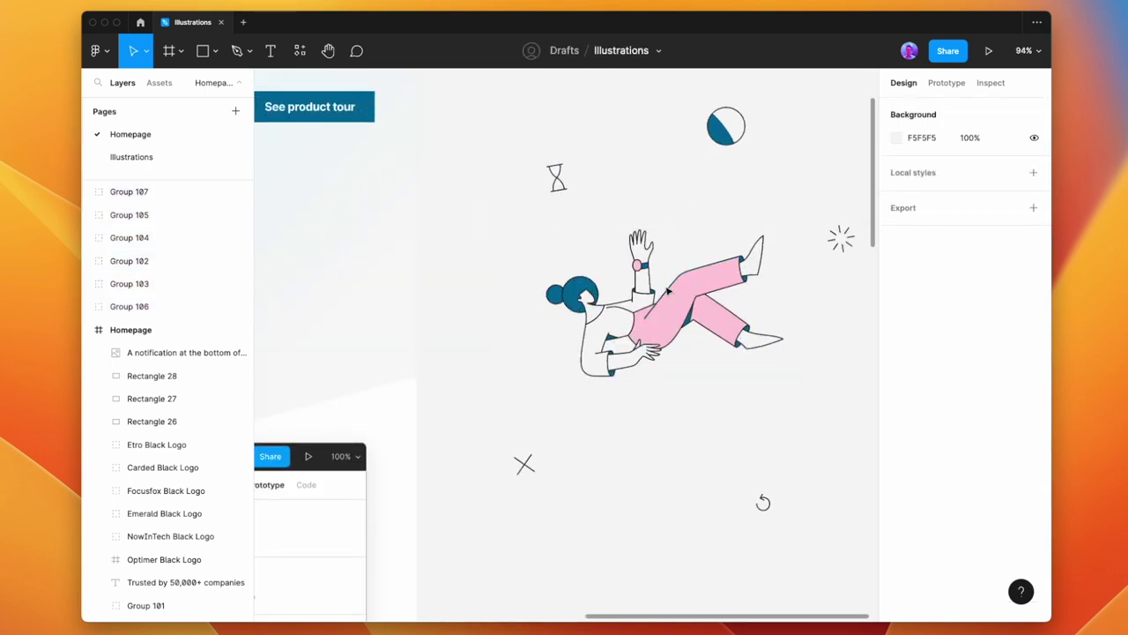
drag(649, 313, 654, 307)
scroll(654, 309, up, 1)
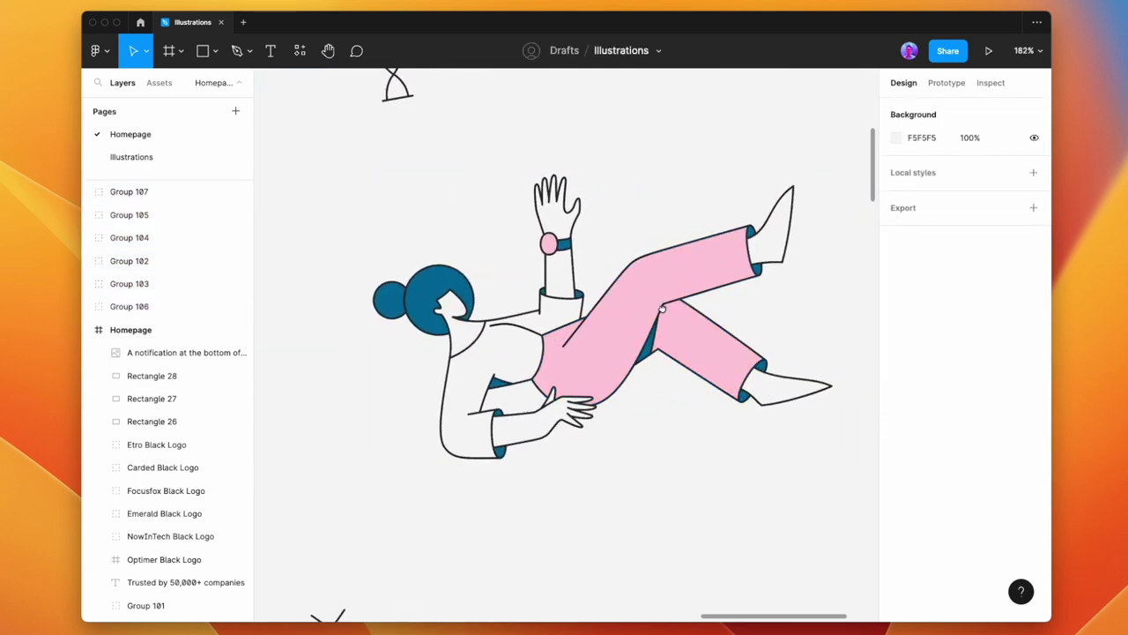
drag(665, 347, 617, 366)
super+click(610, 370)
key(Escape)
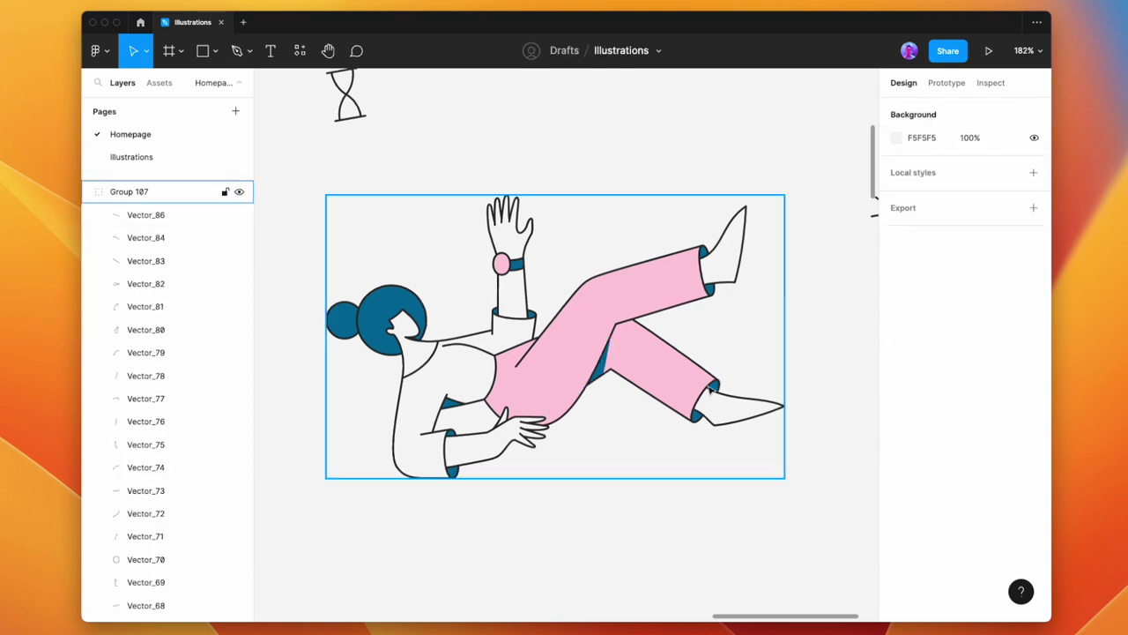
scroll(663, 378, up, 3)
scroll(663, 381, up, 3)
super+click(541, 360)
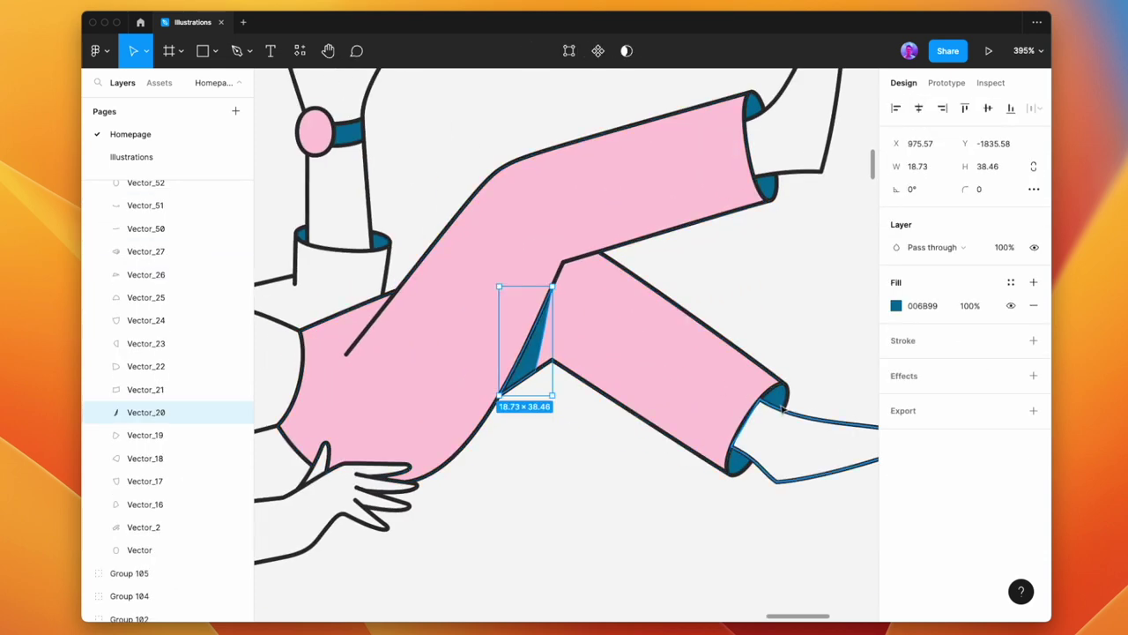
shift+click(773, 403)
shift+click(742, 464)
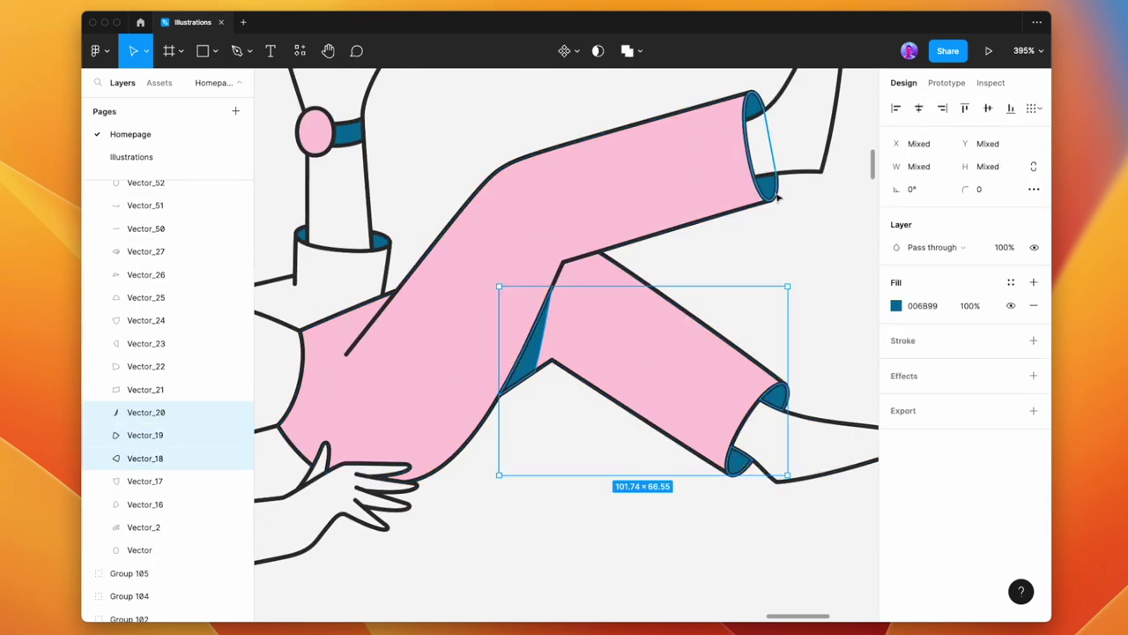
shift+click(771, 190)
shift+click(168, 504)
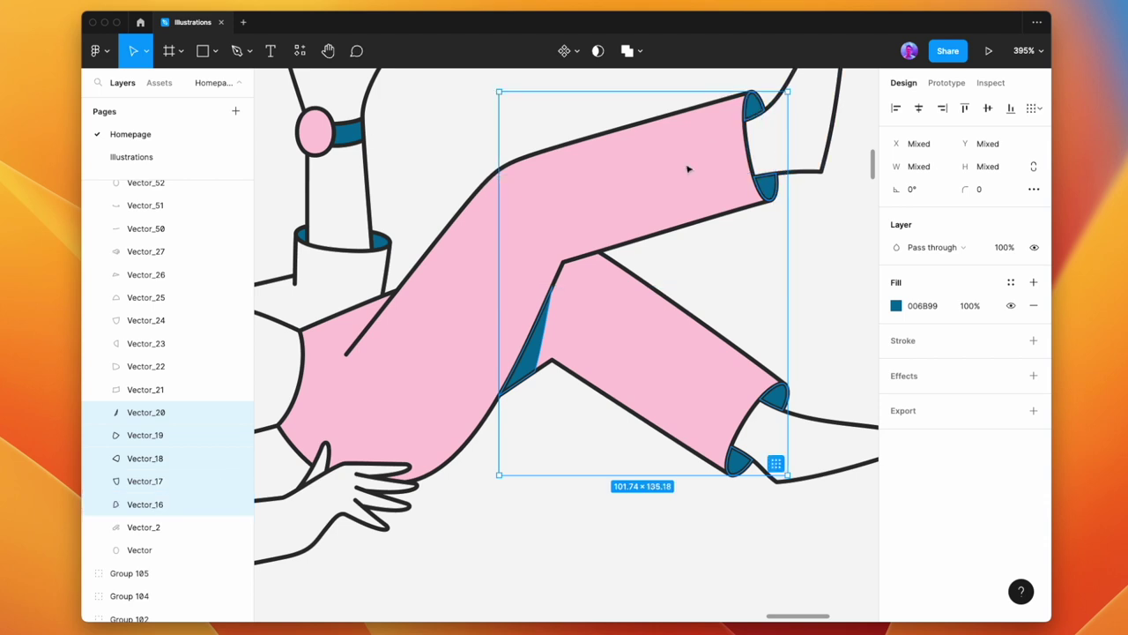
scroll(683, 176, down, 7)
drag(673, 208, 700, 229)
click(895, 306)
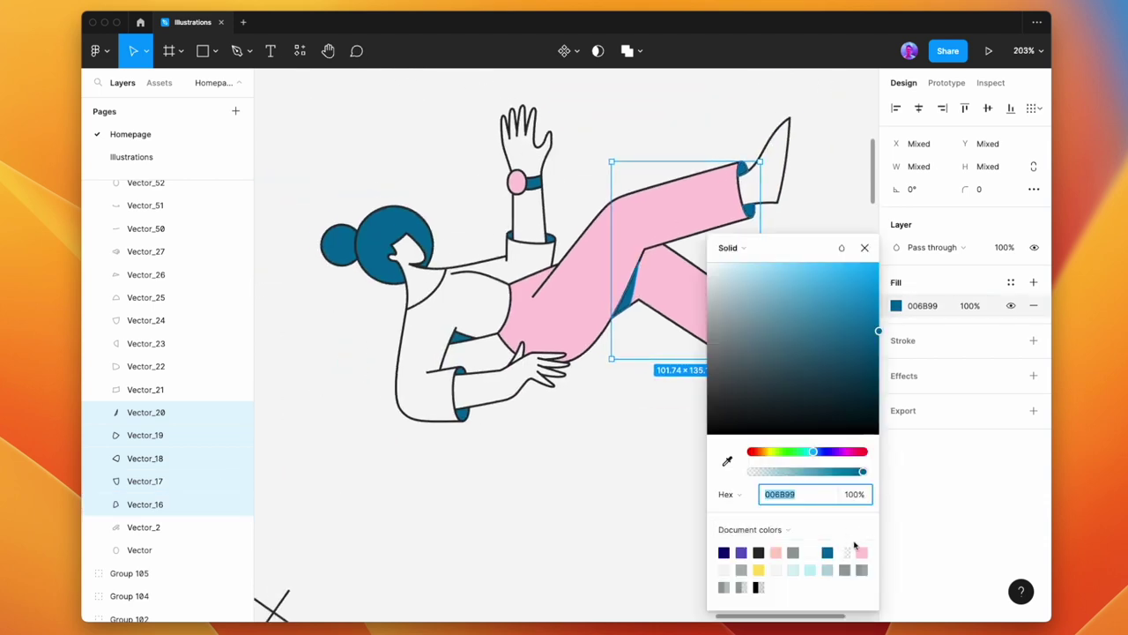
click(861, 552)
drag(750, 276, 758, 282)
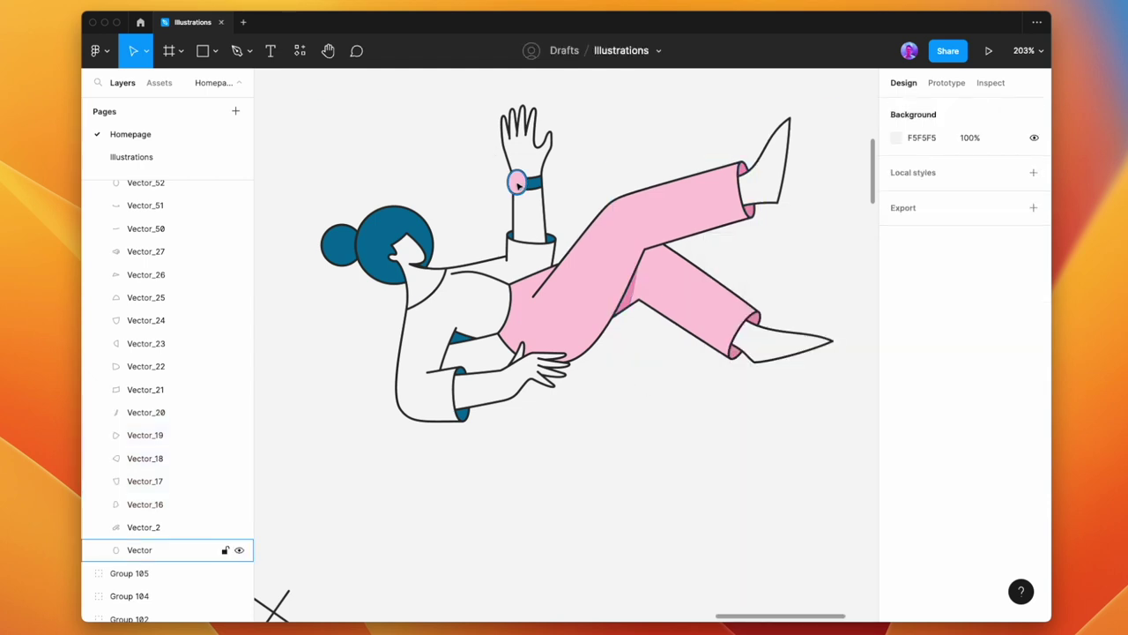
Recolour the woman's watch face to the brand yellow from the document colours.
click(518, 183)
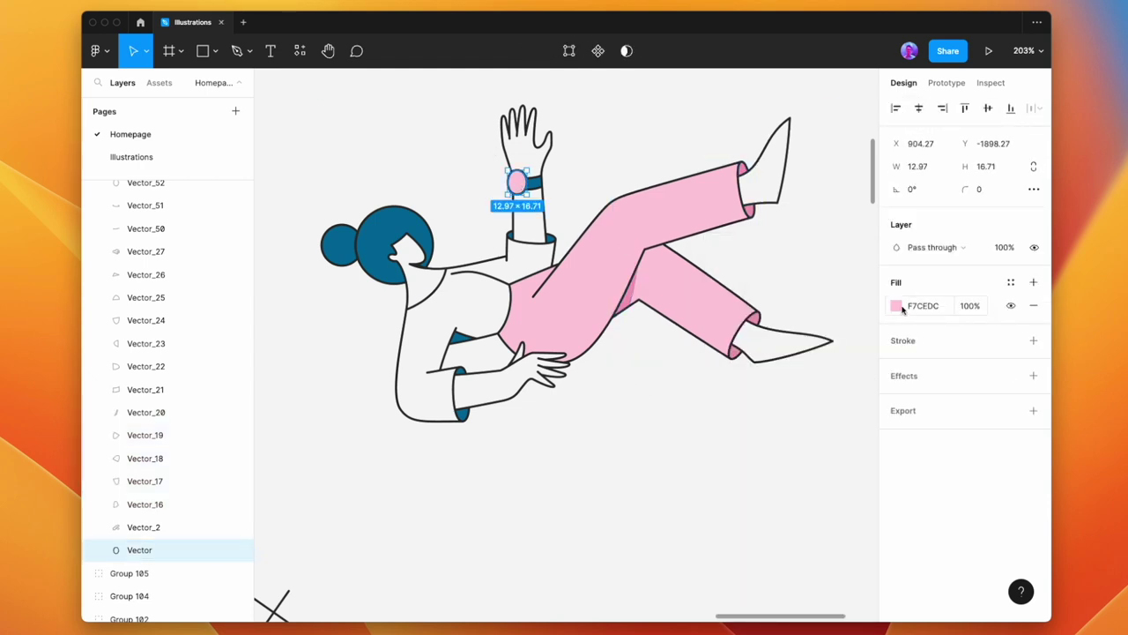
click(896, 306)
click(784, 551)
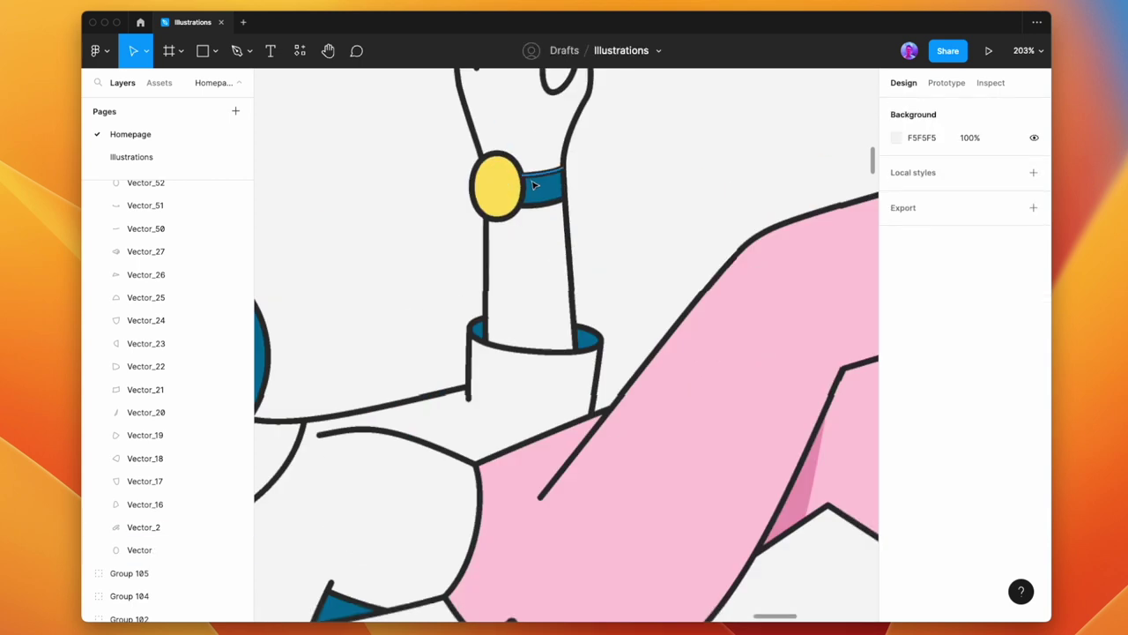
Recolour the watch strap, the insides of both sleeve cuffs and the underarm shadow to the grey 969FA4.
click(543, 189)
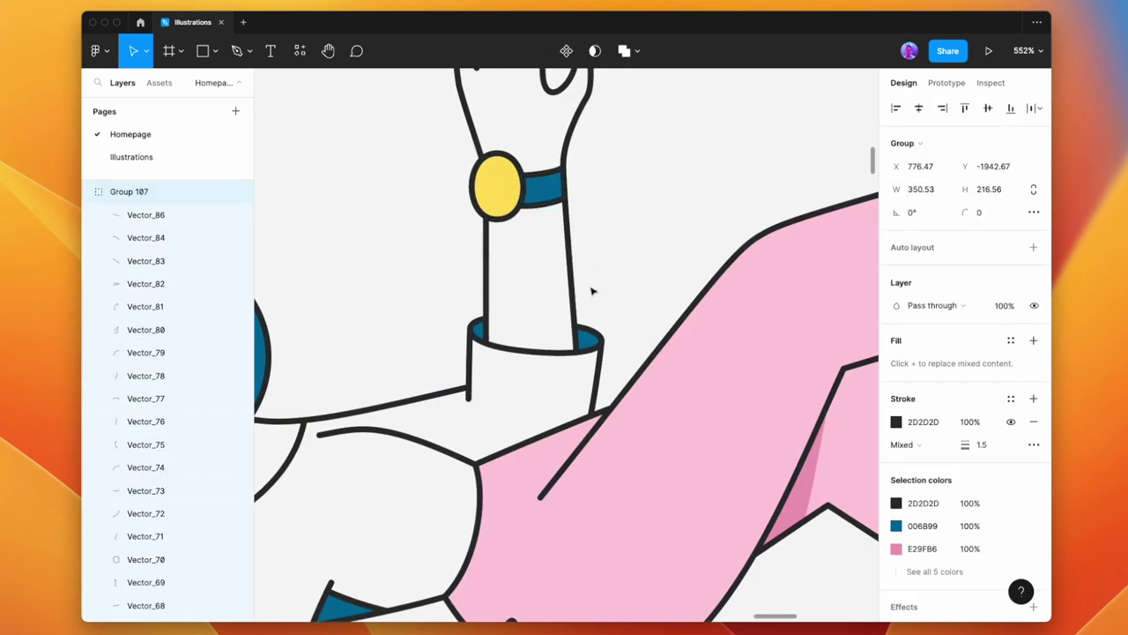
double_click(551, 184)
shift+click(583, 335)
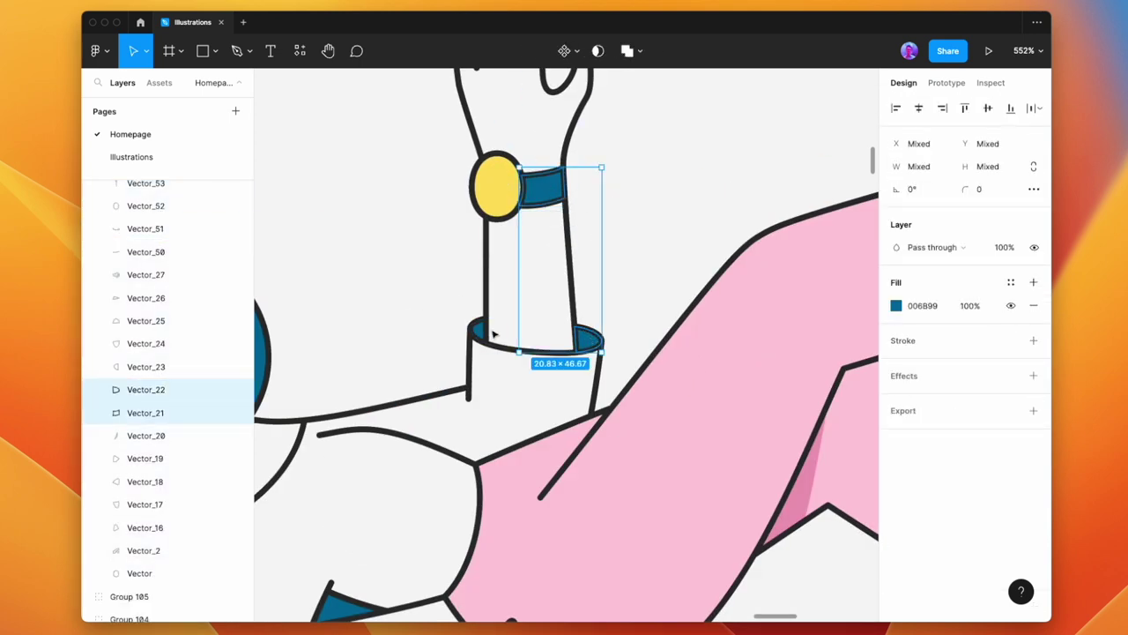
shift+click(483, 335)
scroll(450, 334, down, 3)
scroll(408, 402, down, 3)
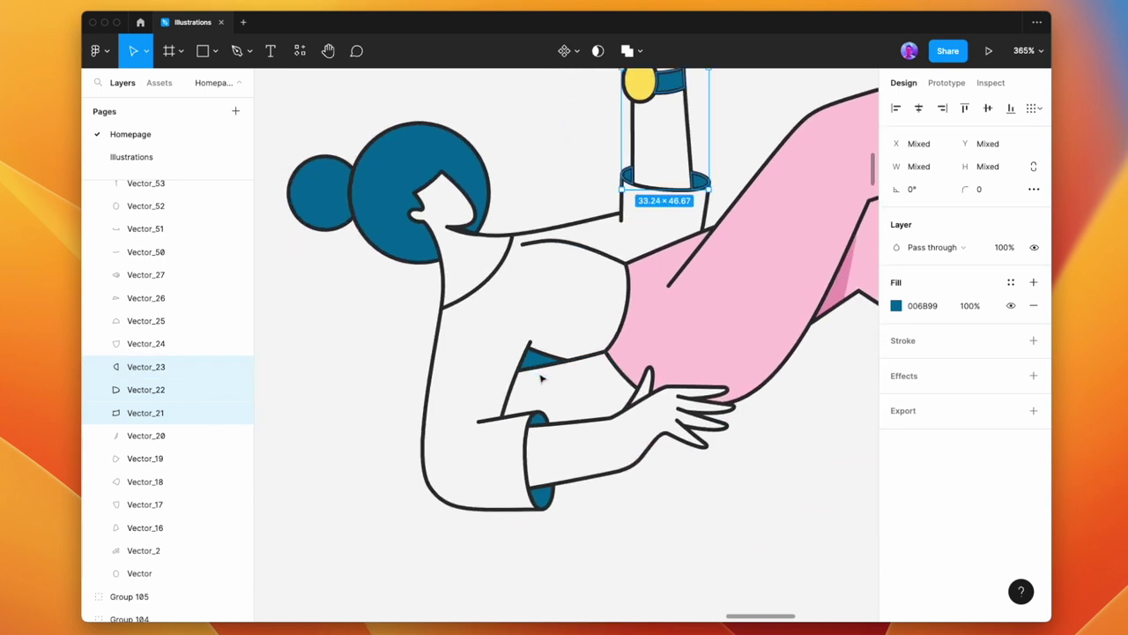
scroll(541, 378, up, 3)
shift+click(547, 350)
scroll(546, 351, down, 3)
shift+click(536, 353)
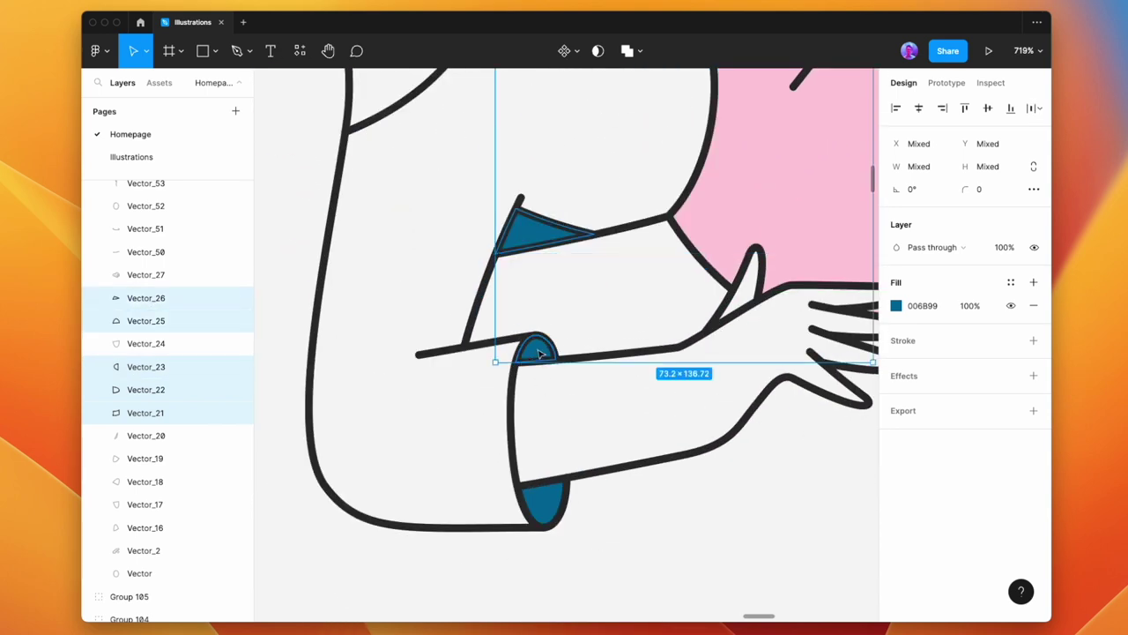
shift+click(547, 504)
click(897, 306)
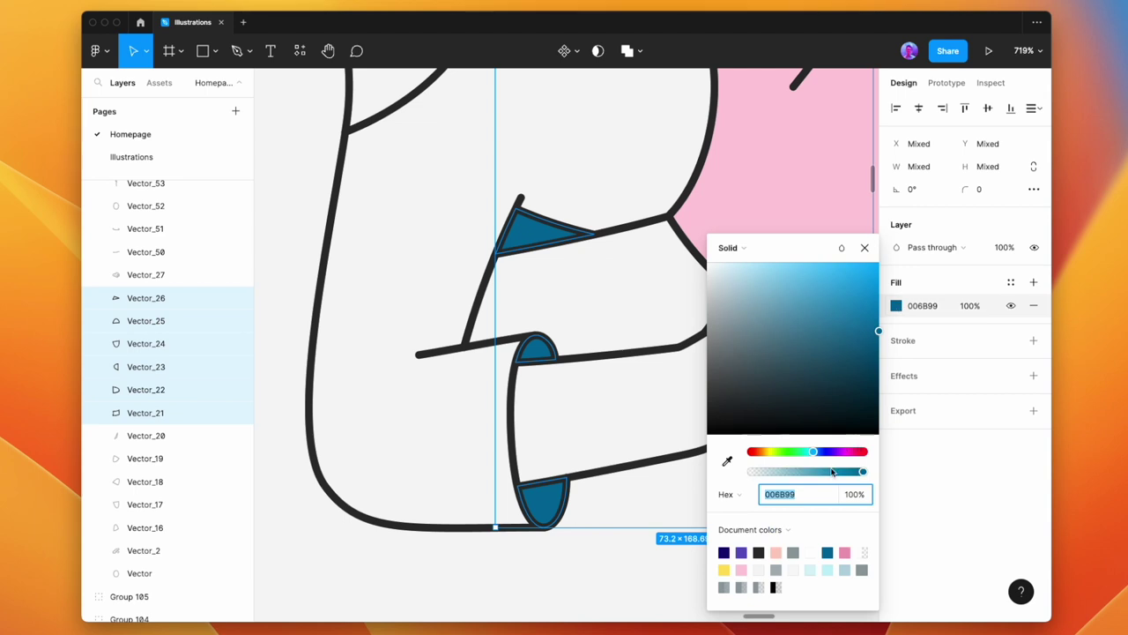
click(796, 552)
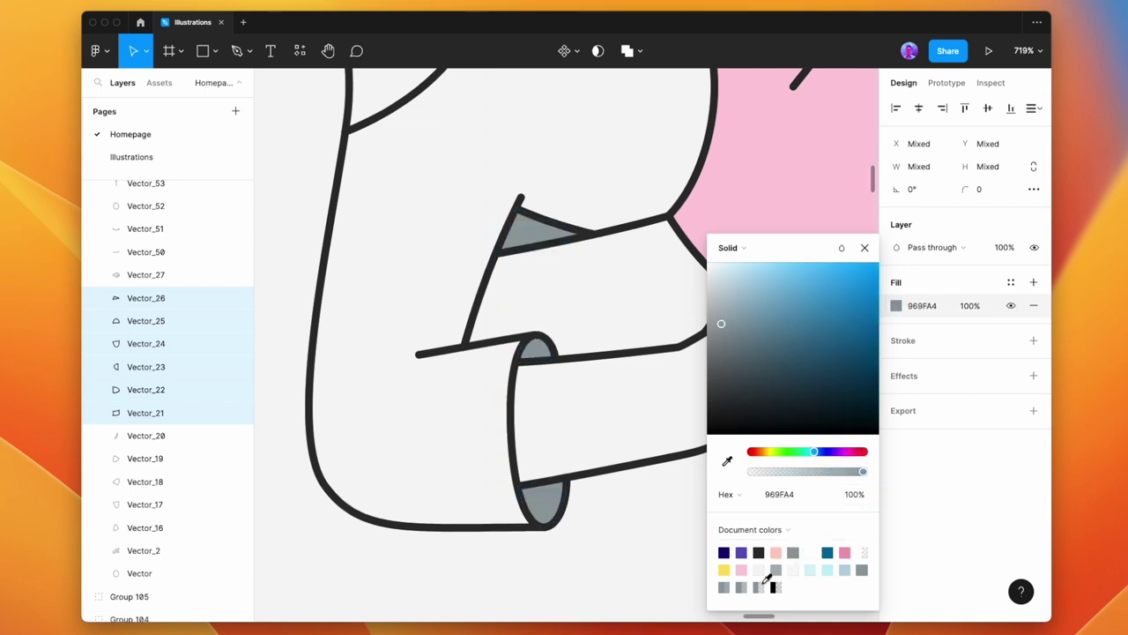
scroll(609, 528, up, 5)
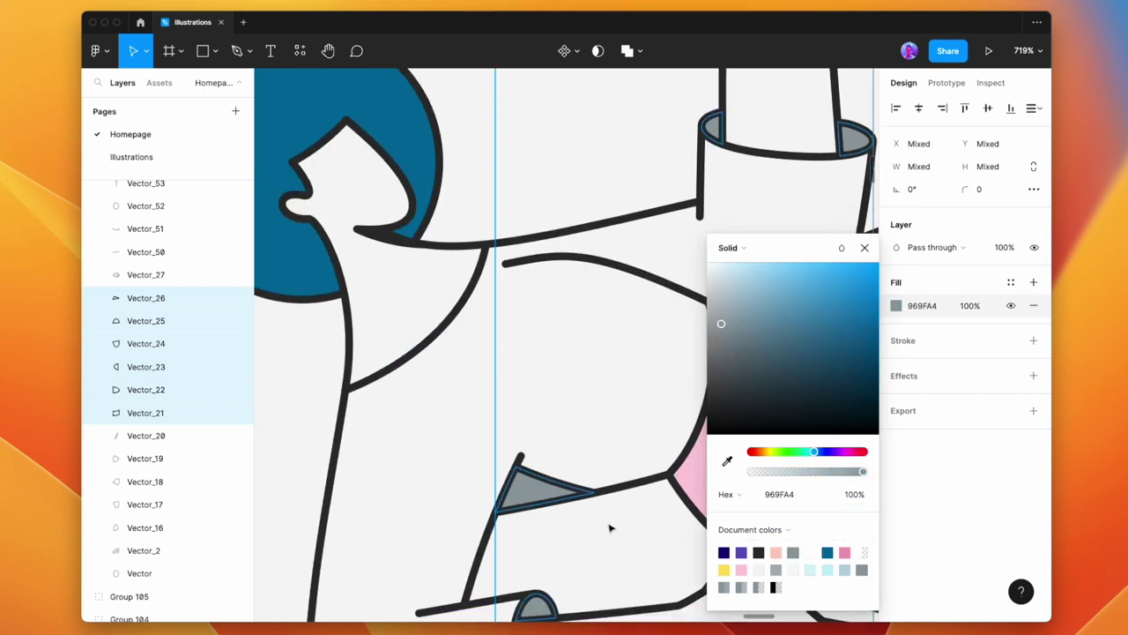
scroll(609, 528, down, 2)
click(863, 569)
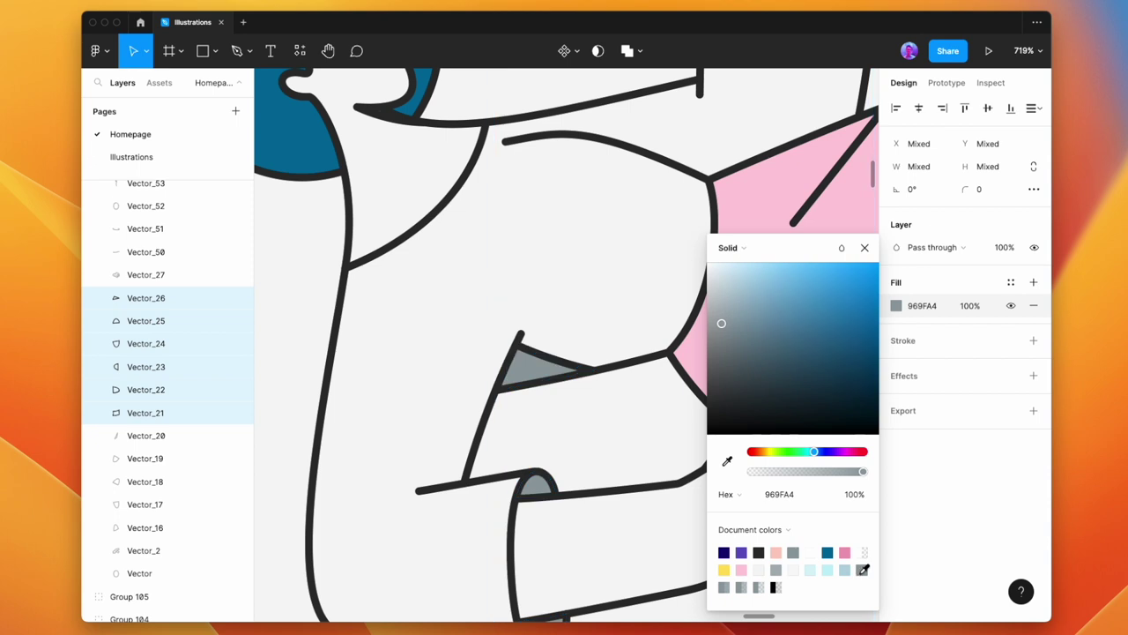
click(643, 468)
Delete the curved outline above the woman's underarm shadow and lighten the shadow's fill to C7D3D9.
click(534, 352)
key(BackSpace)
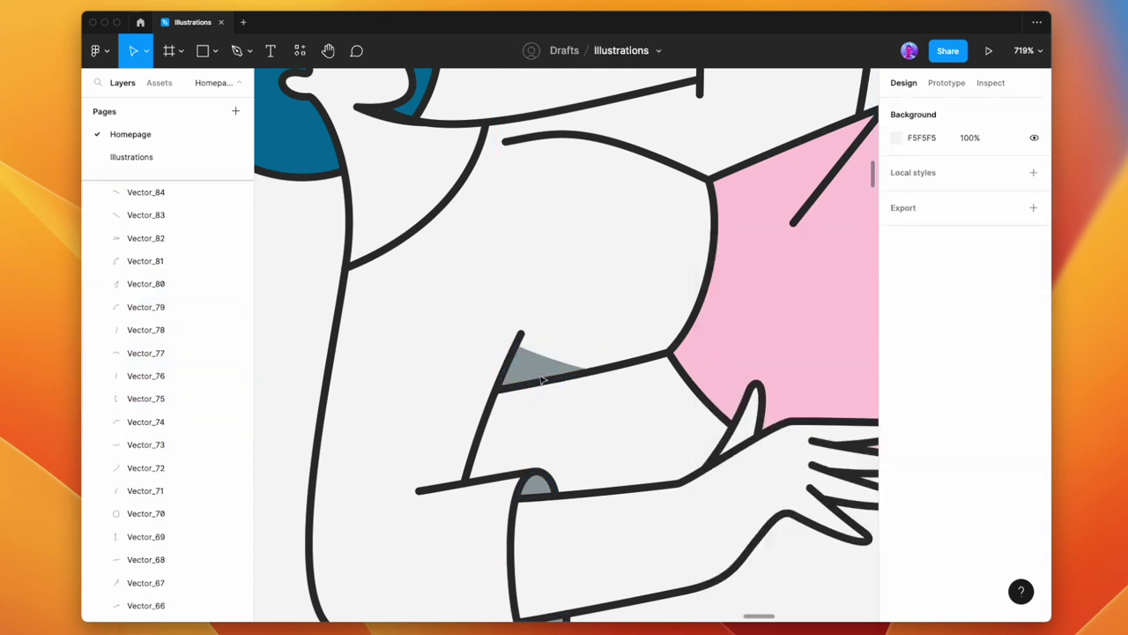
click(542, 379)
click(896, 306)
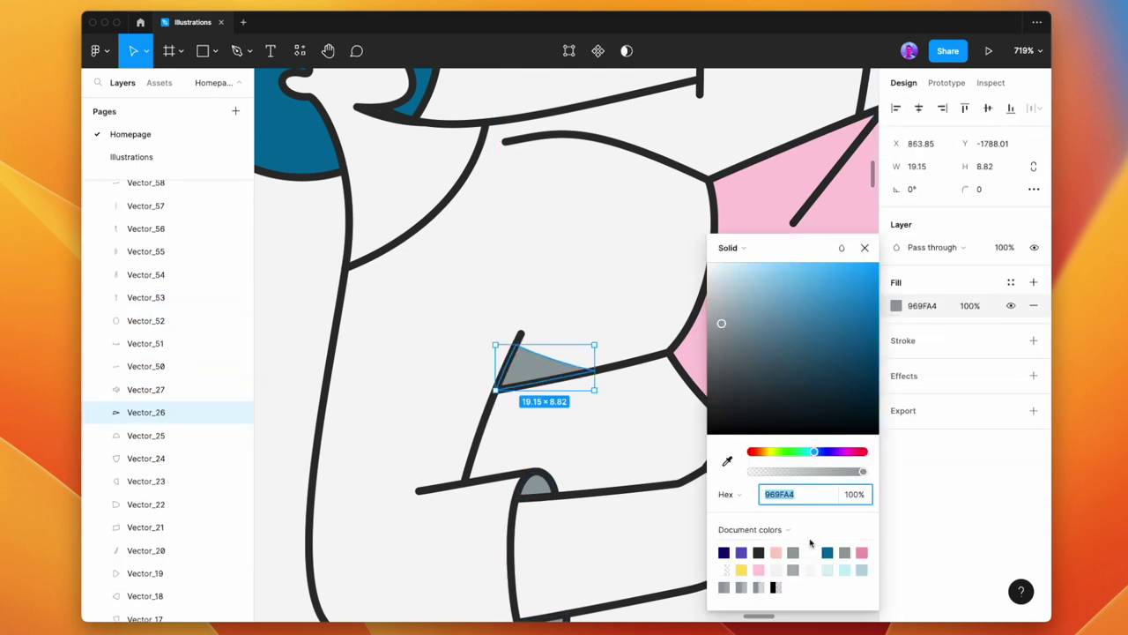
drag(737, 326, 722, 298)
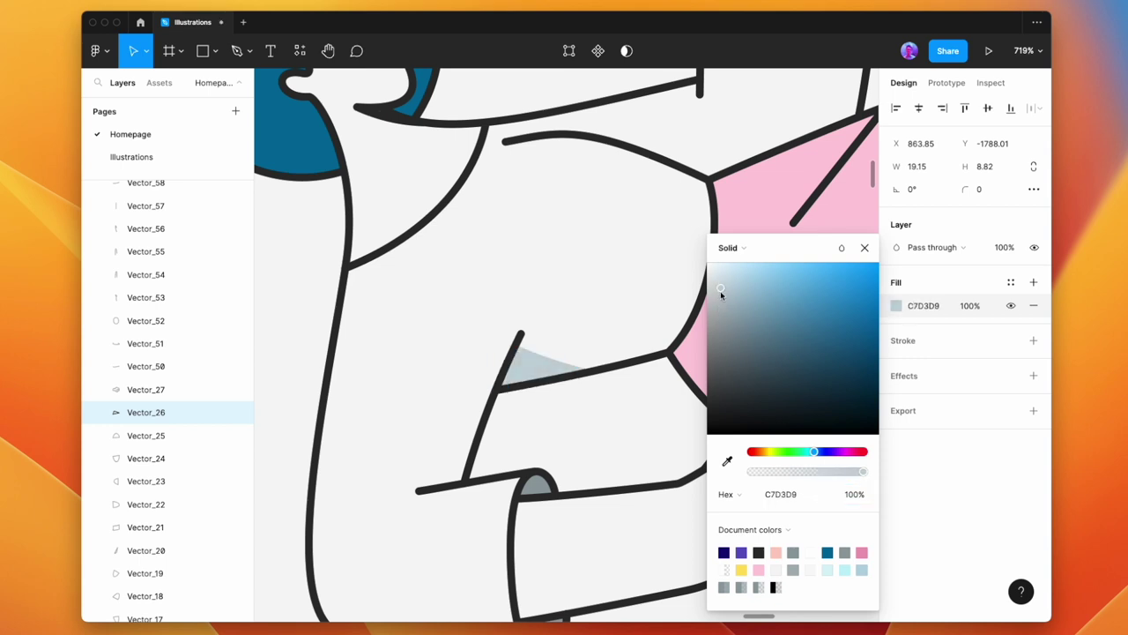
key(Escape)
key(Escape)
scroll(649, 420, down, 10)
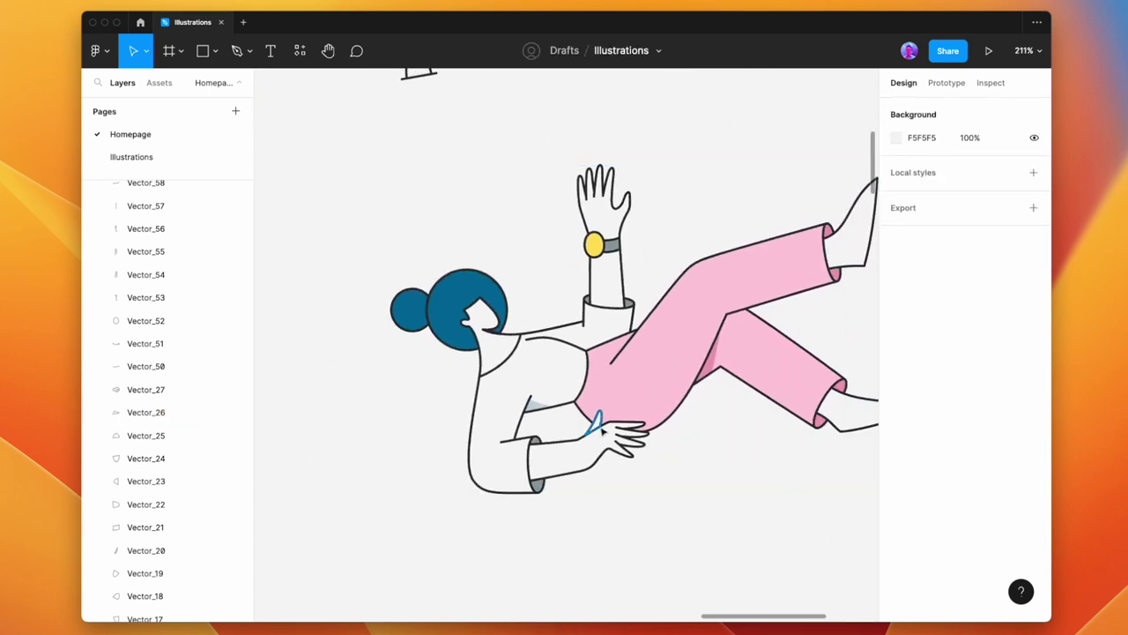
Lighten the underarm shadow's fill further to a pale grey near D7DCDF.
click(538, 408)
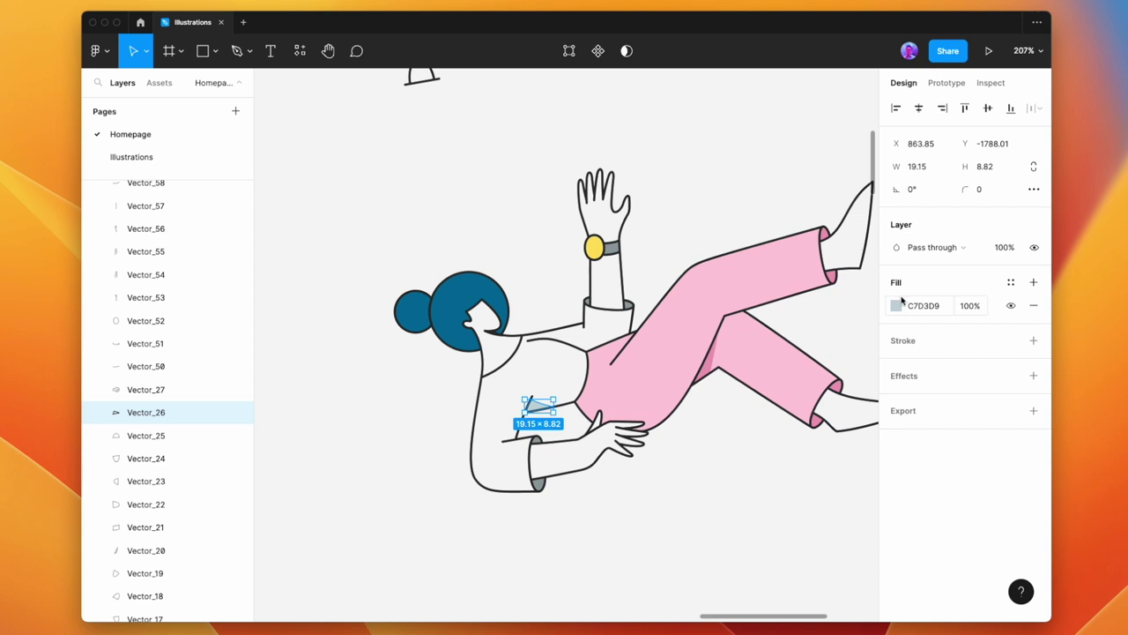
click(897, 305)
click(715, 293)
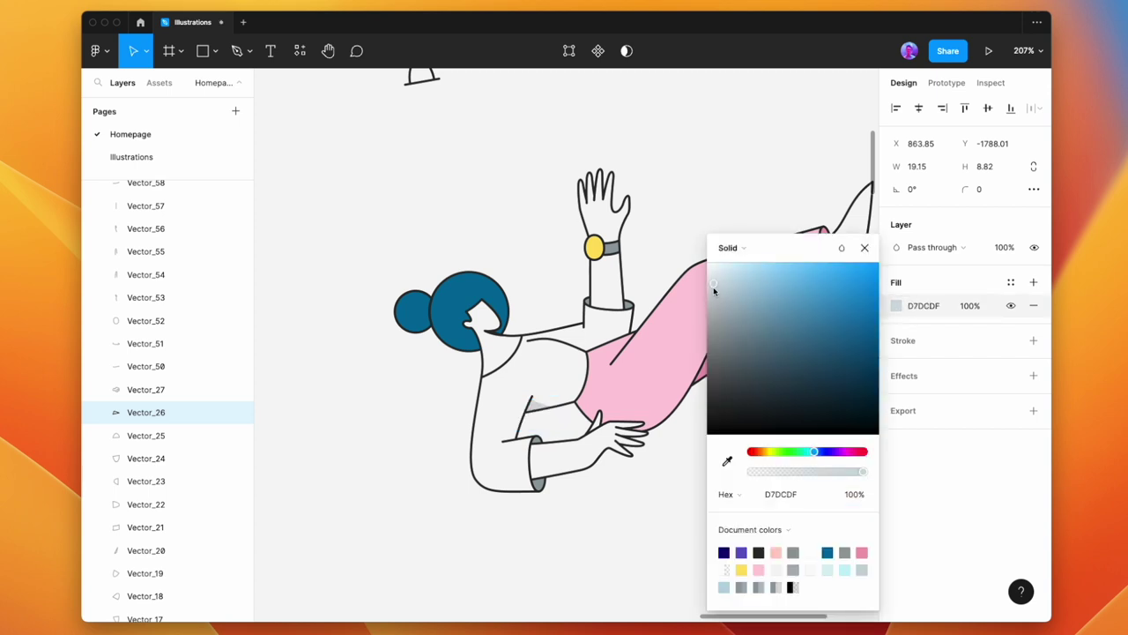
drag(713, 292, 714, 291)
click(693, 484)
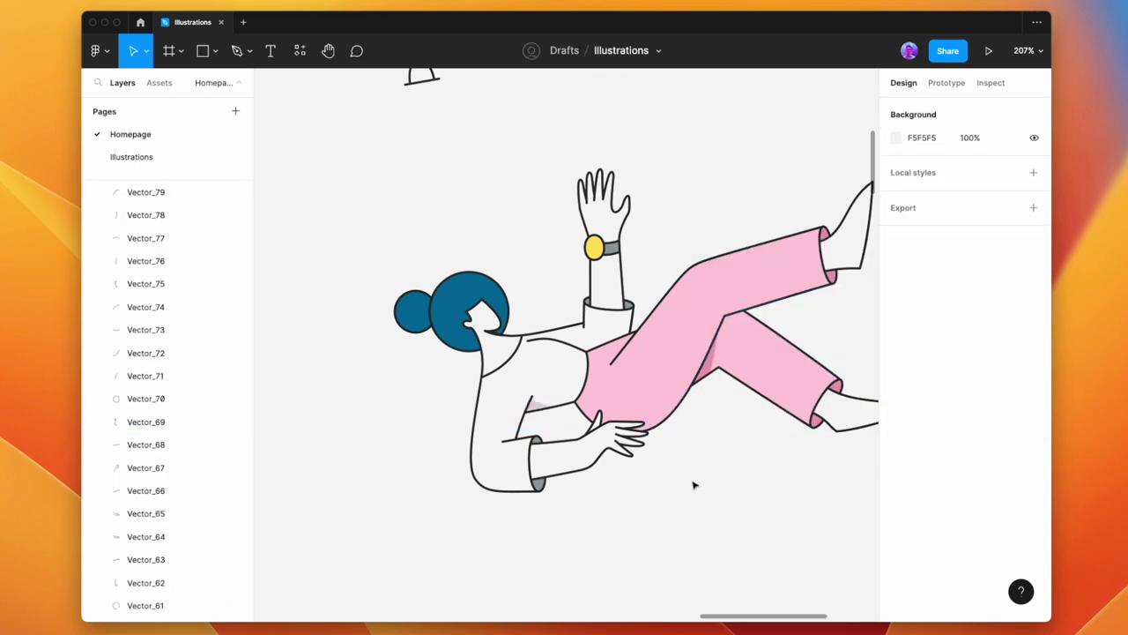
Move the woman group into the Homepage frame beside the headline, at about X 910, Y 245.
scroll(693, 484, down, 4)
drag(703, 482, 620, 472)
drag(765, 505, 651, 282)
scroll(375, 284, down, 4)
scroll(594, 278, down, 2)
drag(740, 308, 538, 304)
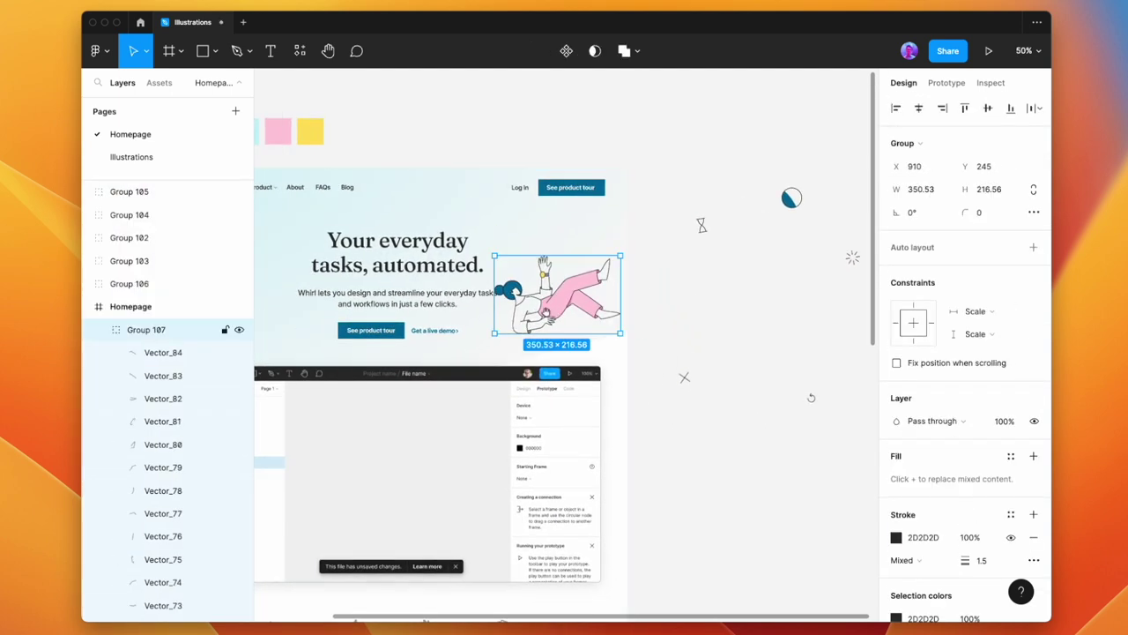
Shrink the woman group to about 303.53 × 187.52 and rotate it to about -98.82° so she stands upright beside the headline.
scroll(538, 304, left, 4)
drag(645, 259, 690, 225)
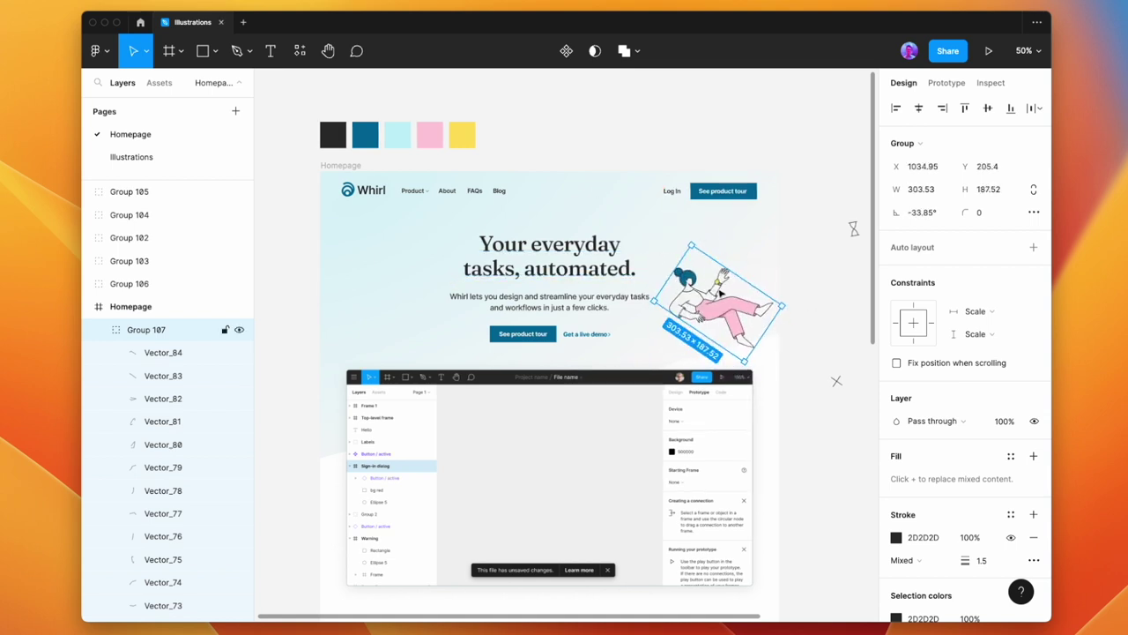
drag(695, 226, 763, 236)
drag(714, 291, 708, 310)
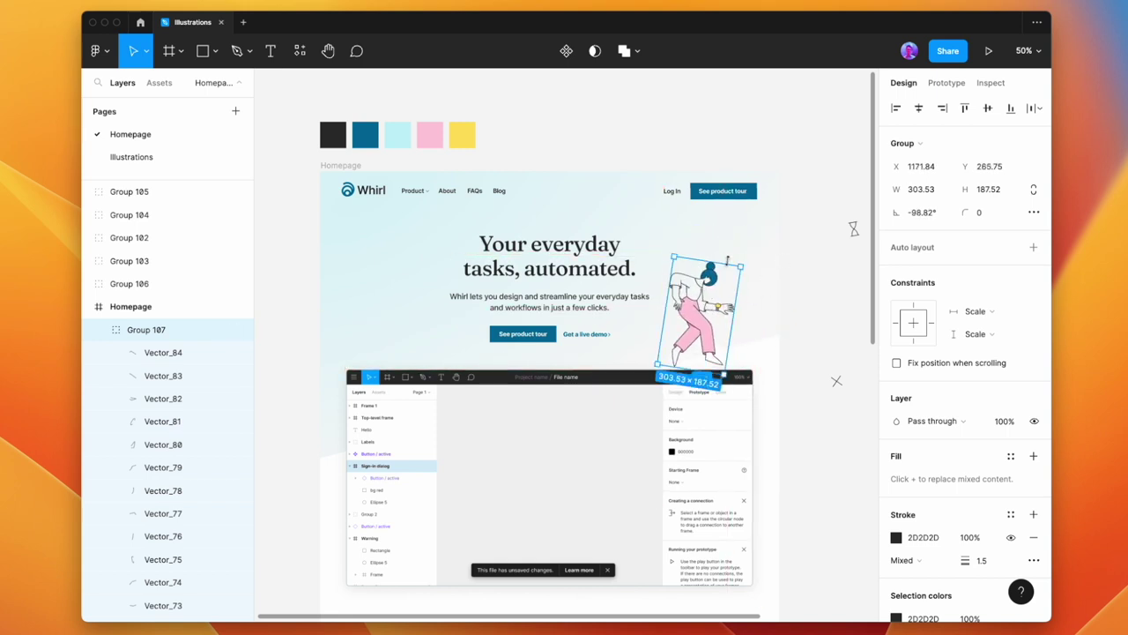
Flip the woman group horizontally, shrink it to about 238.9 × 147.59 and rotate it to -135° so she appears seated.
right_click(716, 290)
click(791, 585)
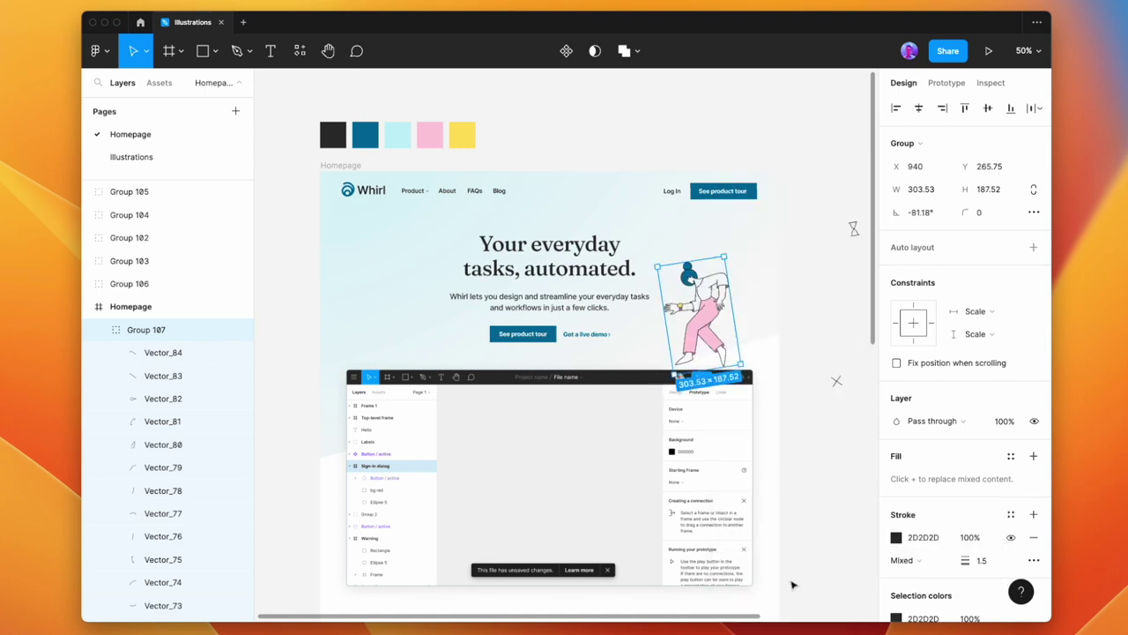
drag(729, 254, 743, 291)
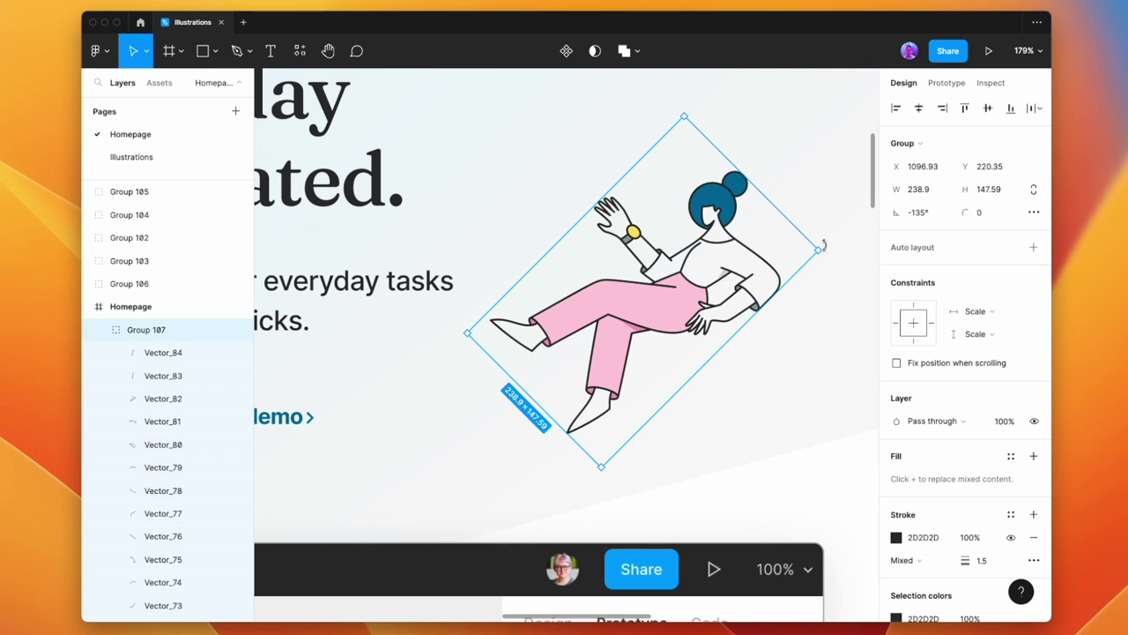
Try a plain resize of the woman group, undo it, and shrink the group with the Scale tool to 0.52x, about 123.3 × 76.17.
drag(805, 253, 589, 308)
key(super+z)
key(k)
drag(822, 250, 649, 290)
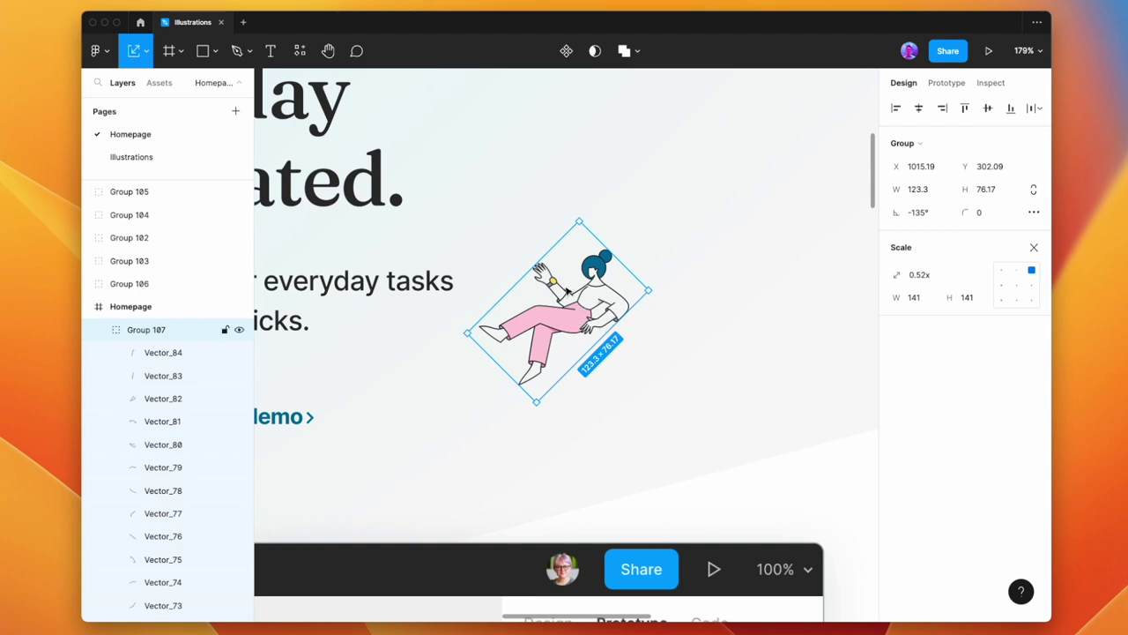
Undo the last scaling of the woman group and move the group to about X 1108.93, Y 250 beside the headline.
key(super+z)
key(v)
scroll(758, 391, down, 5)
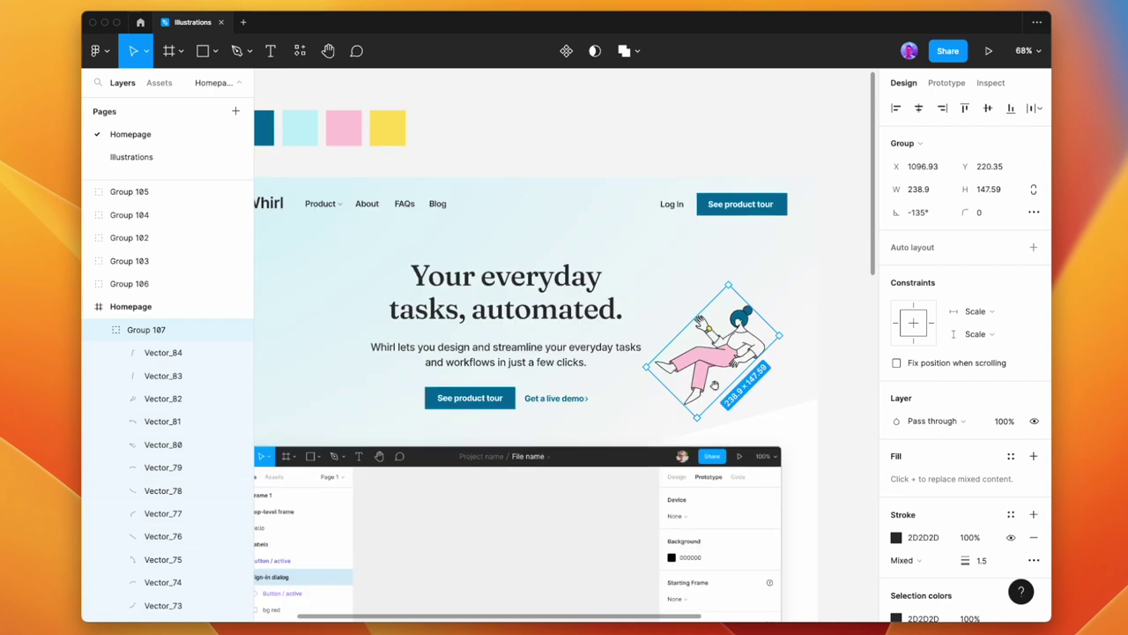
scroll(757, 391, left, 2)
drag(777, 361, 785, 376)
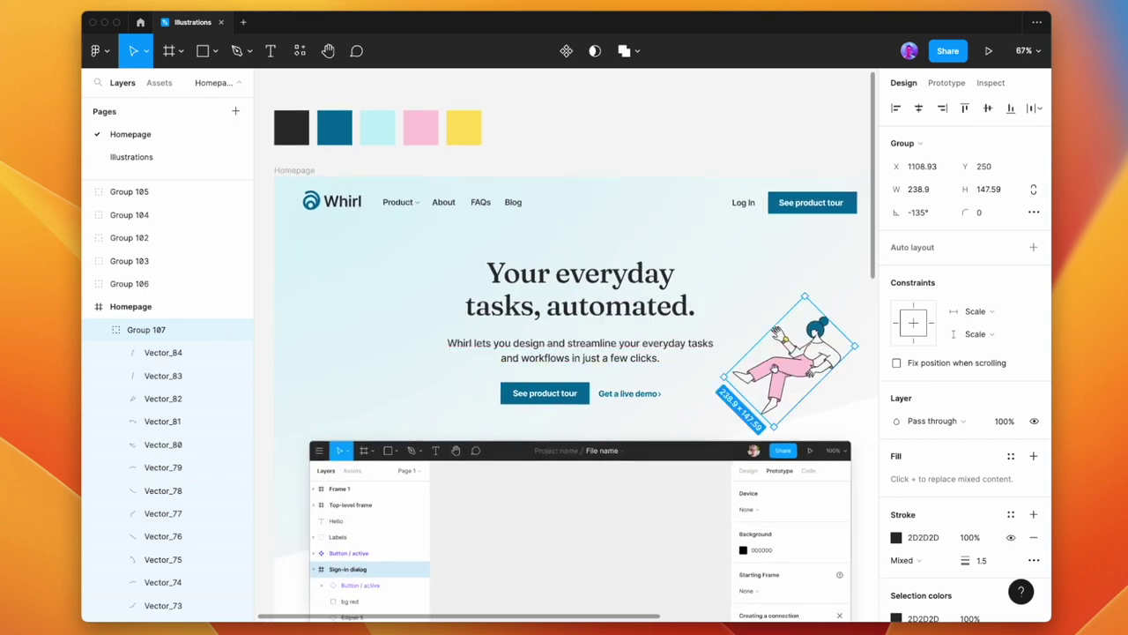
Recolour the woman's dark blue hair to the light blue brand swatch, CCEFF6.
scroll(784, 377, right, 2)
scroll(884, 384, down, 4)
click(921, 497)
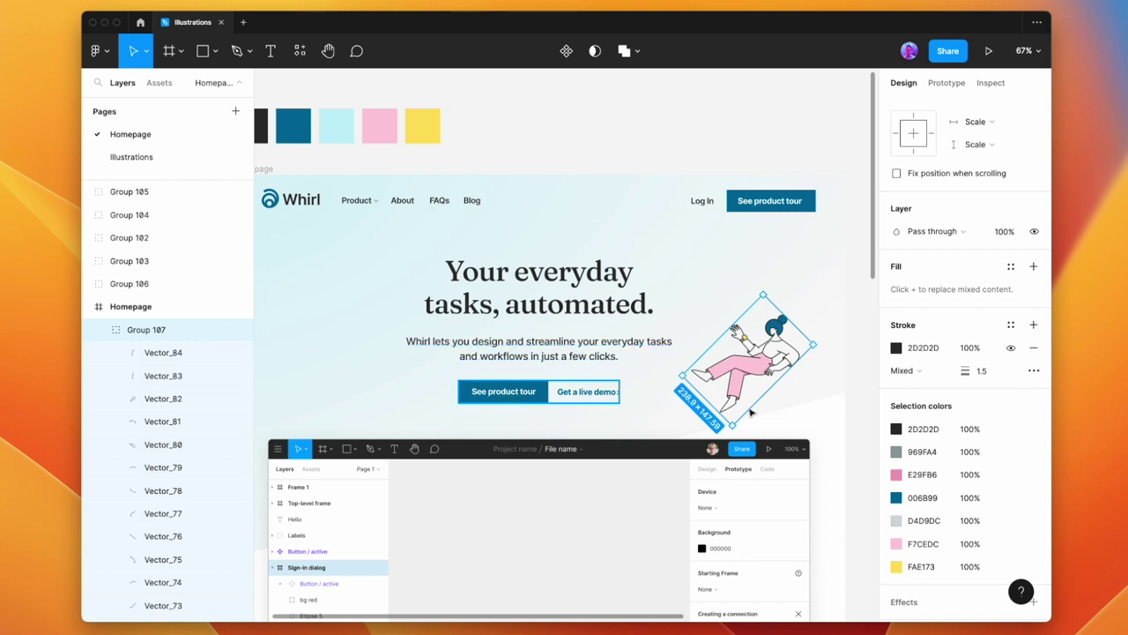
click(896, 497)
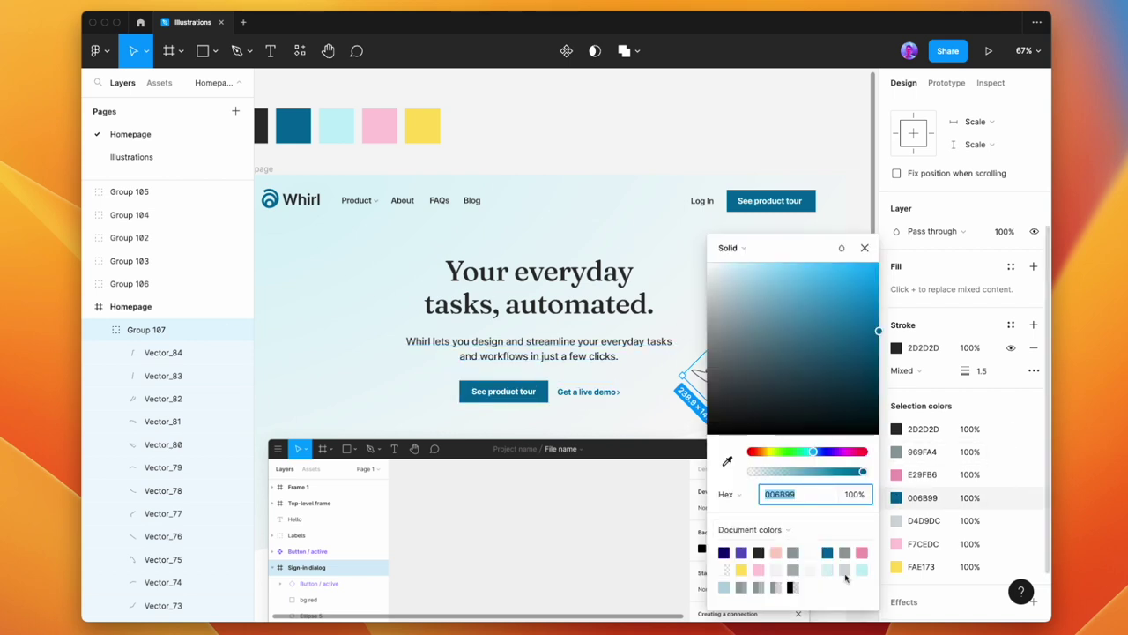
click(727, 460)
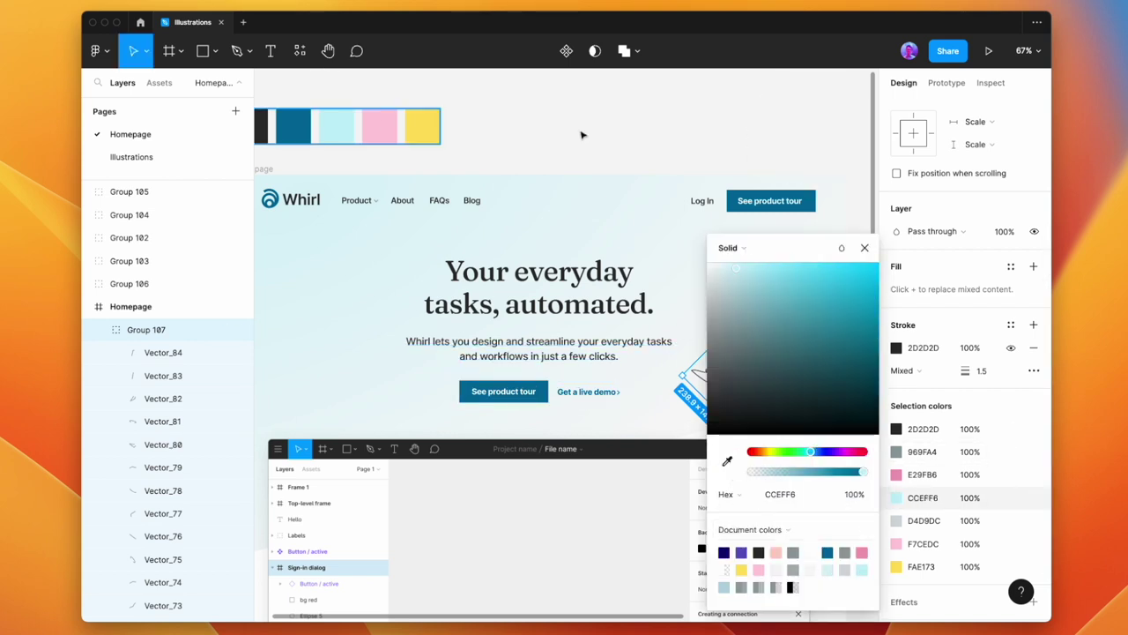
click(651, 141)
scroll(743, 321, down, 2)
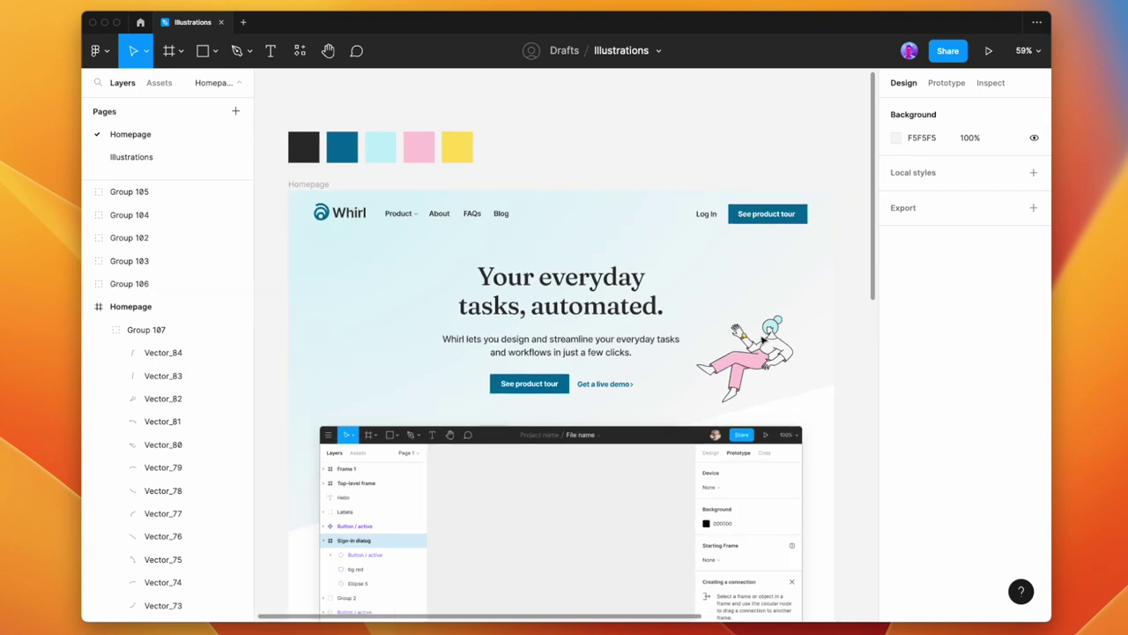
Raise the woman group to Y 229 and move the hourglass into the Homepage frame at about X 233, Y 181.
drag(763, 340, 763, 331)
drag(811, 283, 638, 277)
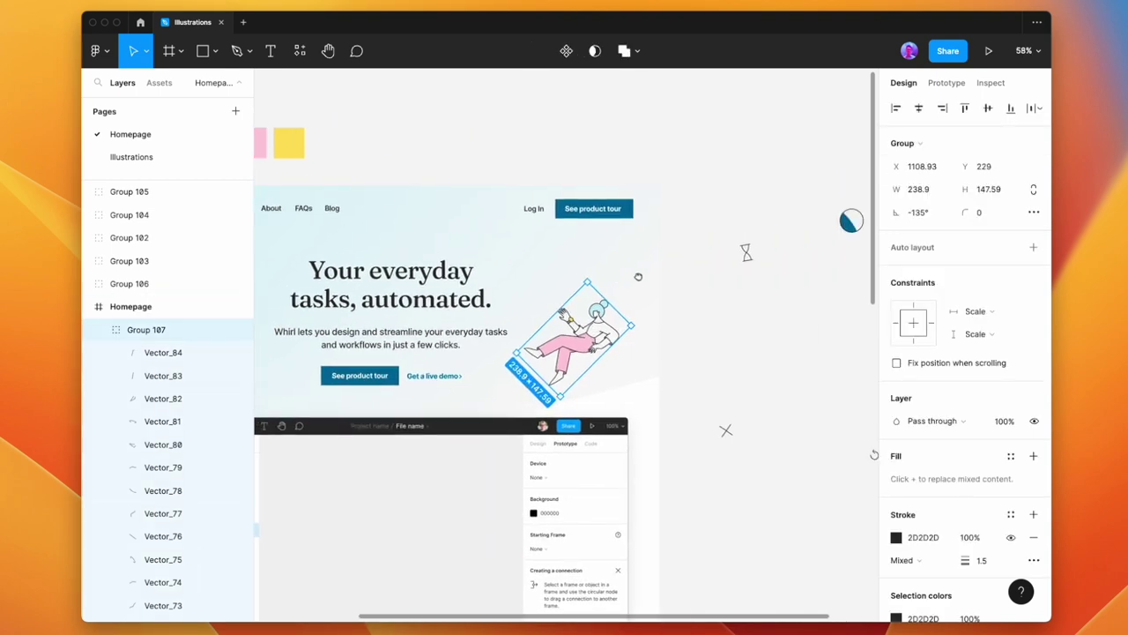
scroll(638, 277, left, 2)
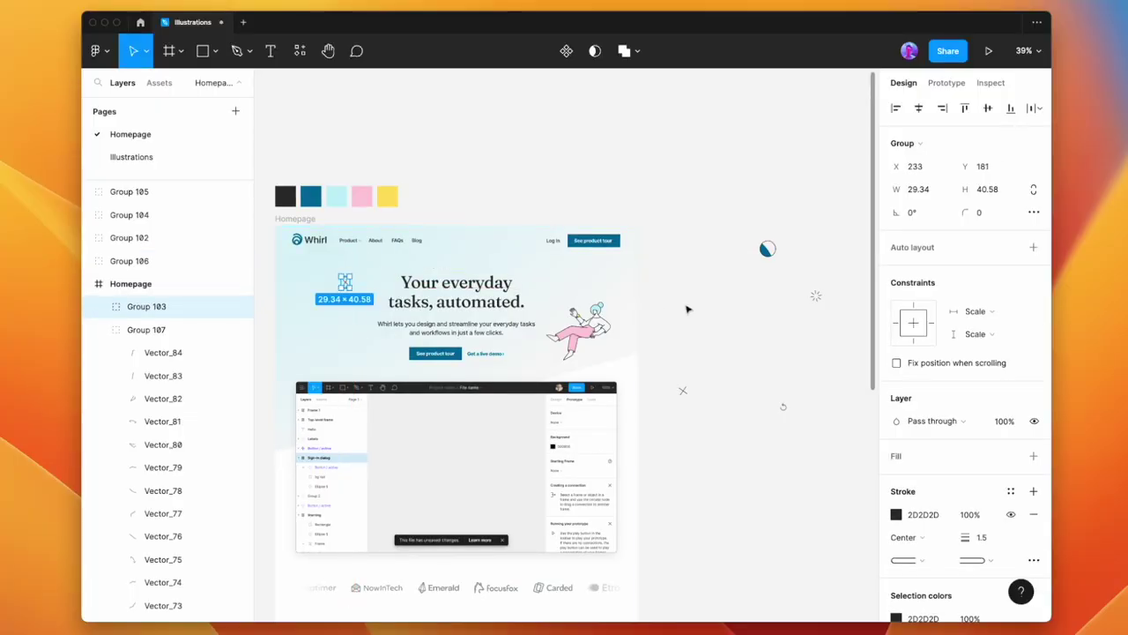
click(687, 305)
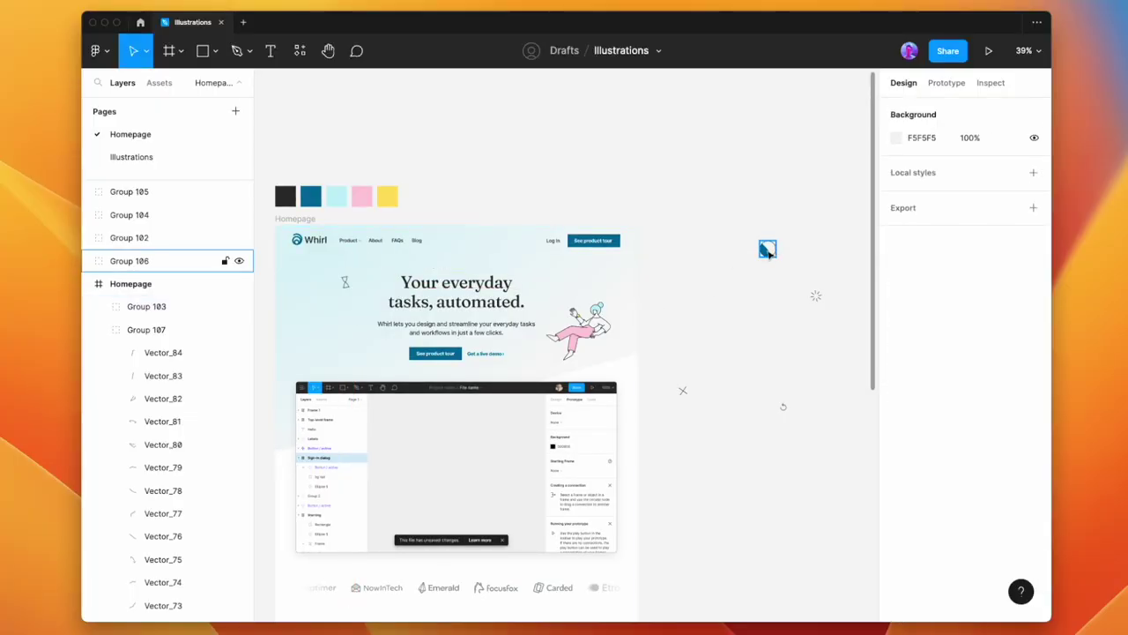
Place the two-tone circle below the hourglass and the burst icon above the woman at about X 991, Y 183.
drag(767, 250, 321, 323)
click(670, 388)
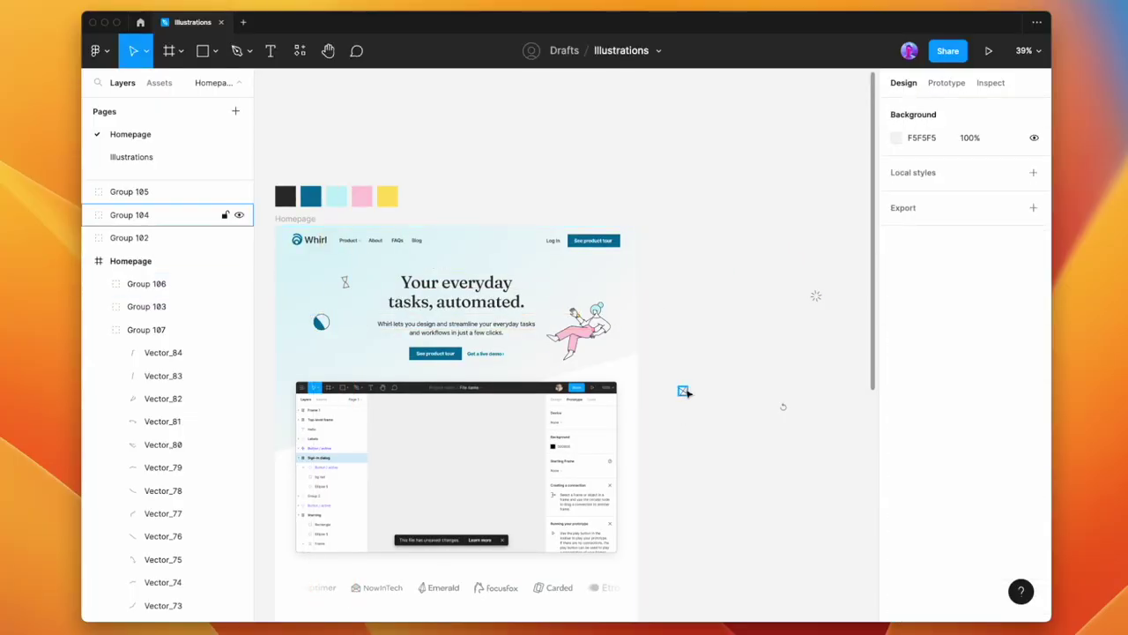
drag(816, 296, 561, 282)
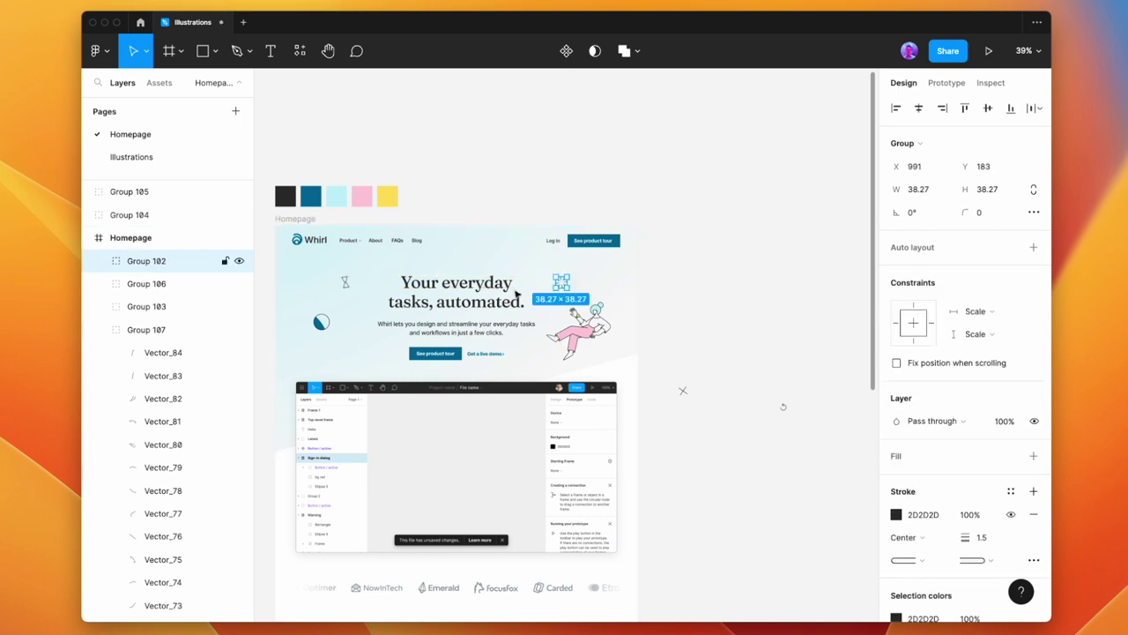
click(783, 425)
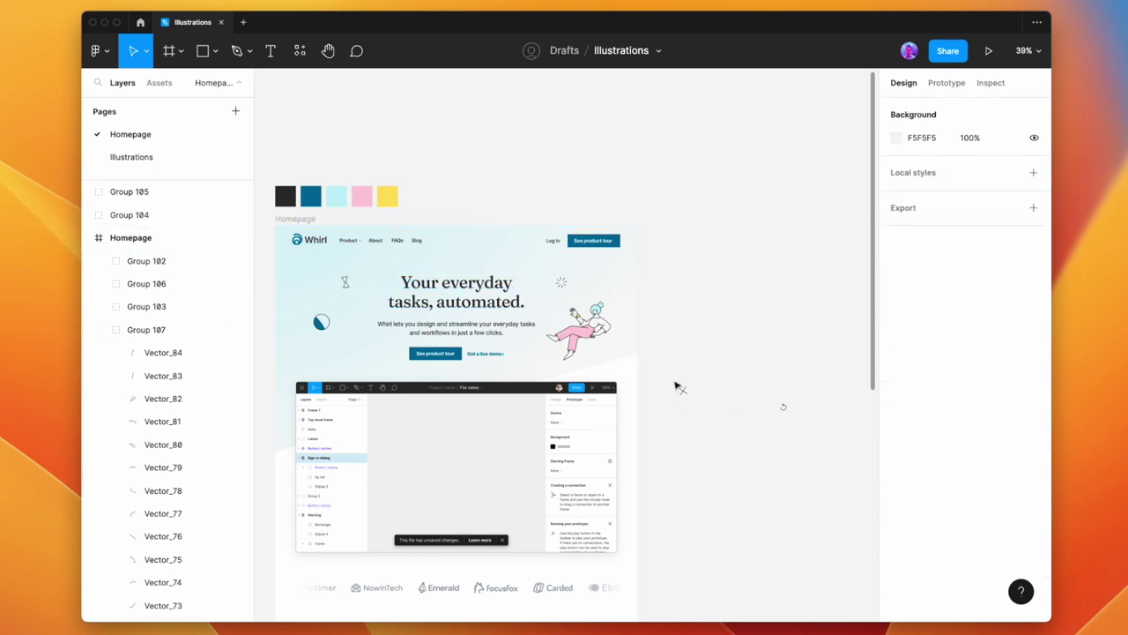
Delete the cross icon and place the circular arrow icon in the Homepage frame, beside the hero's "See product tour" button.
drag(683, 391, 348, 361)
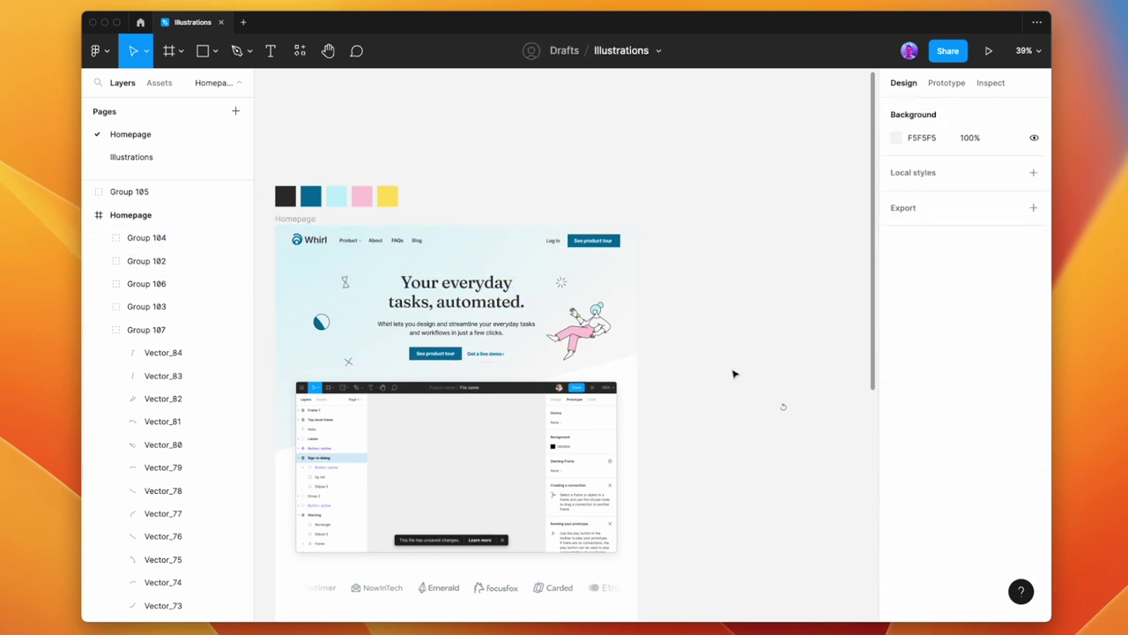
drag(732, 369, 379, 366)
click(348, 361)
key(Delete)
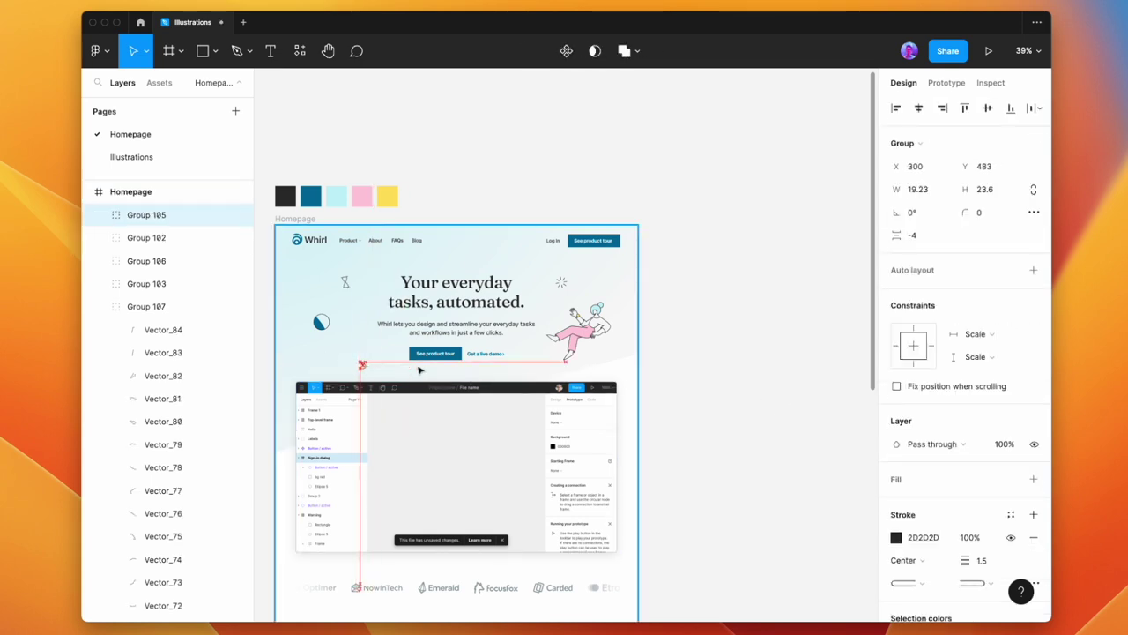
key(Escape)
scroll(344, 313, up, 5)
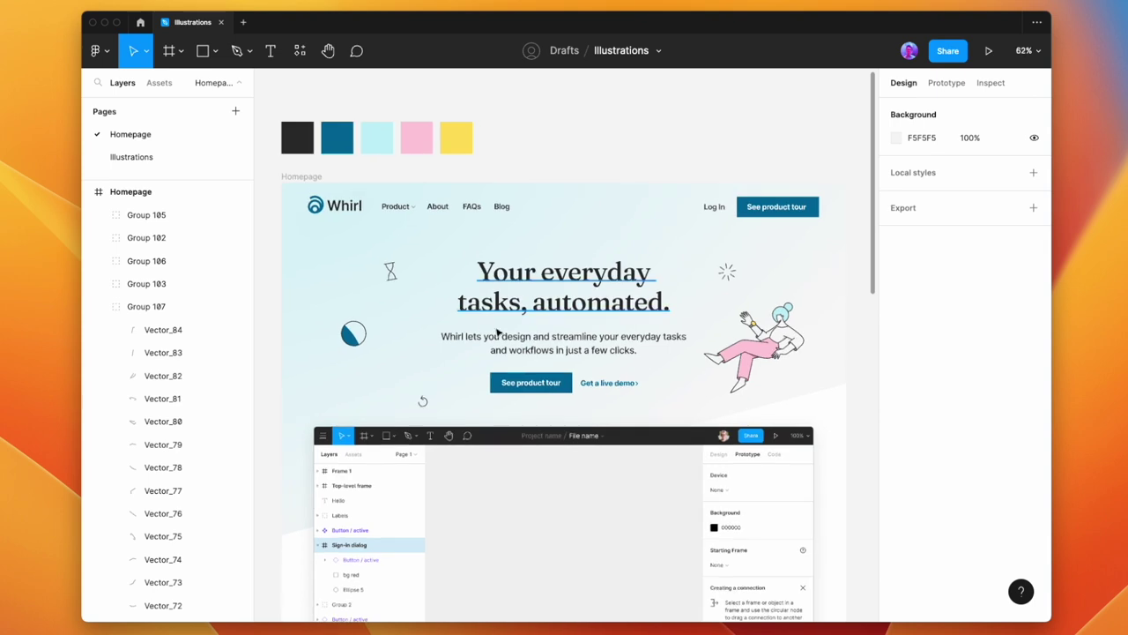
Recolour the dark blue segment of the two-tone circle to the pink document colour F7CEDC.
double_click(333, 319)
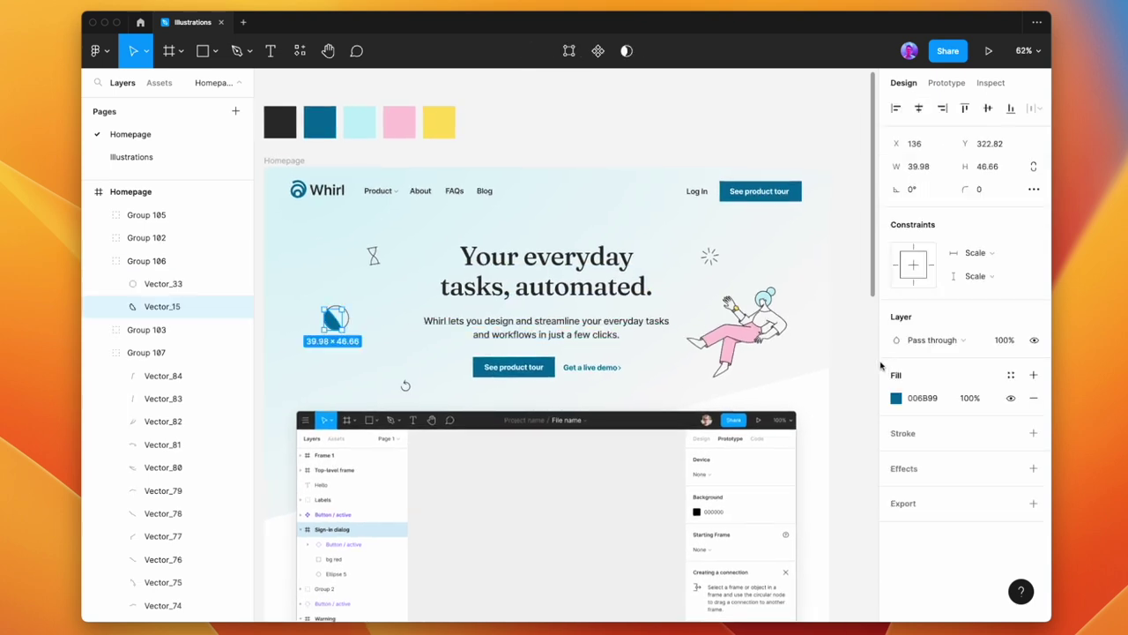
click(896, 398)
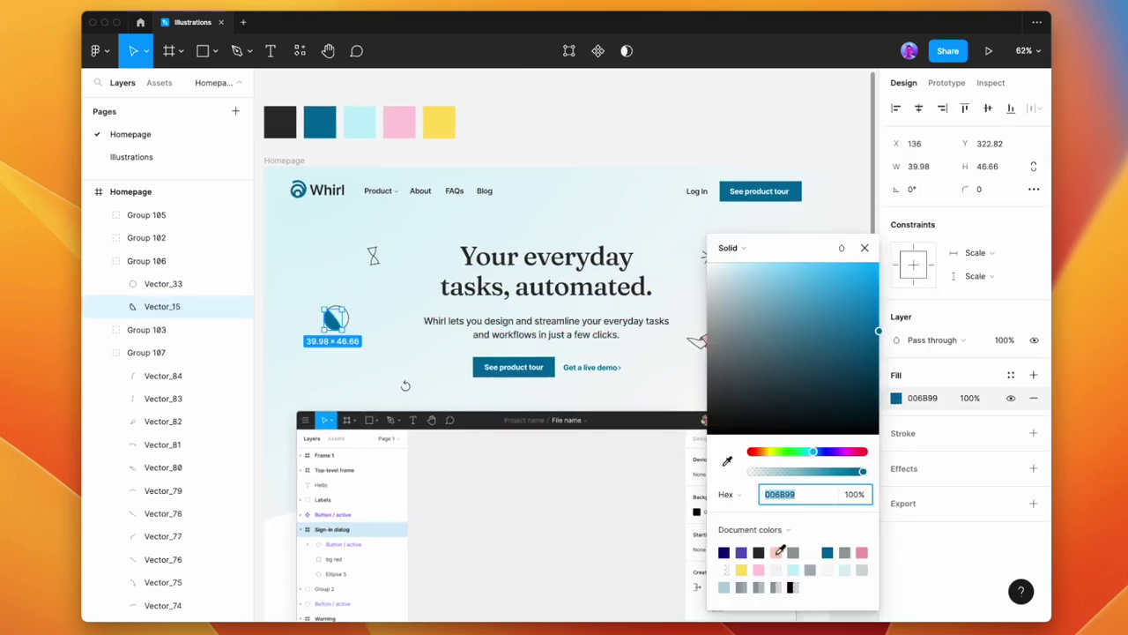
click(776, 553)
click(760, 568)
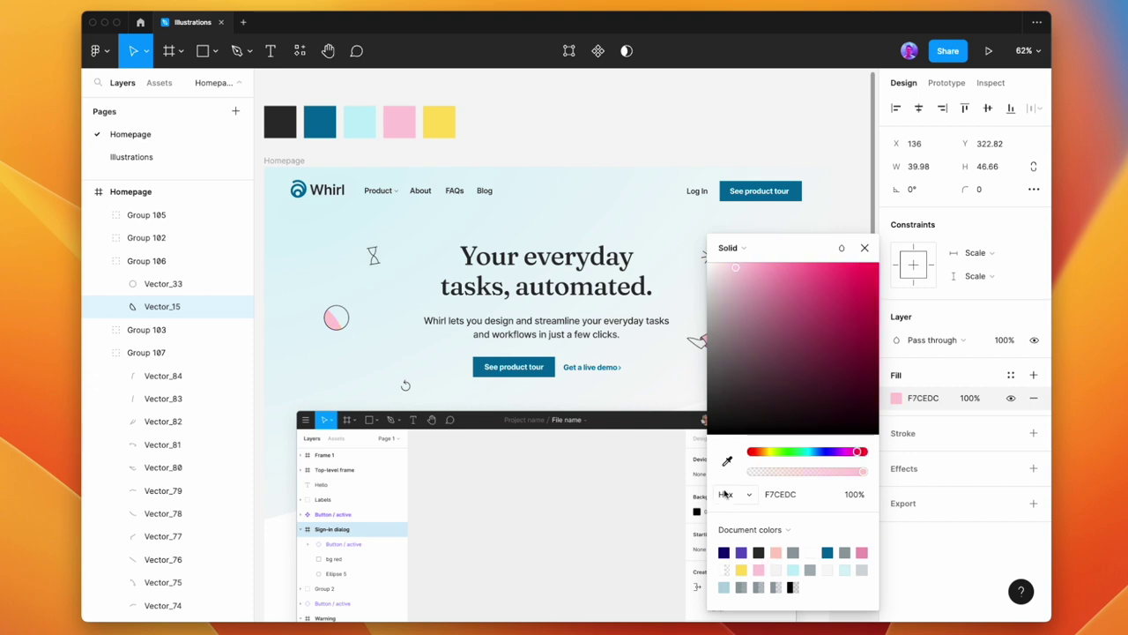
click(559, 135)
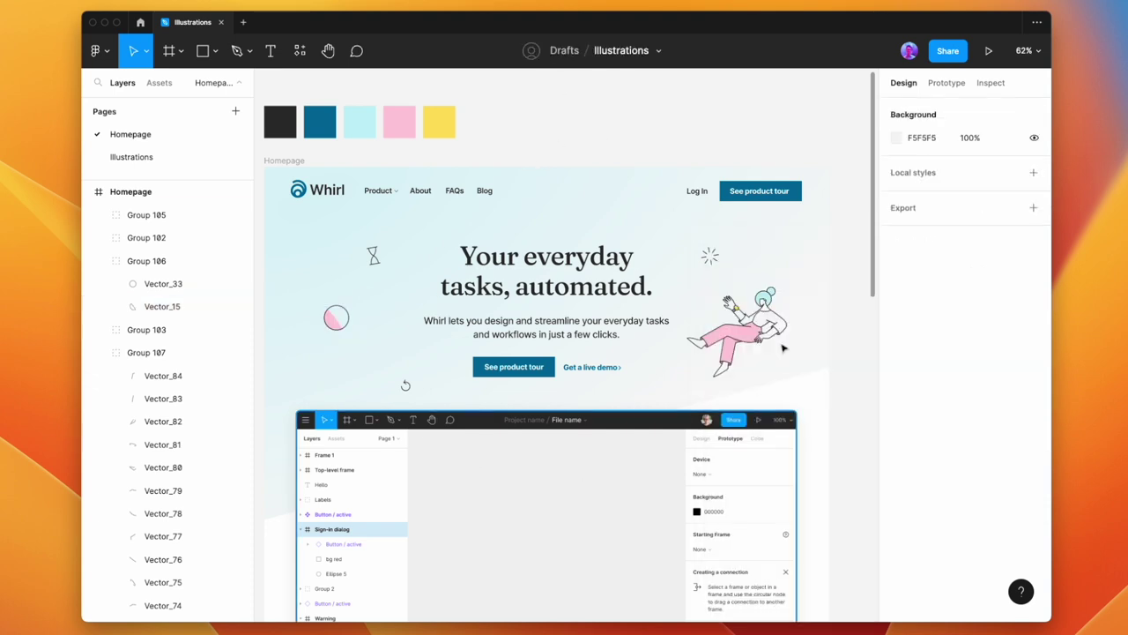
Draw a closed four-point sand shape, about 16.5 × 9, in the hourglass's lower bulb with the Pen tool.
scroll(377, 259, up, 10)
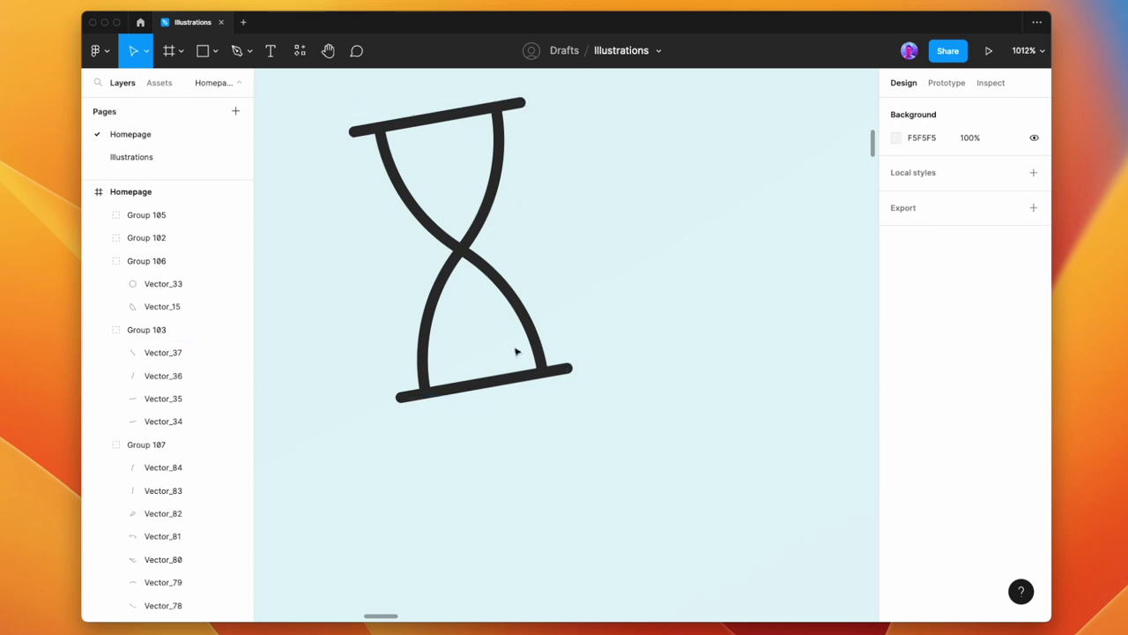
key(p)
click(543, 371)
click(426, 395)
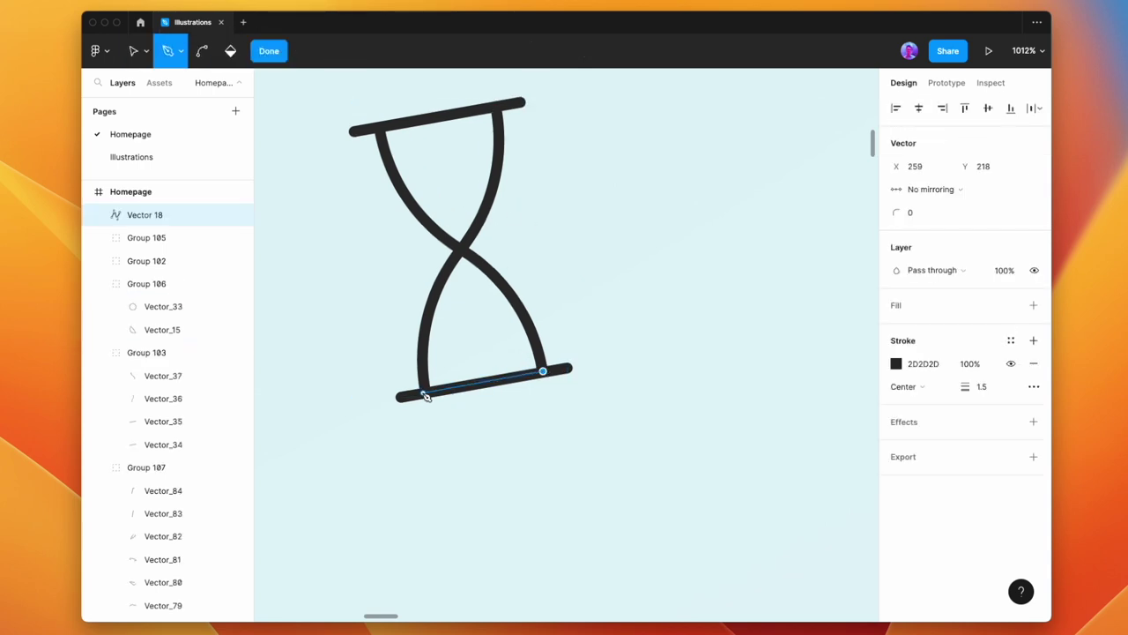
click(528, 332)
click(543, 374)
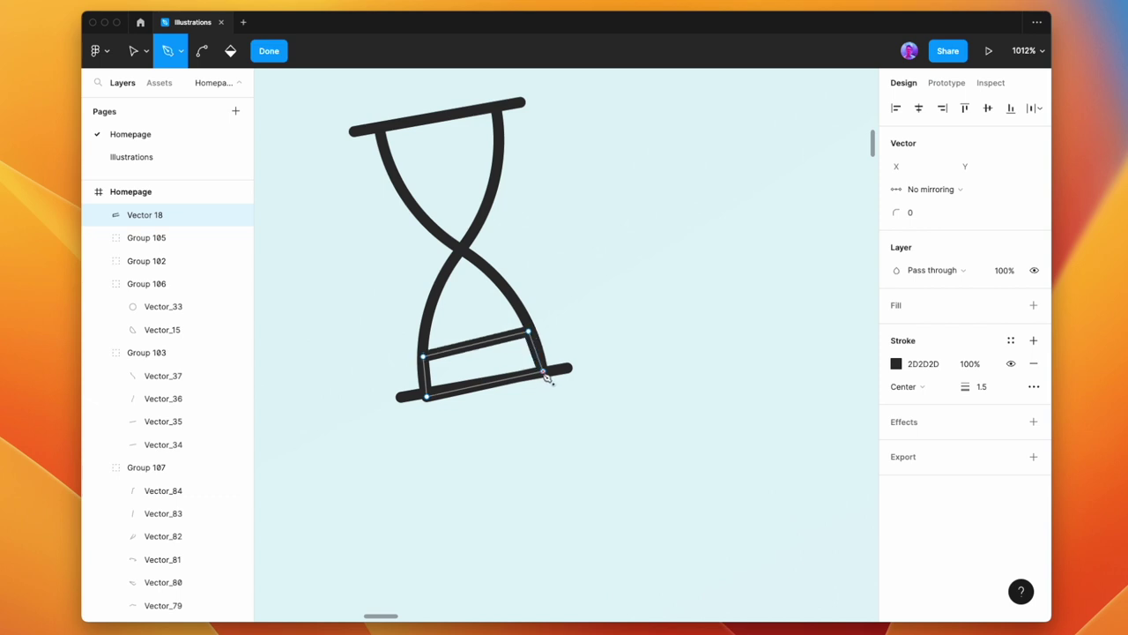
key(Escape)
Remove the sand shape's stroke and fill it with the yellow document colour.
click(1033, 456)
click(1033, 398)
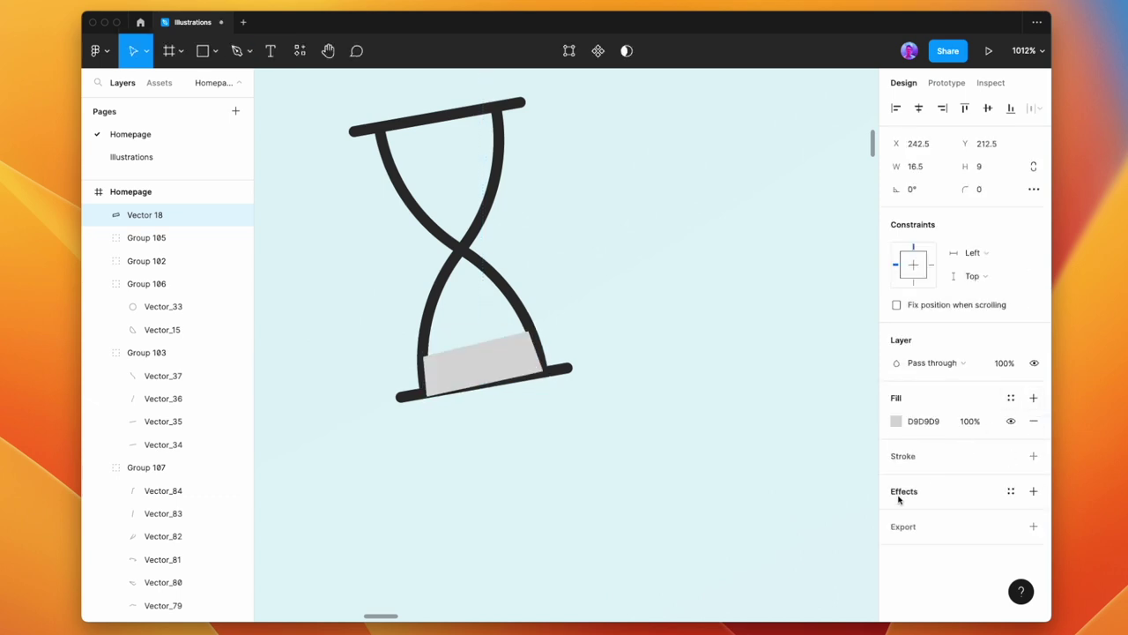
click(897, 423)
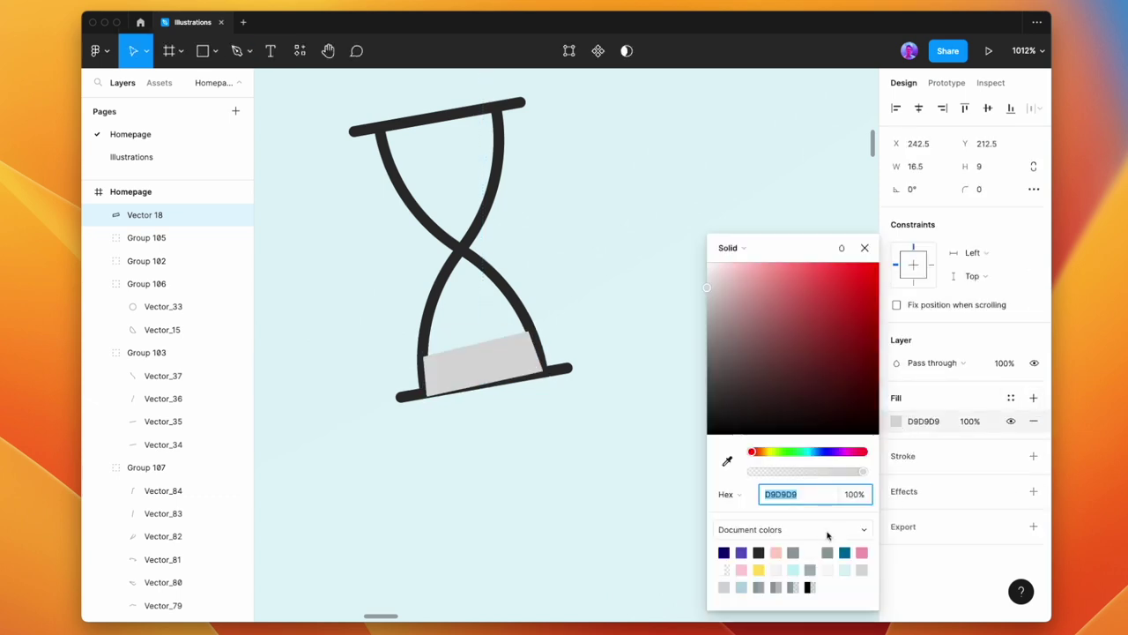
click(756, 570)
Bring the hourglass group in front of the yellow sand shape.
click(524, 309)
click(521, 308)
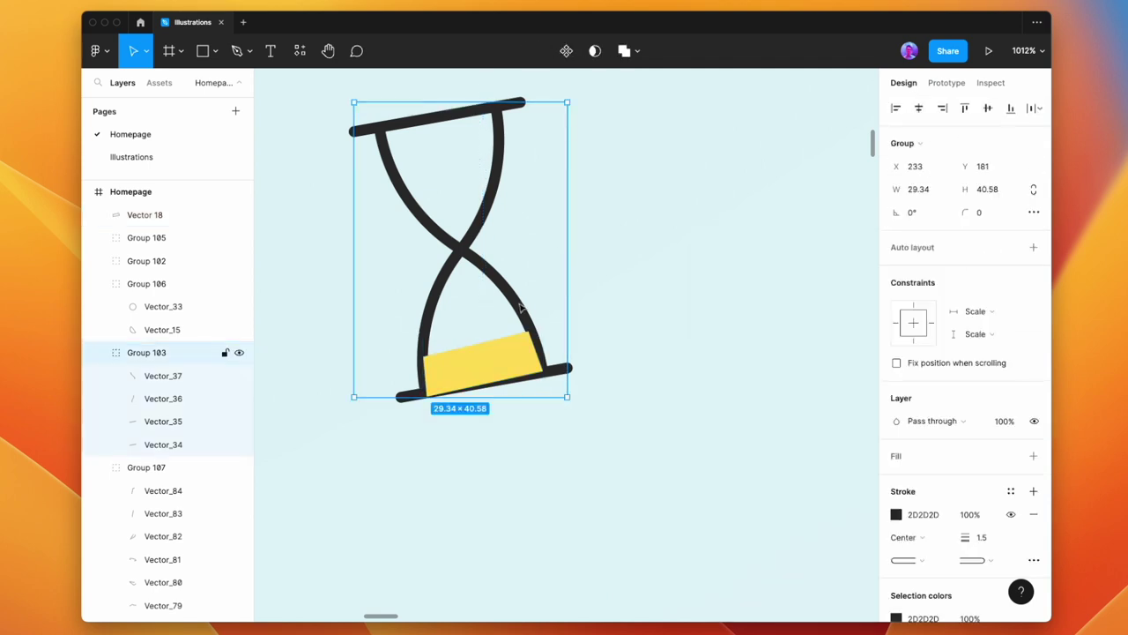
key(super+alt+bracketright)
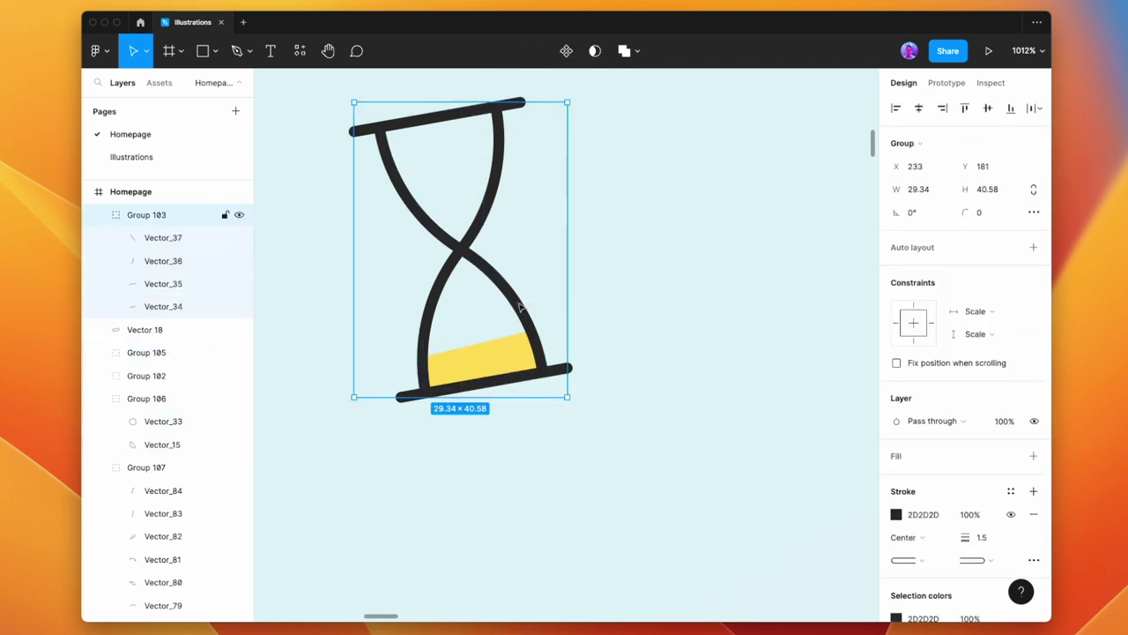
click(571, 239)
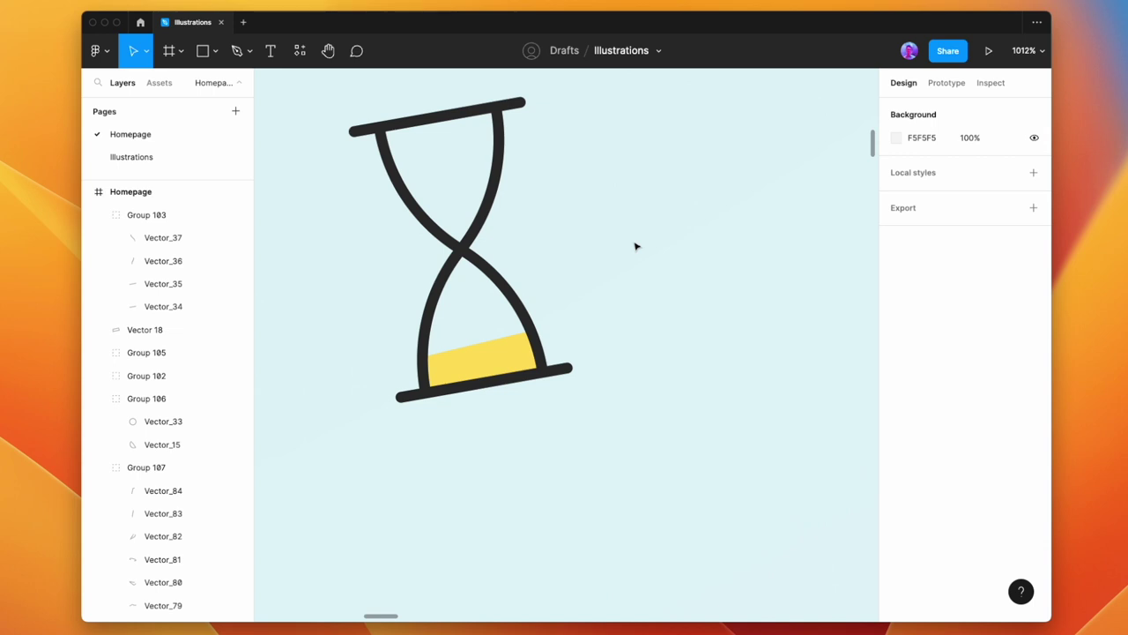
Draw a short sand-grain line, about 0.5 × 2.5, below the hourglass's neck and position it at about X 249, Y 205.
key(p)
click(463, 275)
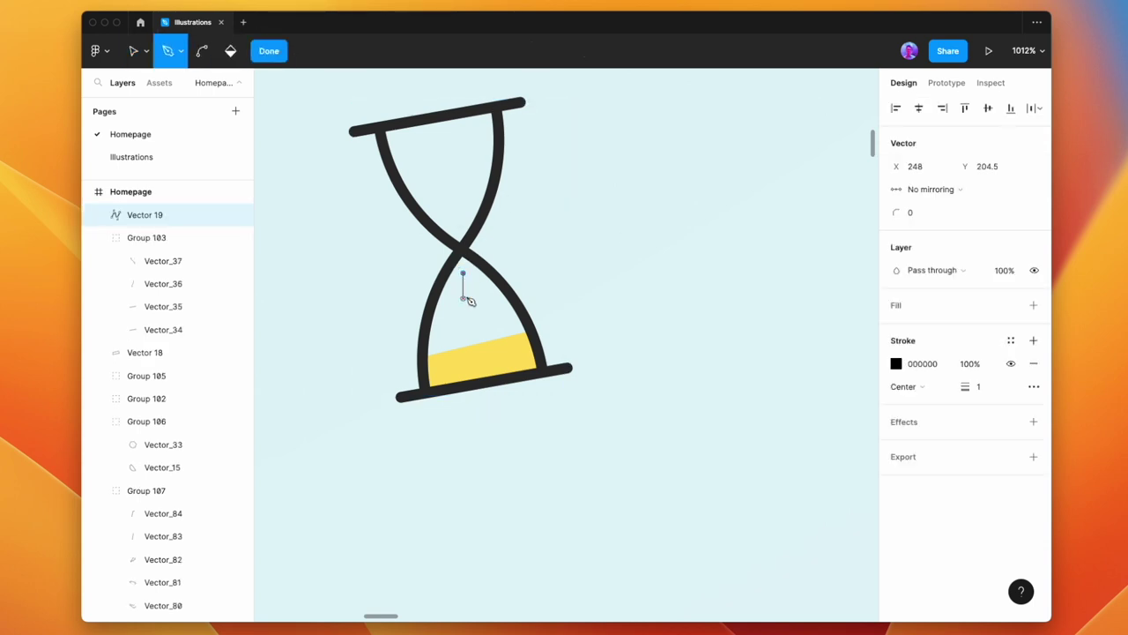
key(Return)
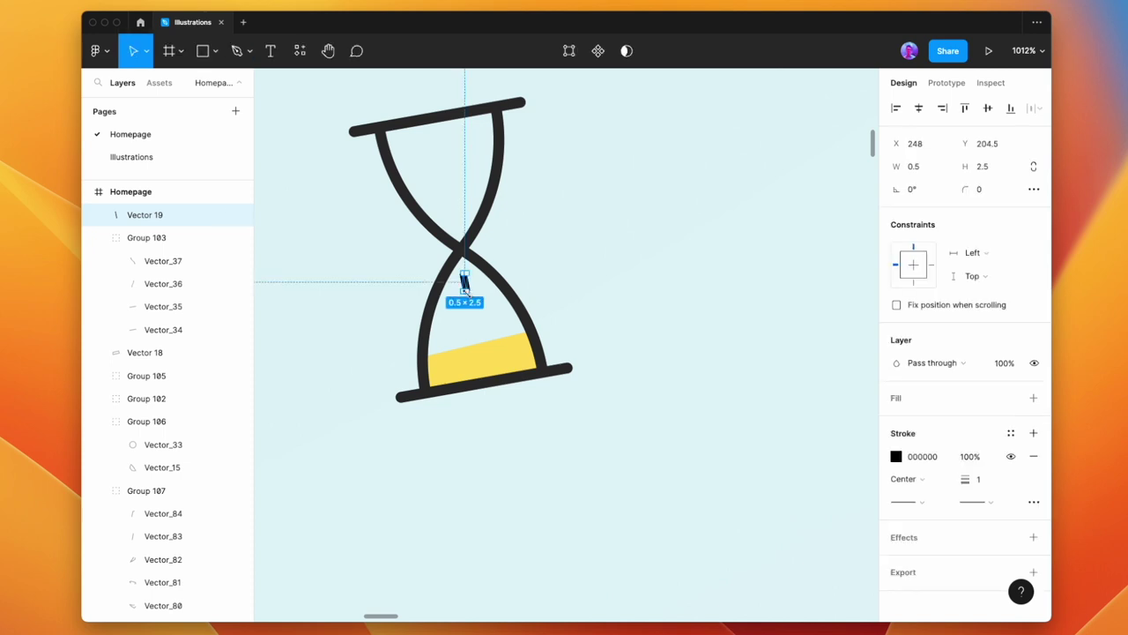
click(472, 285)
double_click(473, 284)
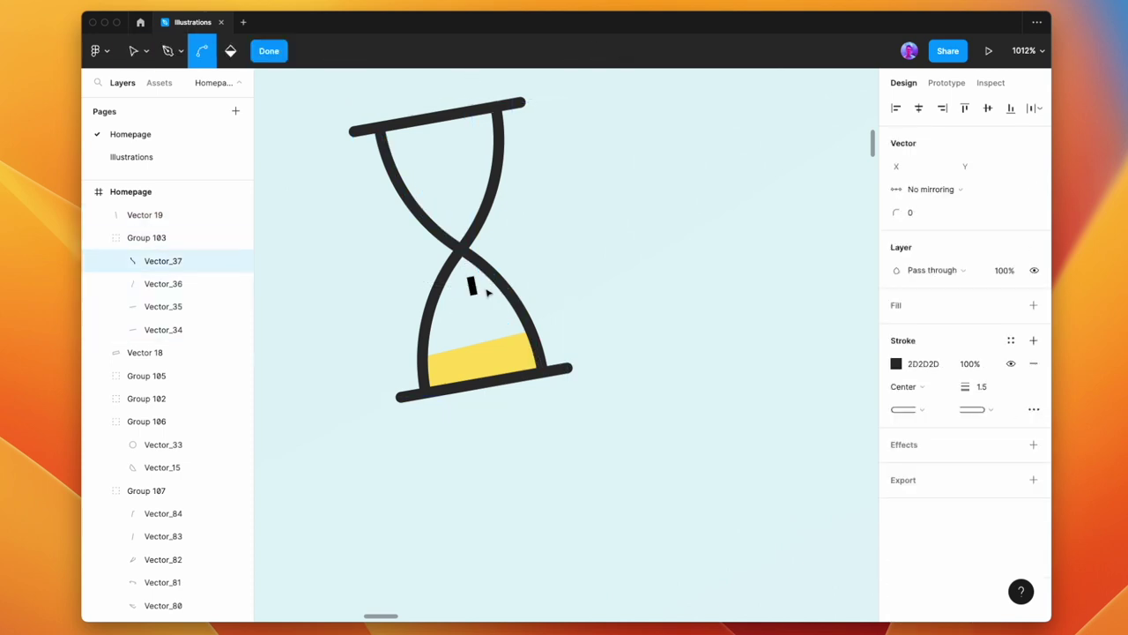
key(Escape)
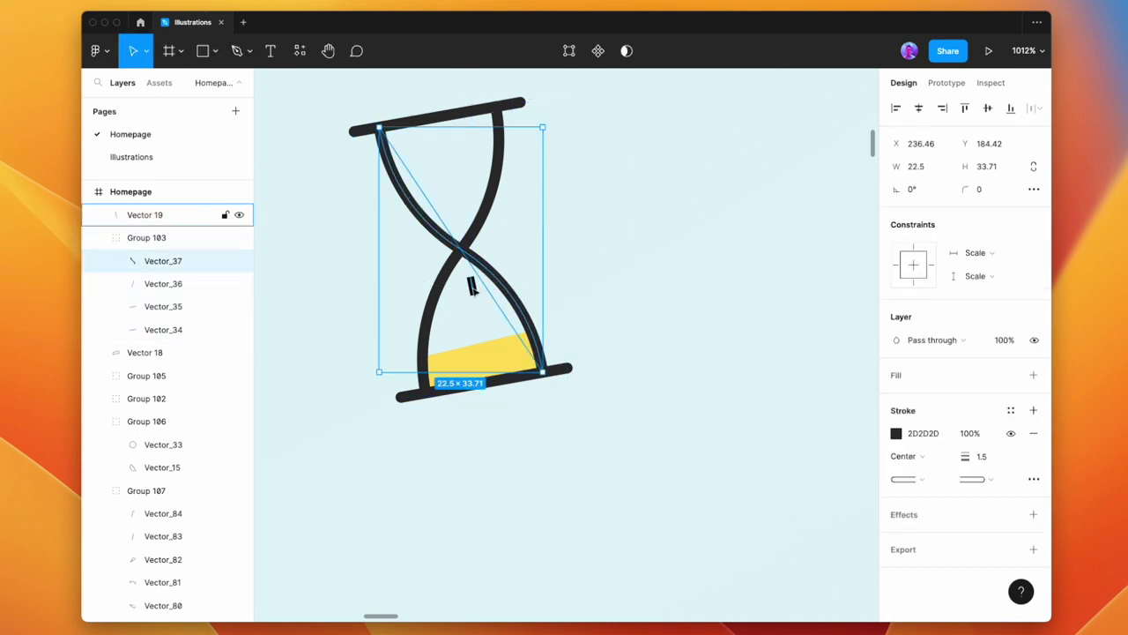
click(472, 286)
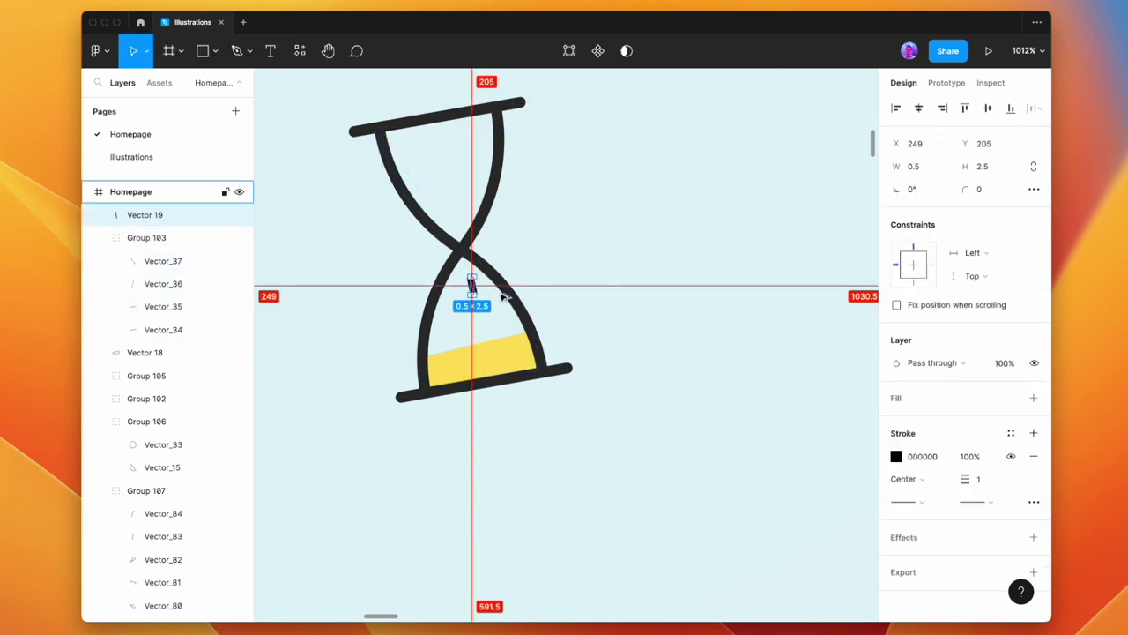
Set the sand-grain line's stroke to yellow FAE173 with a round join.
click(896, 456)
click(742, 569)
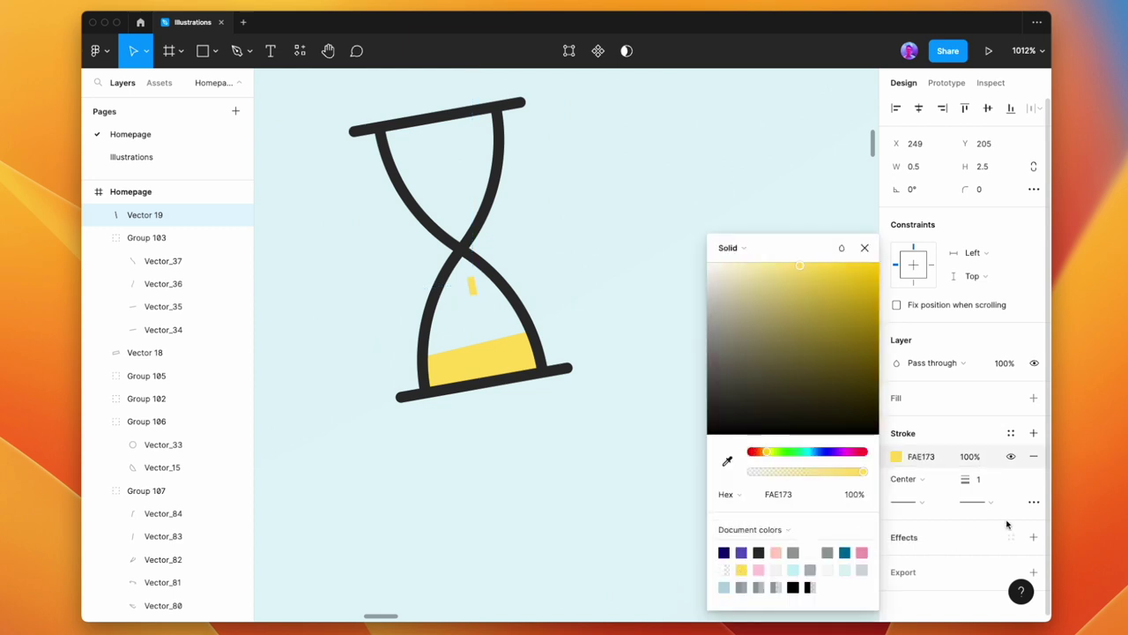
click(1033, 502)
click(862, 570)
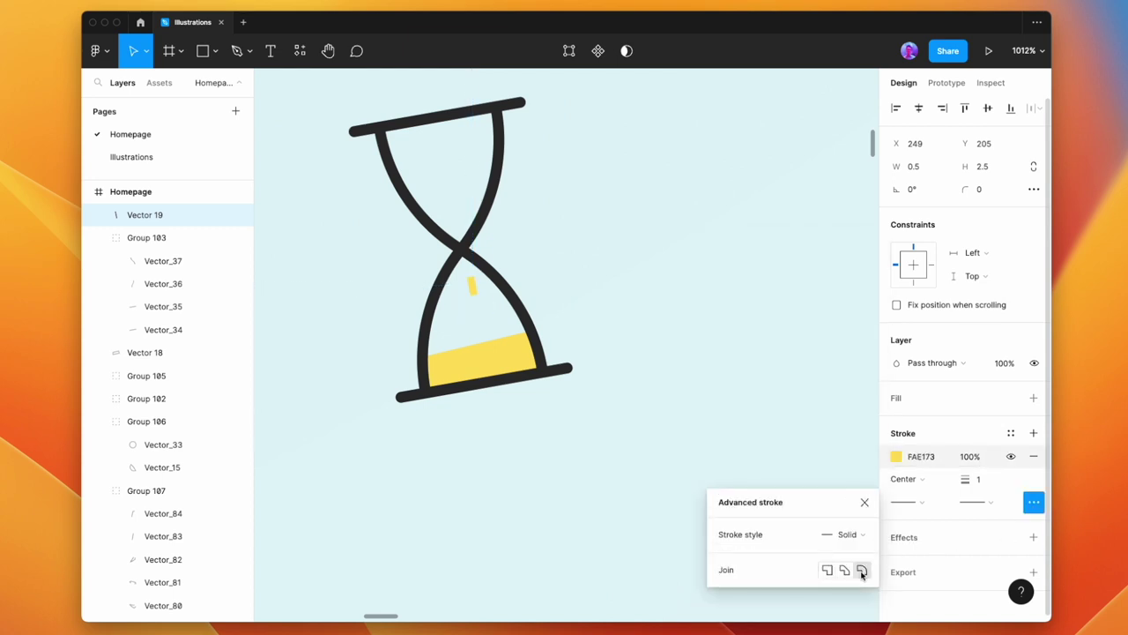
click(846, 534)
key(Escape)
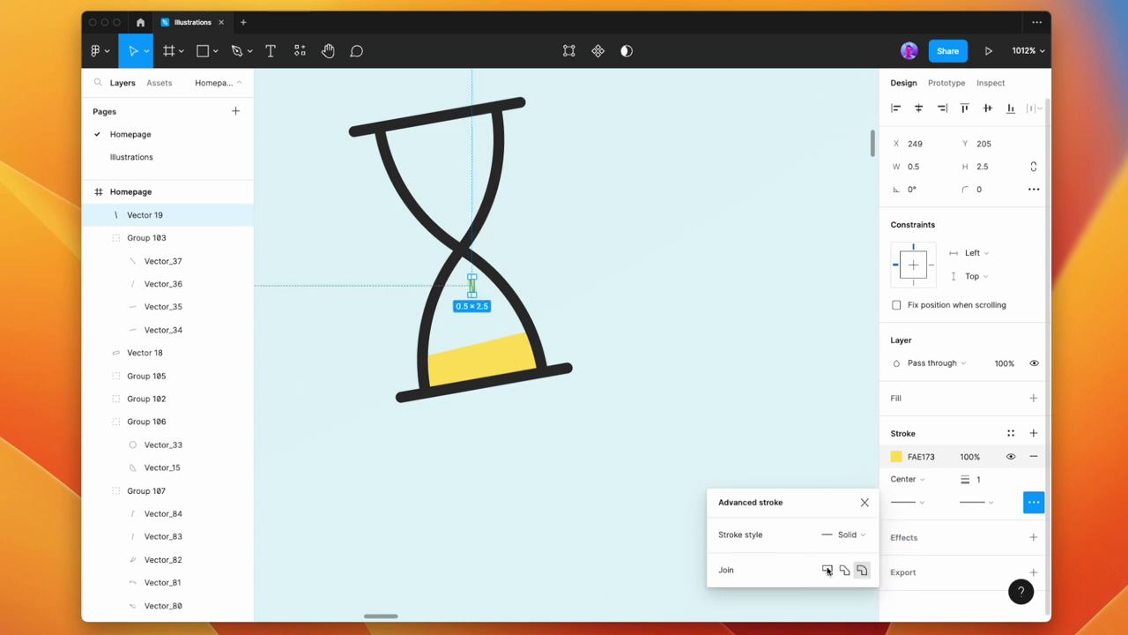
Give the sand-grain line round end caps and nudge it slightly left beneath the hourglass's neck.
click(918, 504)
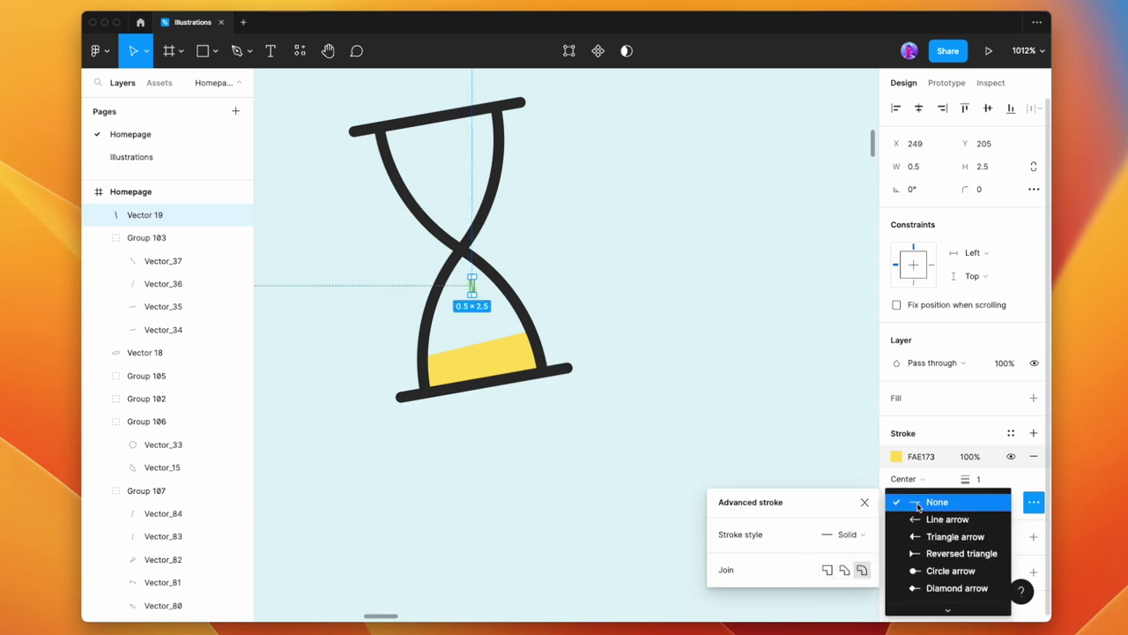
click(936, 579)
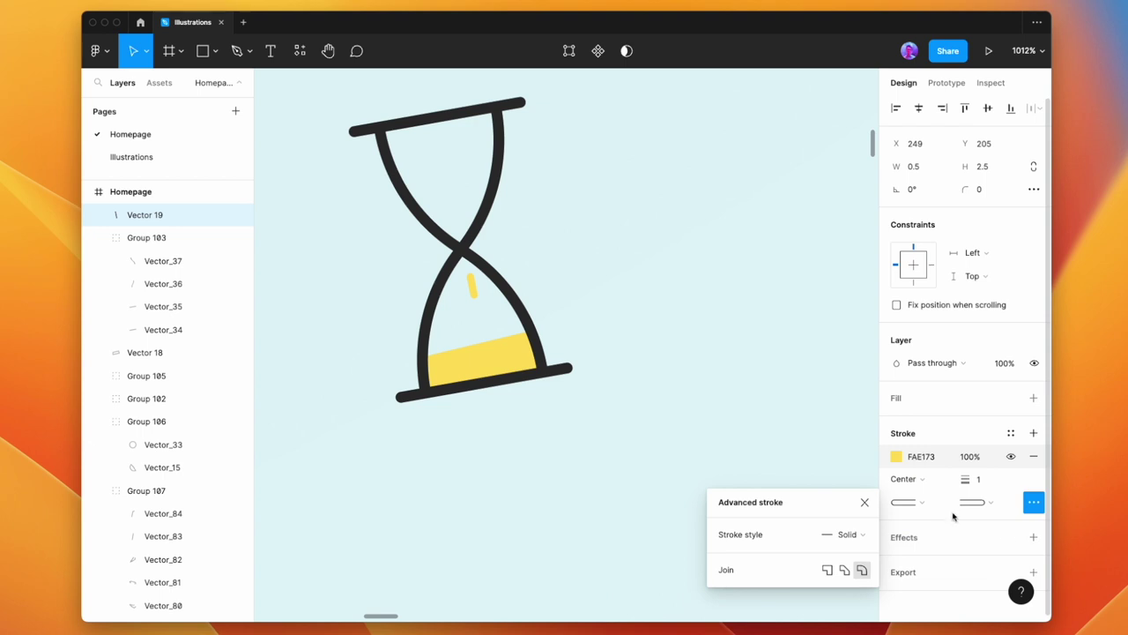
click(538, 312)
click(471, 284)
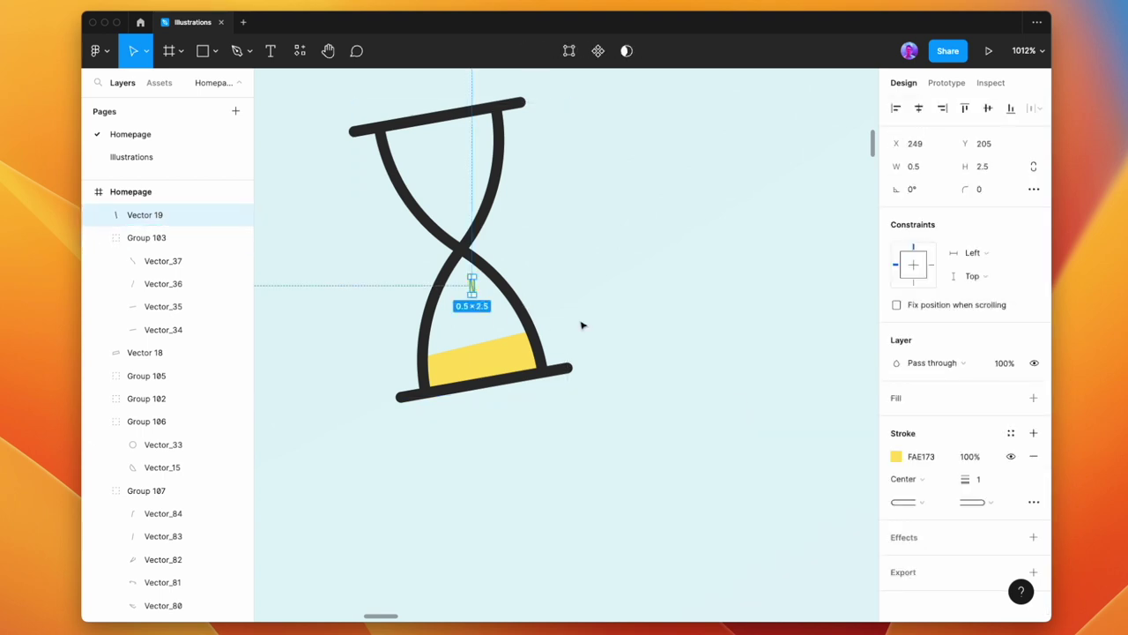
key(Left)
click(648, 333)
Group the hourglass outline, yellow sand shape and sand-grain line into a single group.
scroll(620, 328, down, 5)
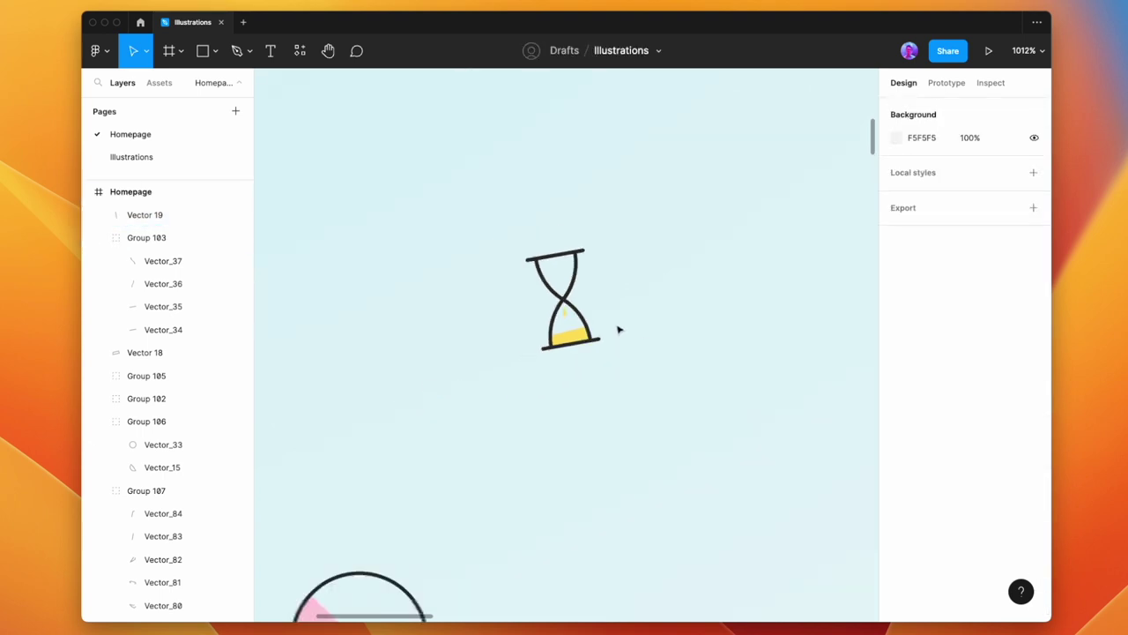
scroll(580, 289, up, 5)
scroll(580, 289, down, 1)
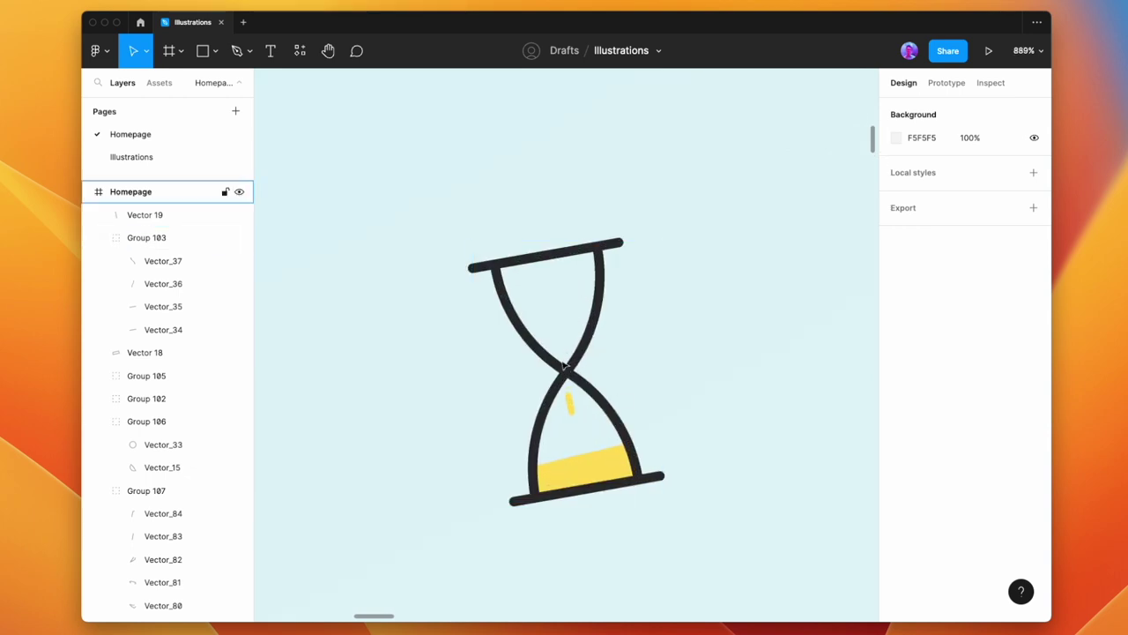
scroll(580, 289, up, 2)
scroll(602, 368, down, 10)
scroll(666, 396, up, 2)
scroll(666, 397, left, 2)
scroll(666, 397, down, 3)
scroll(666, 397, right, 5)
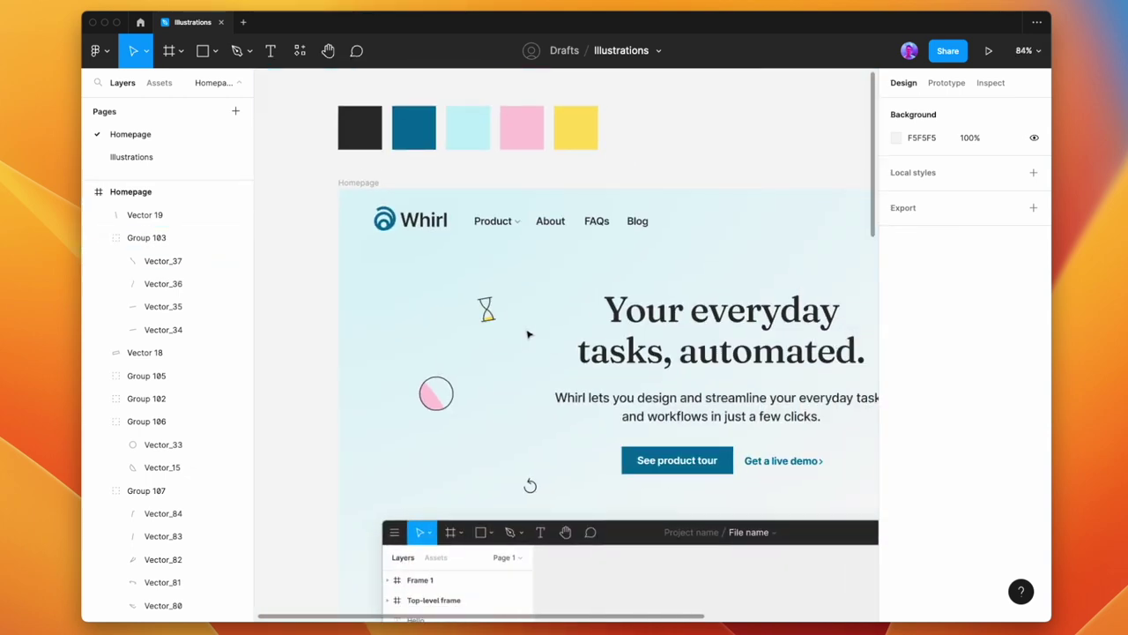
drag(534, 340, 439, 271)
key(super+g)
scroll(501, 288, down, 2)
scroll(501, 288, right, 3)
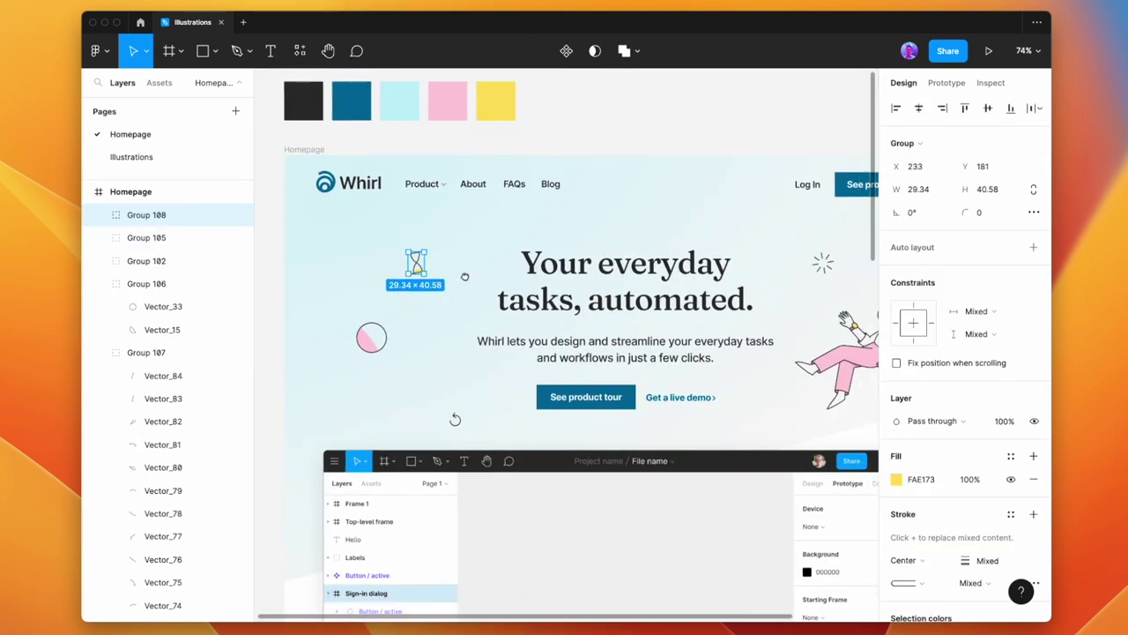
Move the hourglass group up beside the hero heading to X 250, Y 150.
click(417, 277)
drag(356, 266, 365, 249)
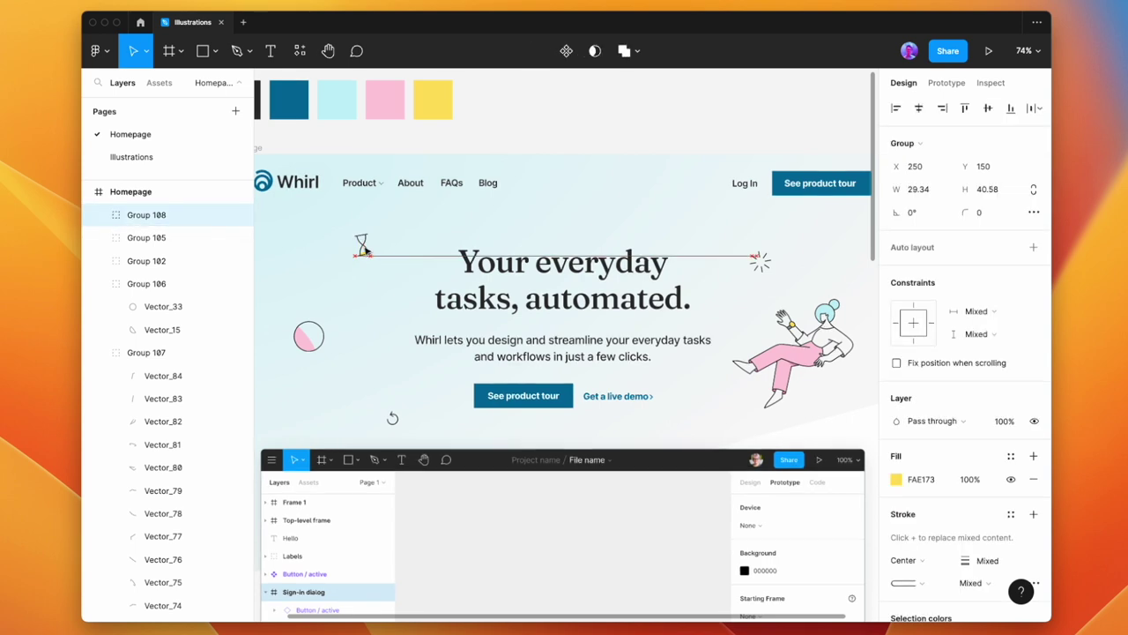
click(353, 325)
click(367, 253)
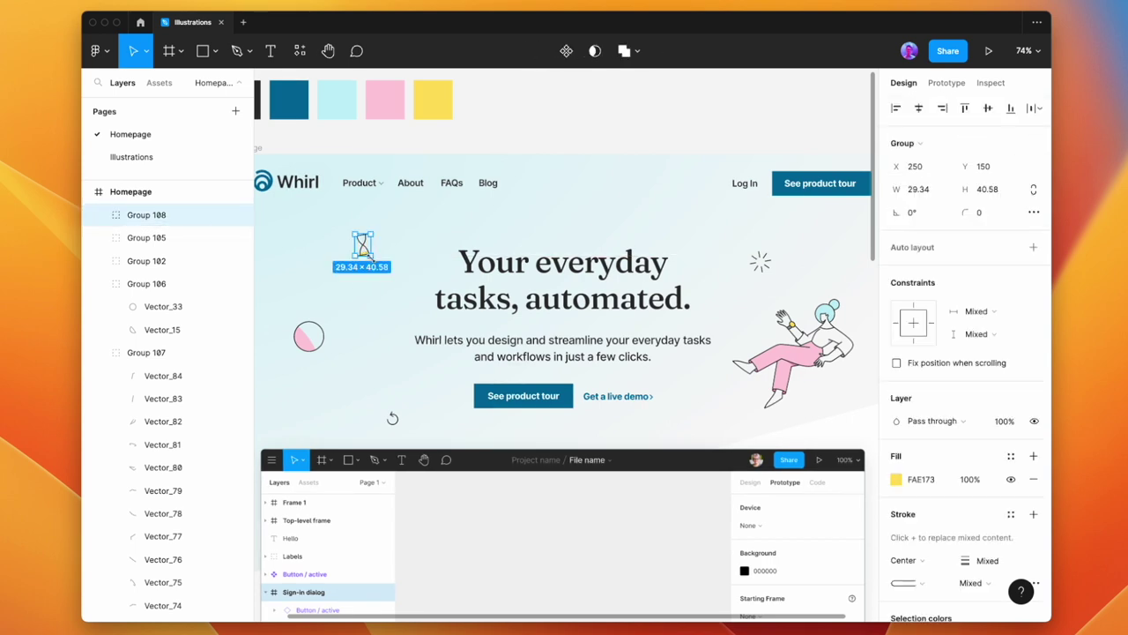
drag(371, 258, 376, 263)
click(351, 244)
key(super+z)
key(super+z)
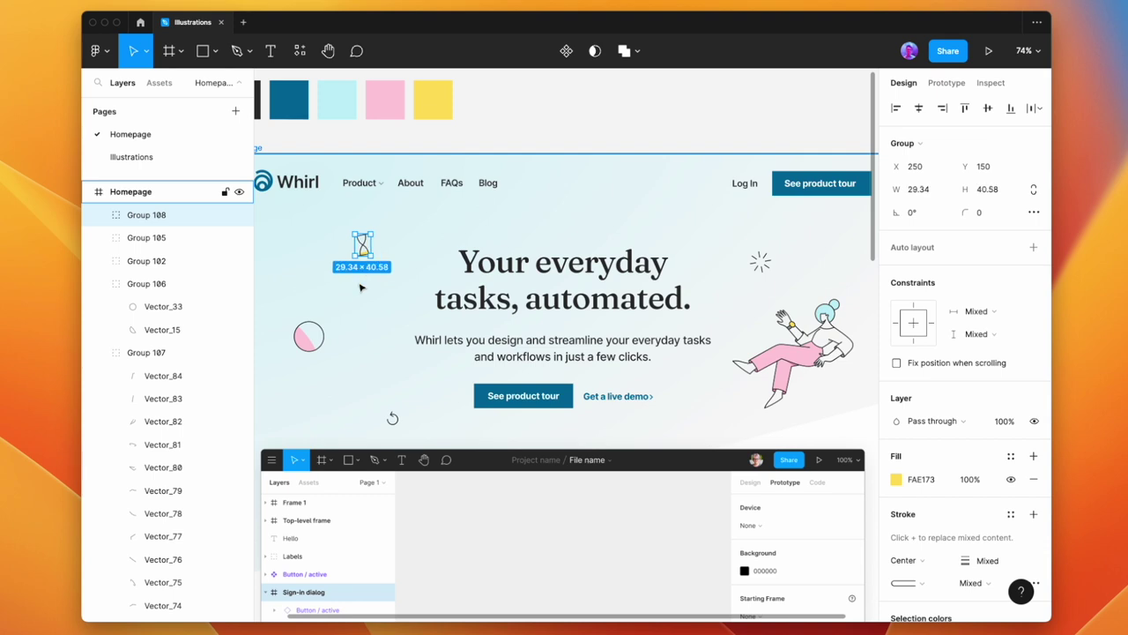
Duplicate the hero heading, paragraph and button group into the empty area below the company logos.
click(371, 309)
scroll(373, 314, down, 5)
drag(373, 314, 456, 269)
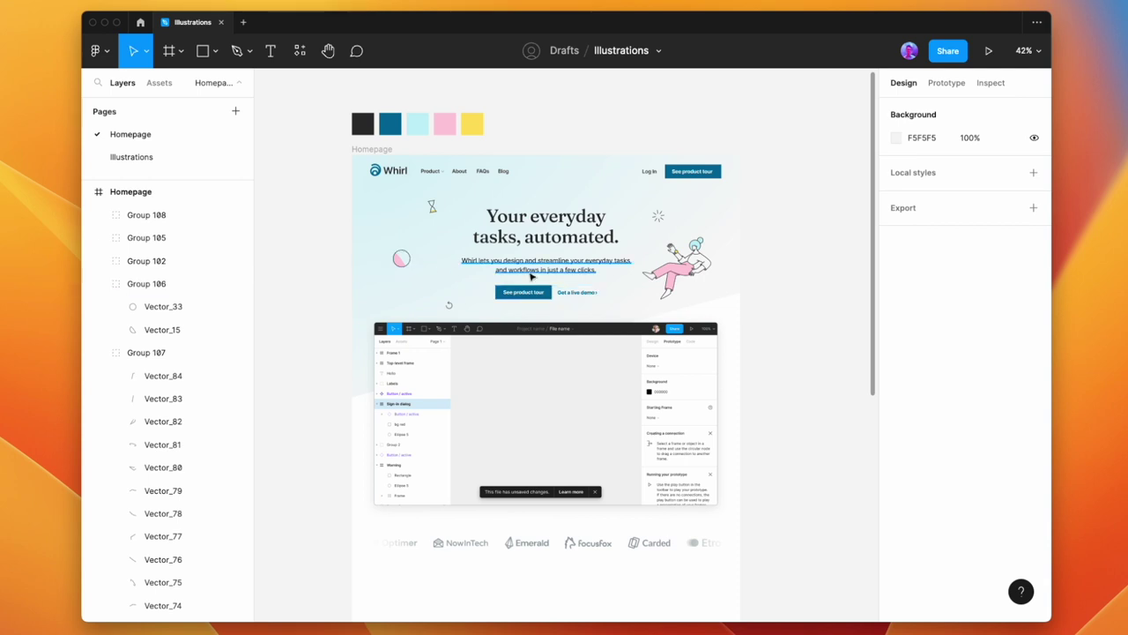
scroll(605, 242, down, 5)
scroll(604, 220, up, 1)
click(505, 128)
drag(506, 129, 437, 514)
scroll(488, 301, down, 5)
drag(487, 300, 489, 322)
Left-align the duplicated text, line up the heading, paragraph and buttons on their left edges, and move the block to X 75.
click(896, 512)
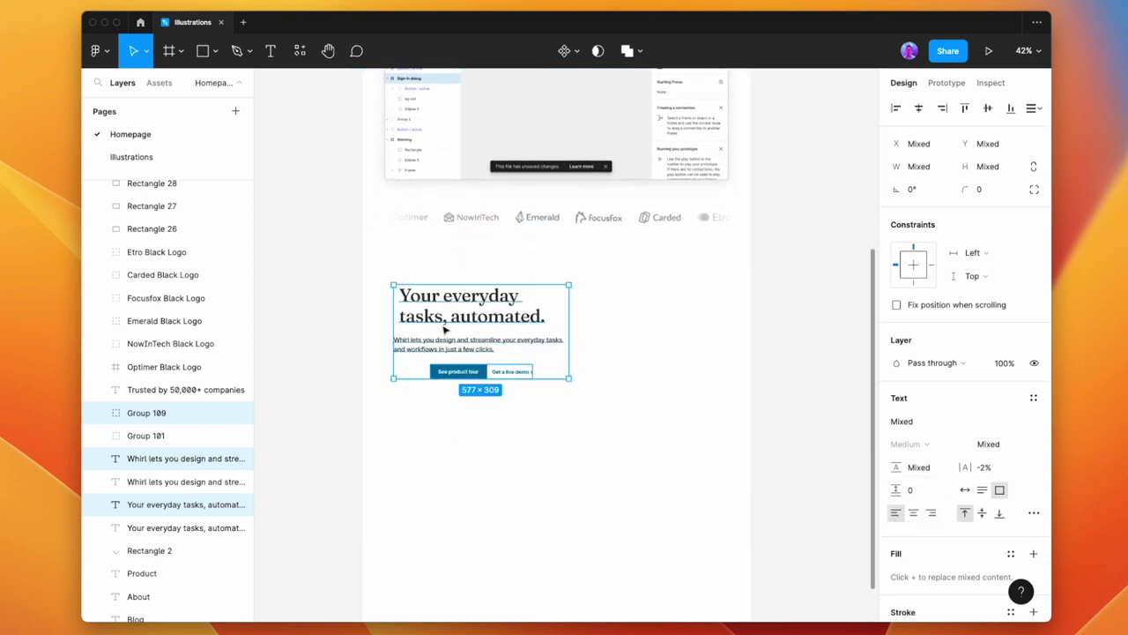
click(895, 108)
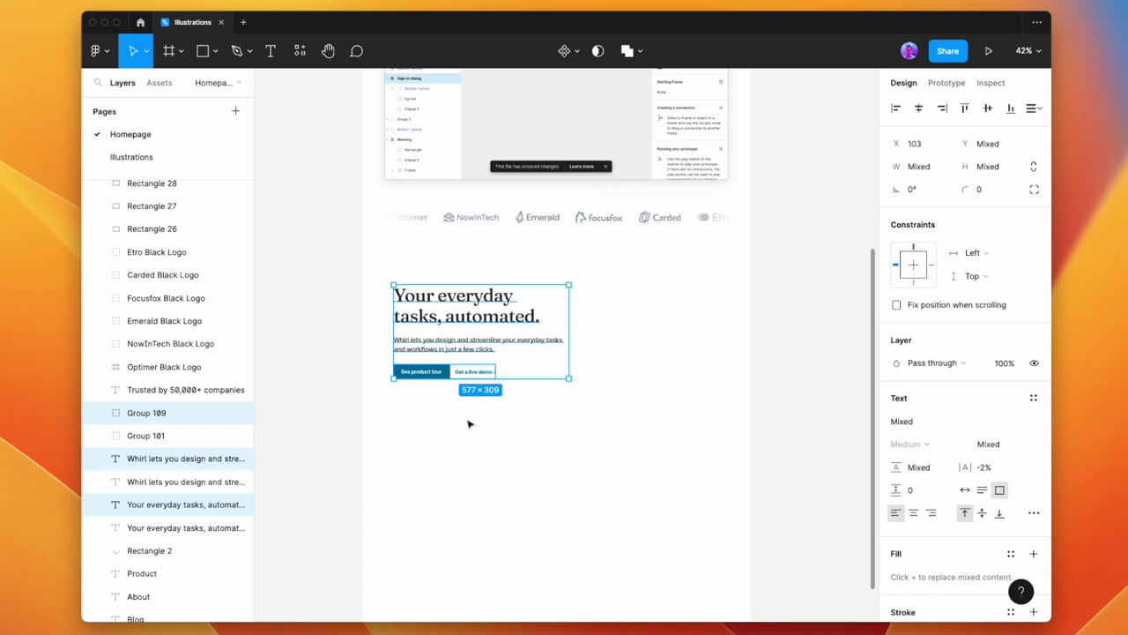
scroll(469, 384, down, 2)
drag(477, 270, 467, 280)
click(576, 267)
Scale the duplicated heading down proportionally, keeping its left edge in line with the paragraph.
click(533, 262)
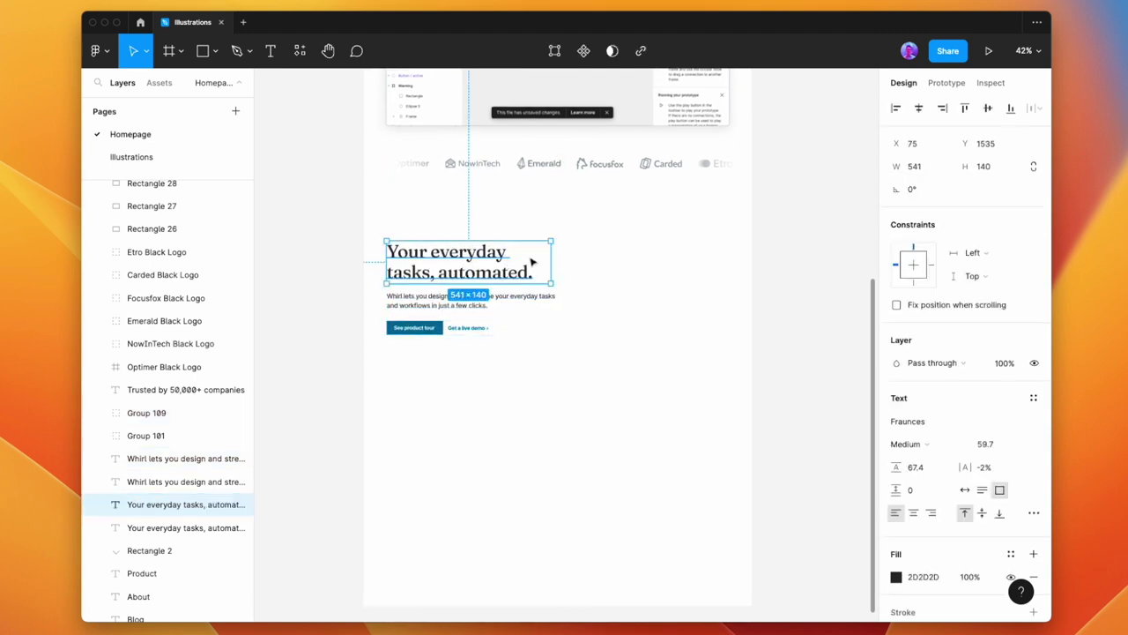
key(k)
drag(550, 241, 511, 251)
click(569, 264)
Ungroup the duplicated buttons and delete the "Get a live demo" link, keeping only the "See product tour" button.
click(464, 330)
key(shift+super+g)
click(556, 373)
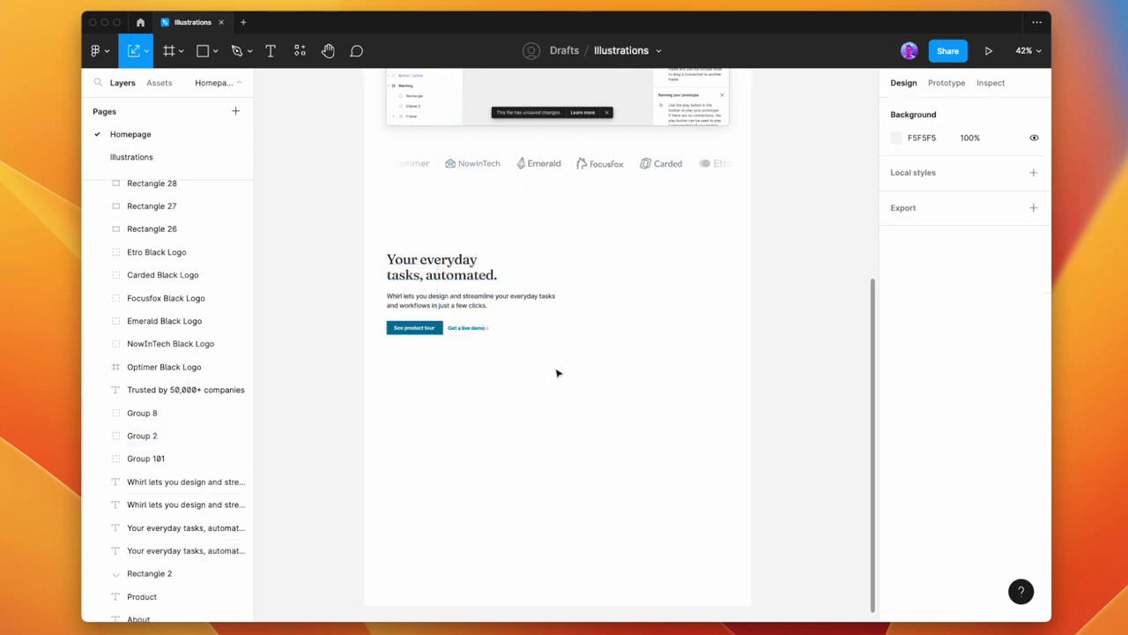
drag(592, 365, 451, 324)
click(584, 325)
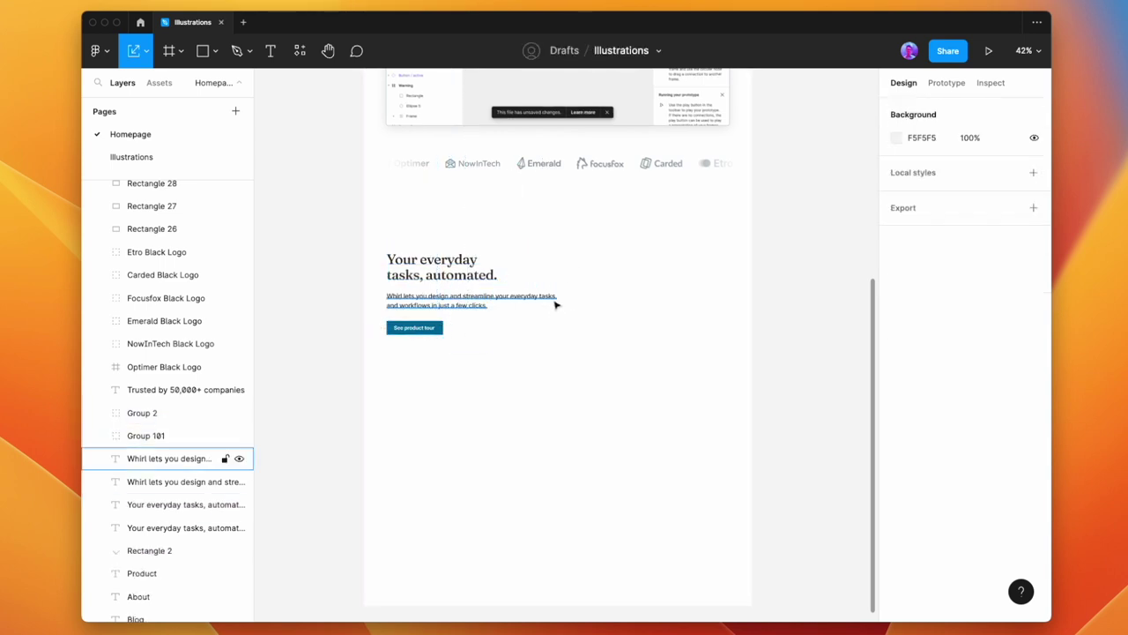
Narrow the duplicated paragraph's text box to about 517 wide without changing its font size.
click(560, 299)
key(v)
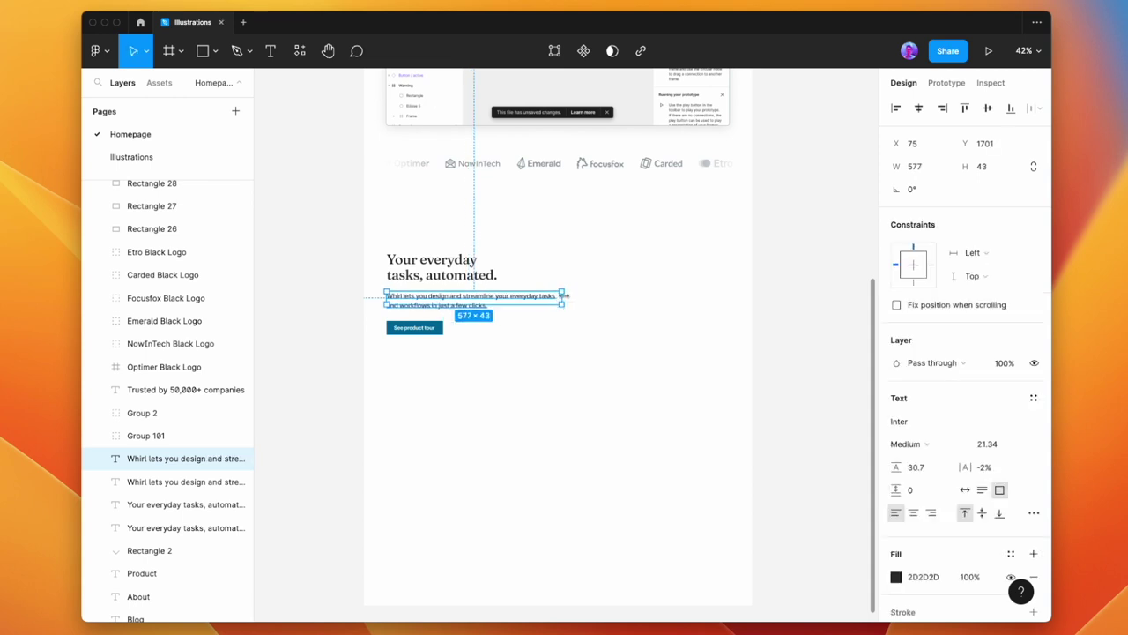
key(k)
mouse_move(564, 297)
mouse_down()
mouse_move(498, 299)
mouse_move(591, 297)
mouse_move(549, 323)
mouse_move(553, 303)
mouse_up()
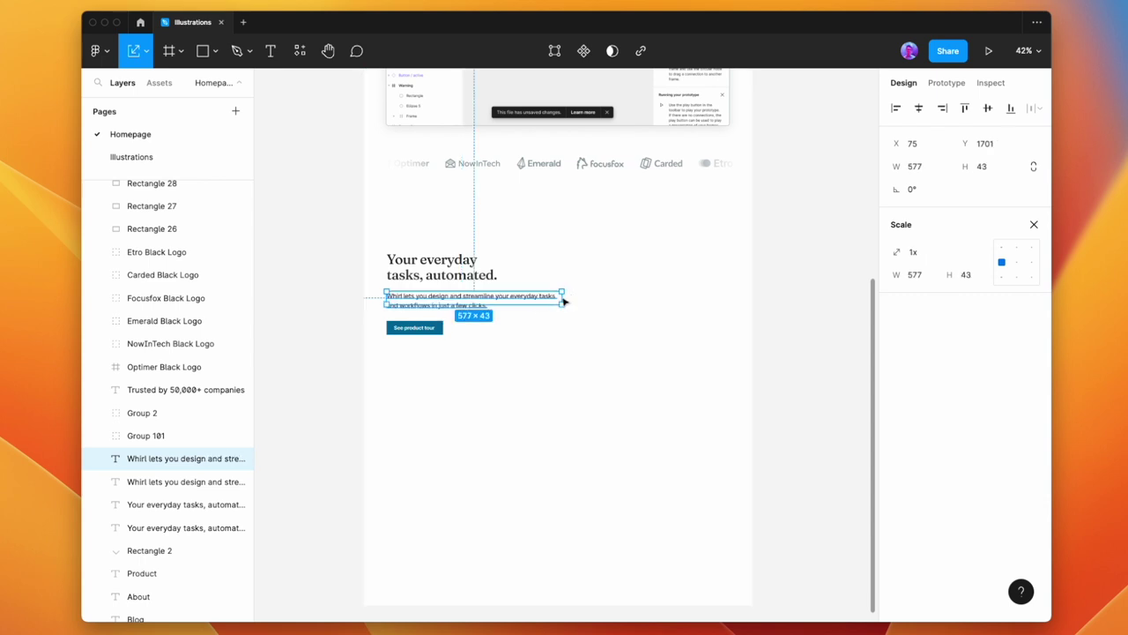
key(v)
drag(565, 298, 544, 300)
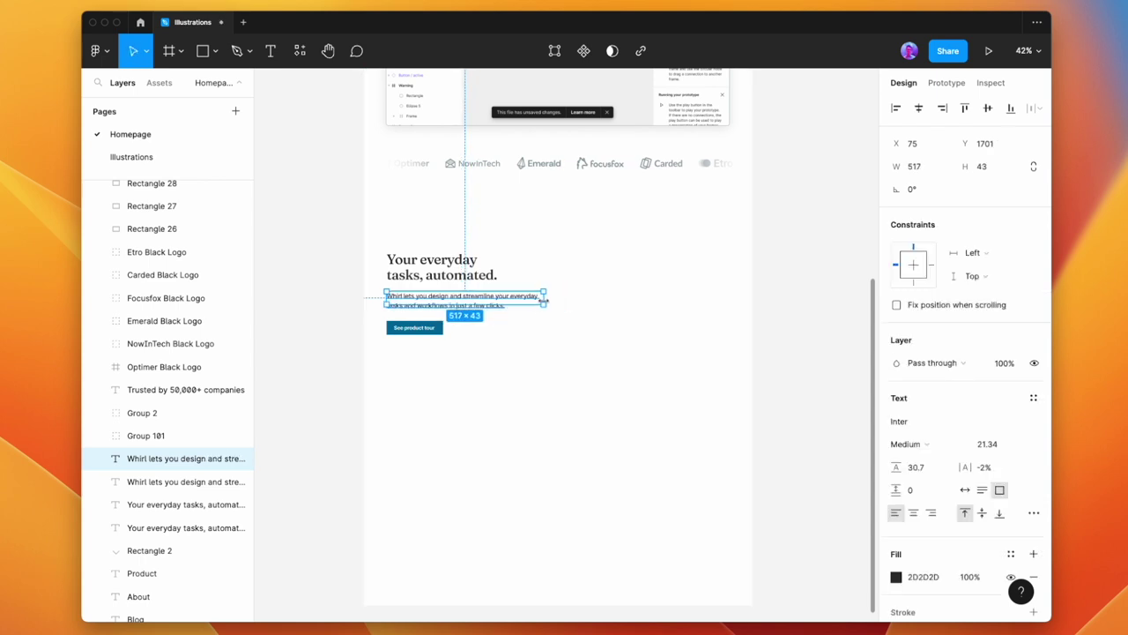
click(622, 370)
click(529, 302)
click(599, 384)
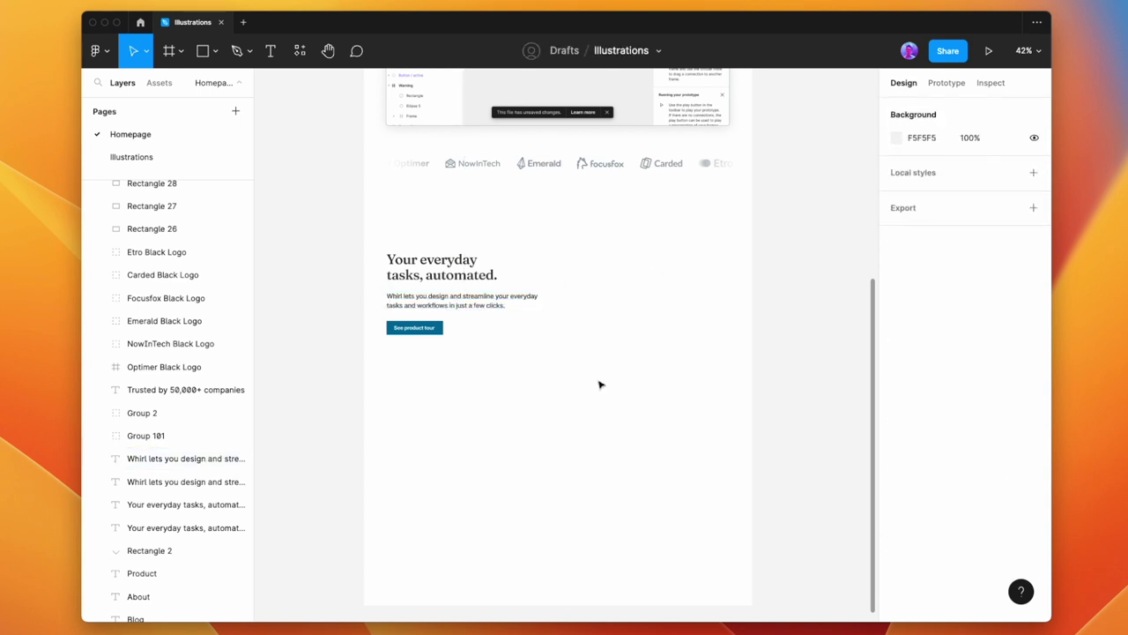
Copy the Work-Video-conference-01 illustration from the Illustrations page and paste it onto the Homepage design.
click(113, 157)
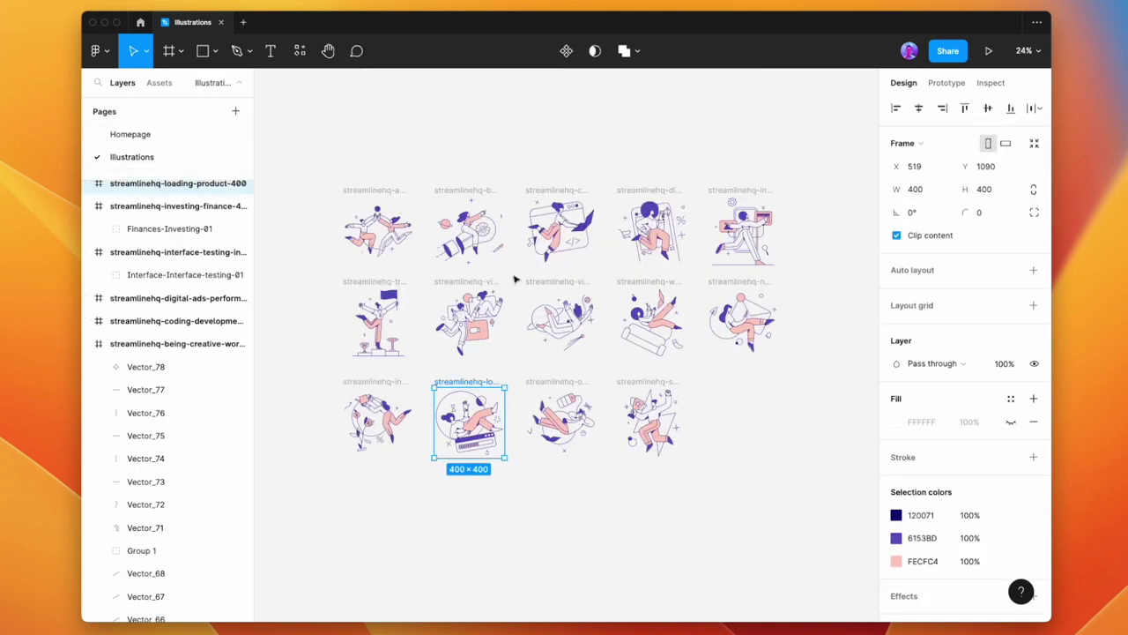
click(720, 406)
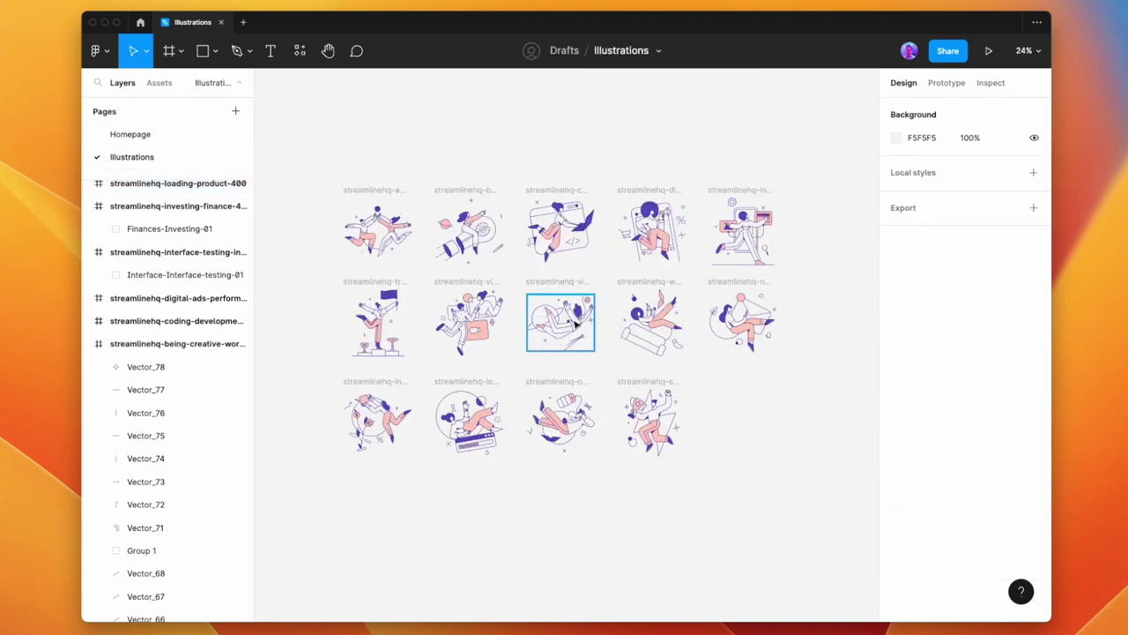
click(577, 325)
click(730, 407)
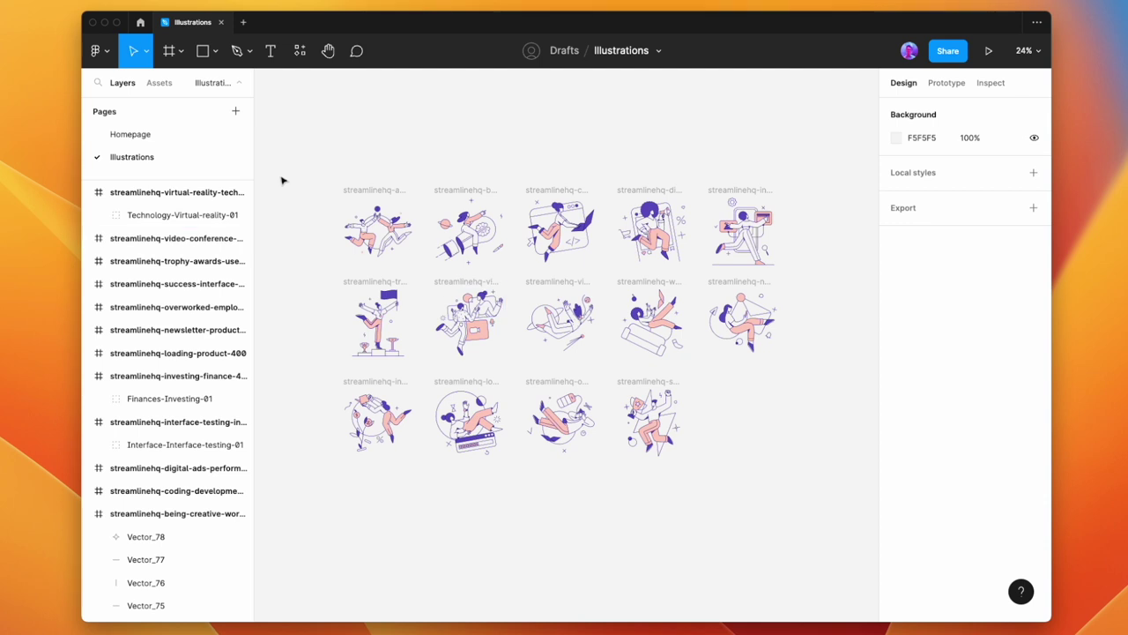
click(484, 318)
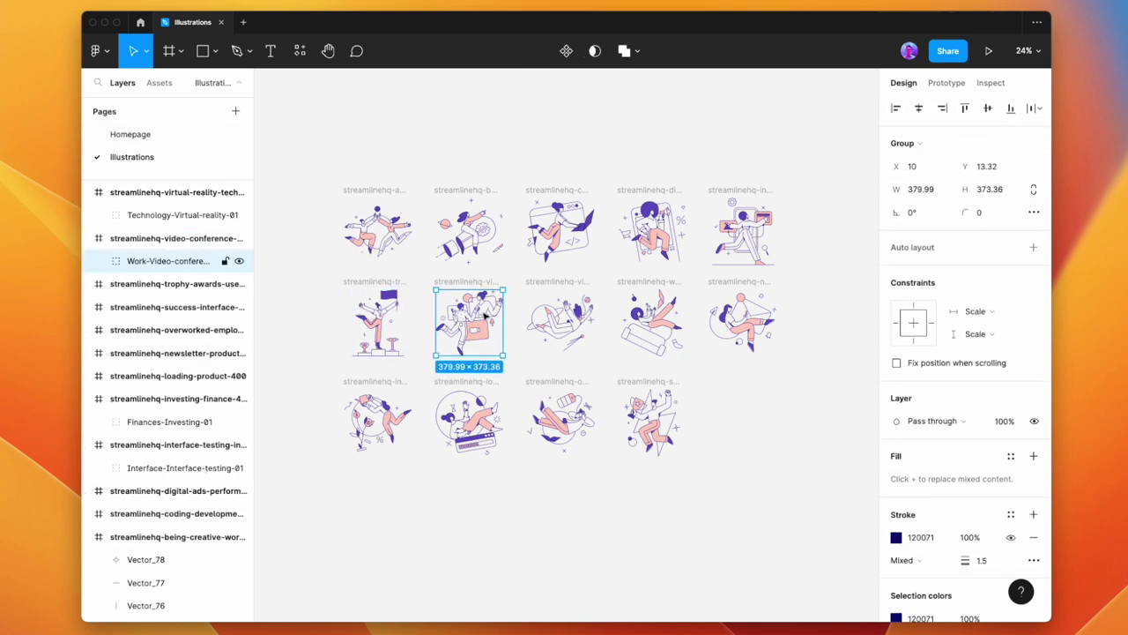
click(130, 134)
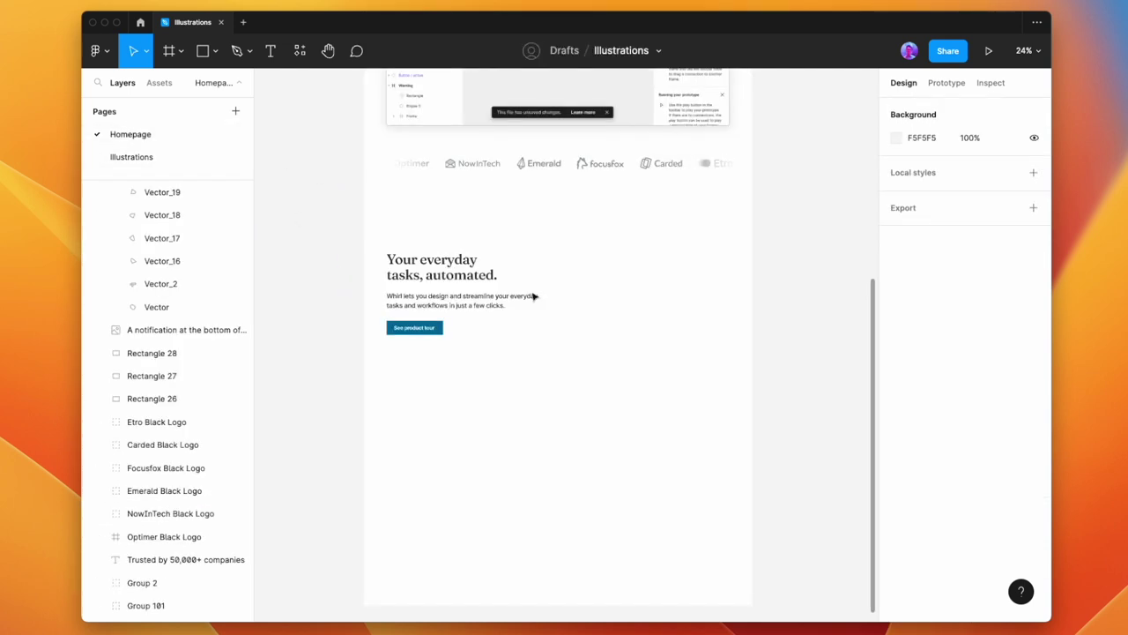
key(ctrl+v)
Place the video conference illustration to the right of the duplicated text block and resize it to about 350 × 344.
drag(568, 348, 656, 301)
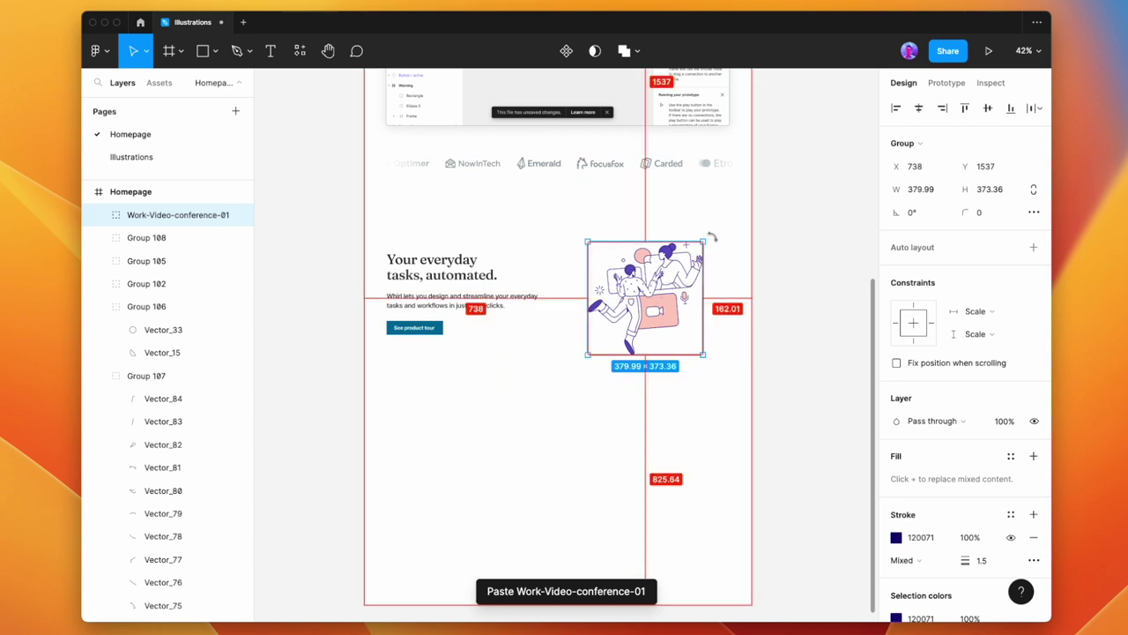
drag(706, 241, 701, 245)
drag(654, 298, 663, 299)
Recolour the video conference illustration's navy outlines to 2D2D2D and its pink areas to light blue CCEFF6.
scroll(919, 391, down, 4)
click(896, 451)
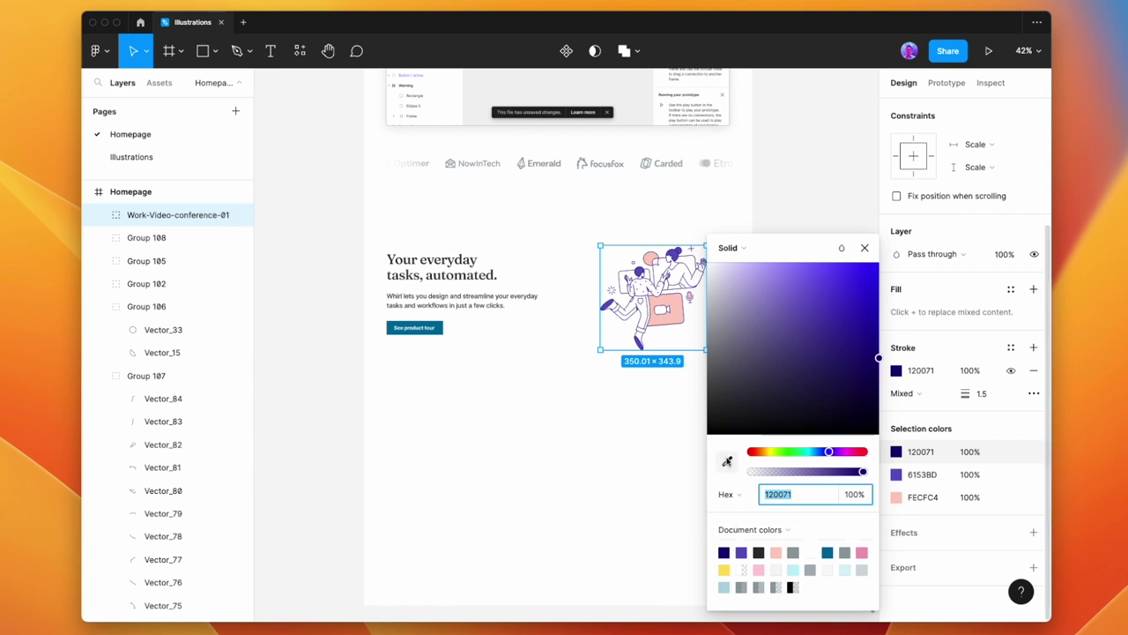
click(760, 553)
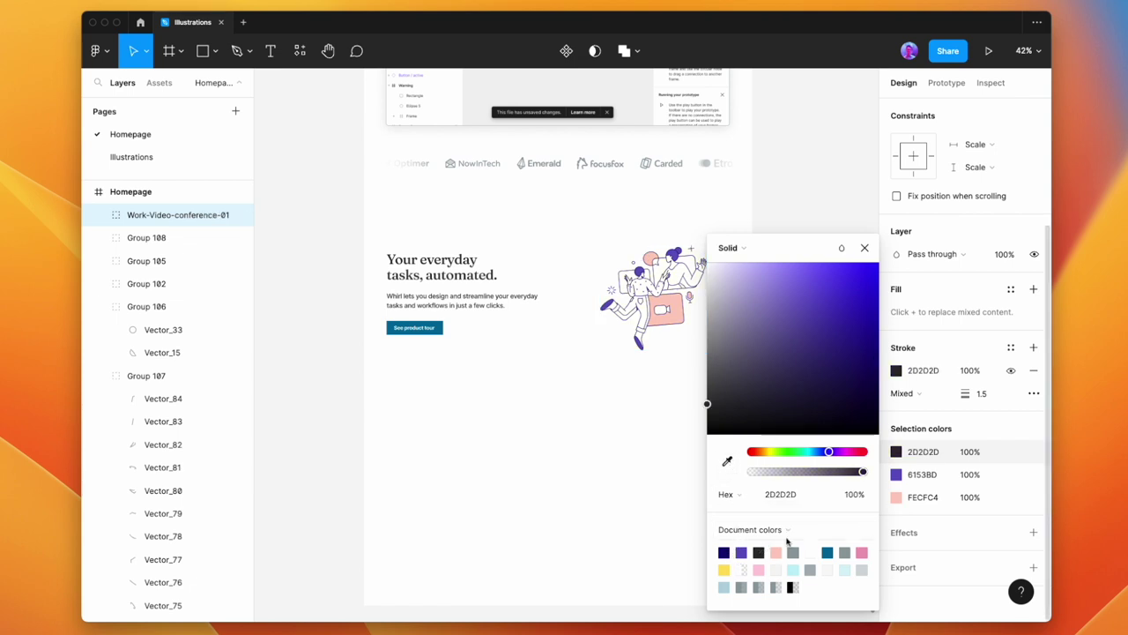
click(895, 497)
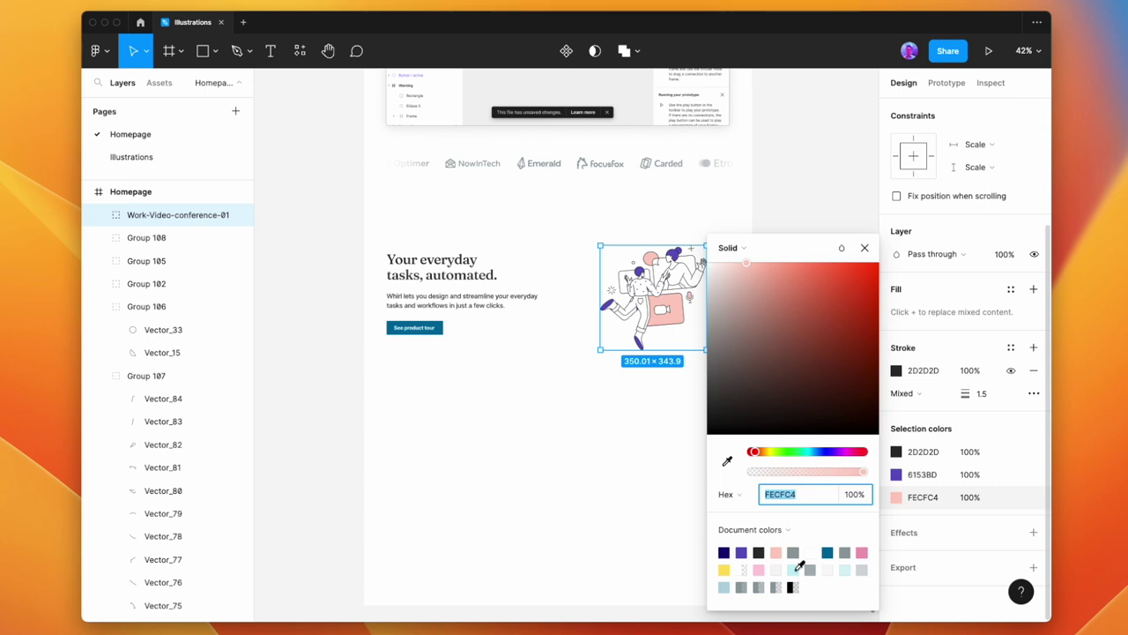
click(794, 570)
click(727, 460)
scroll(447, 158, up, 5)
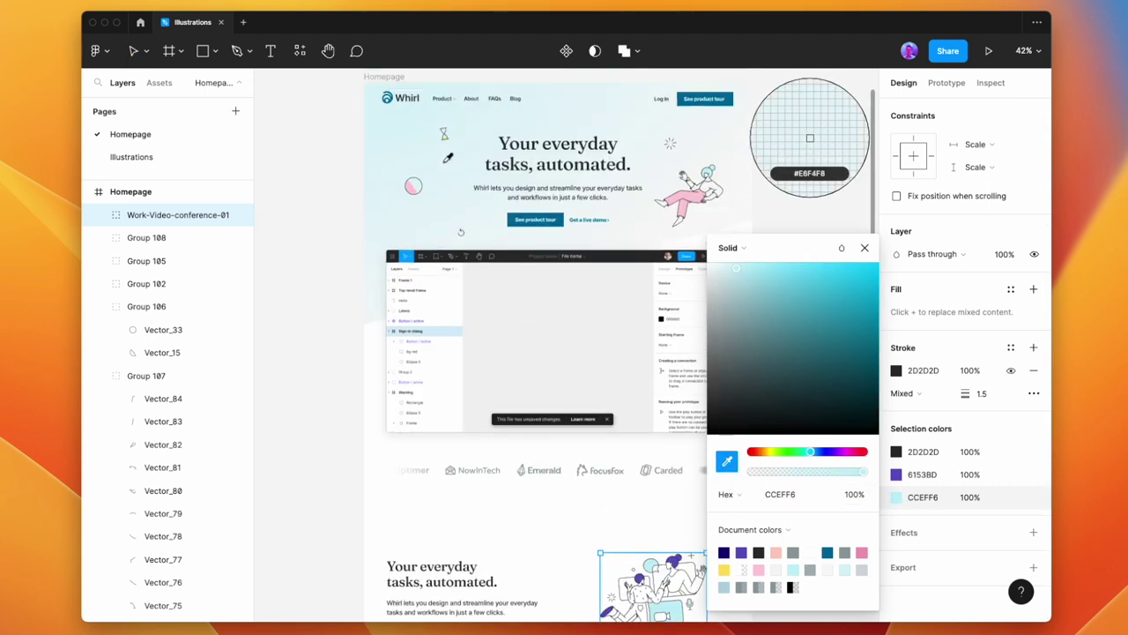
key(Escape)
scroll(520, 287, down, 5)
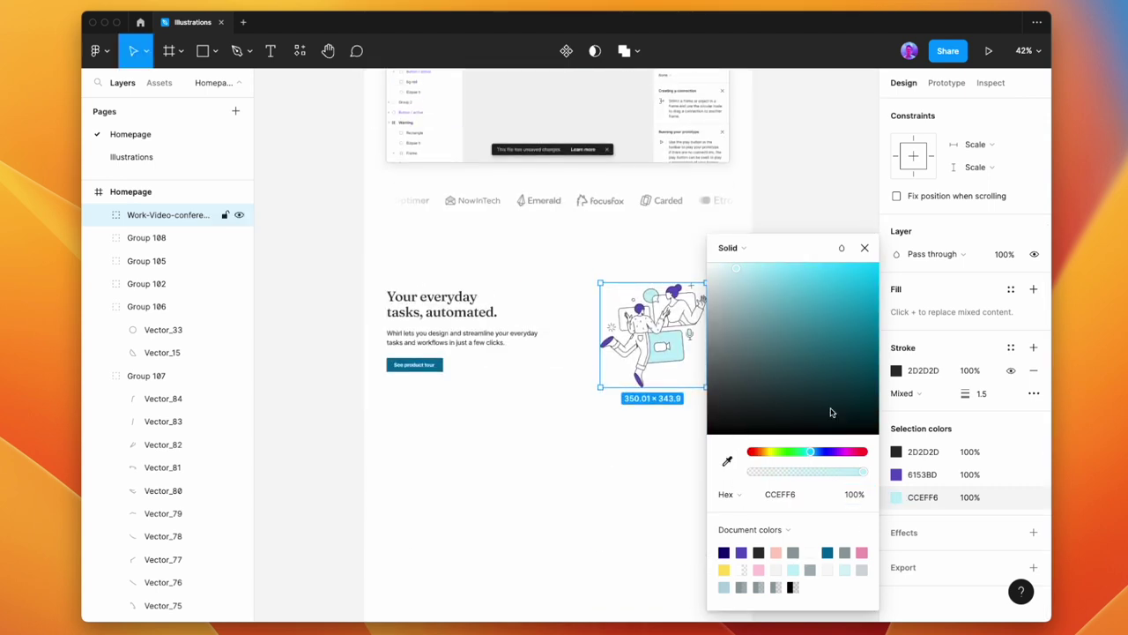
Recolour the video conference illustration's purple 6153BD areas to the brand blue 006B99.
click(1030, 474)
click(827, 550)
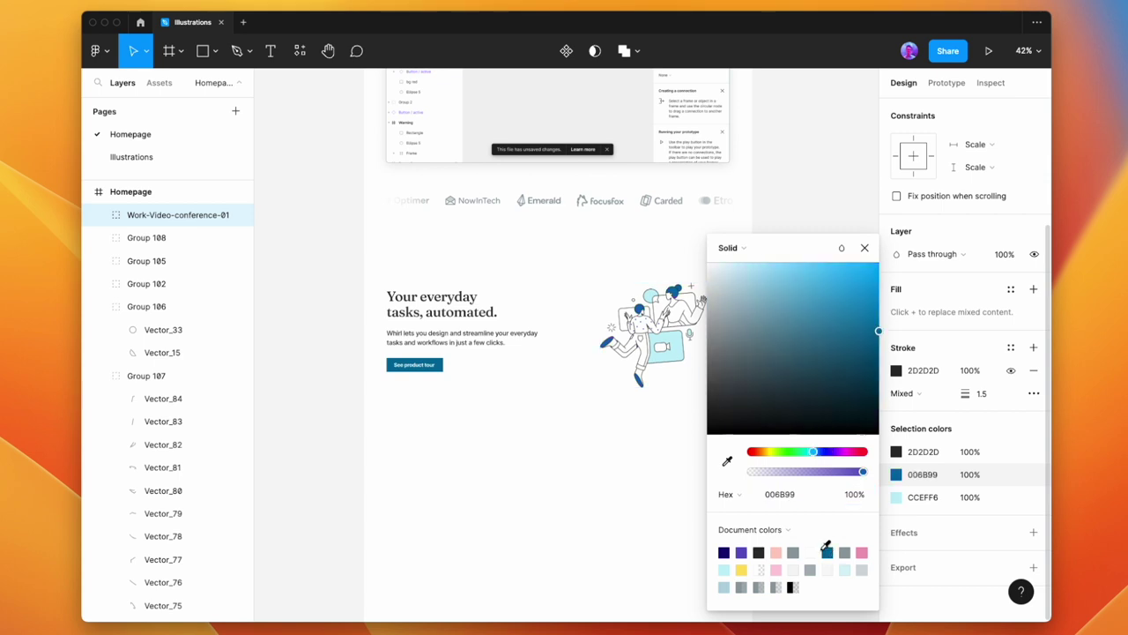
click(637, 478)
Recolour the video-camera card in the video conference illustration to light pink F7CEDC.
scroll(641, 355, up, 5)
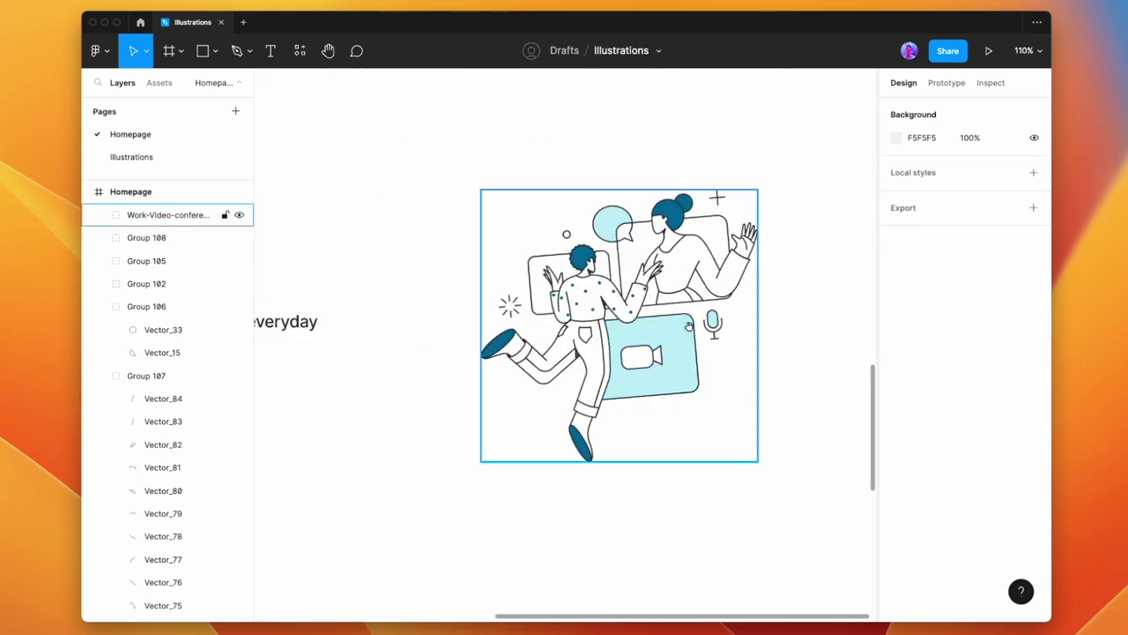
scroll(642, 355, up, 3)
click(625, 346)
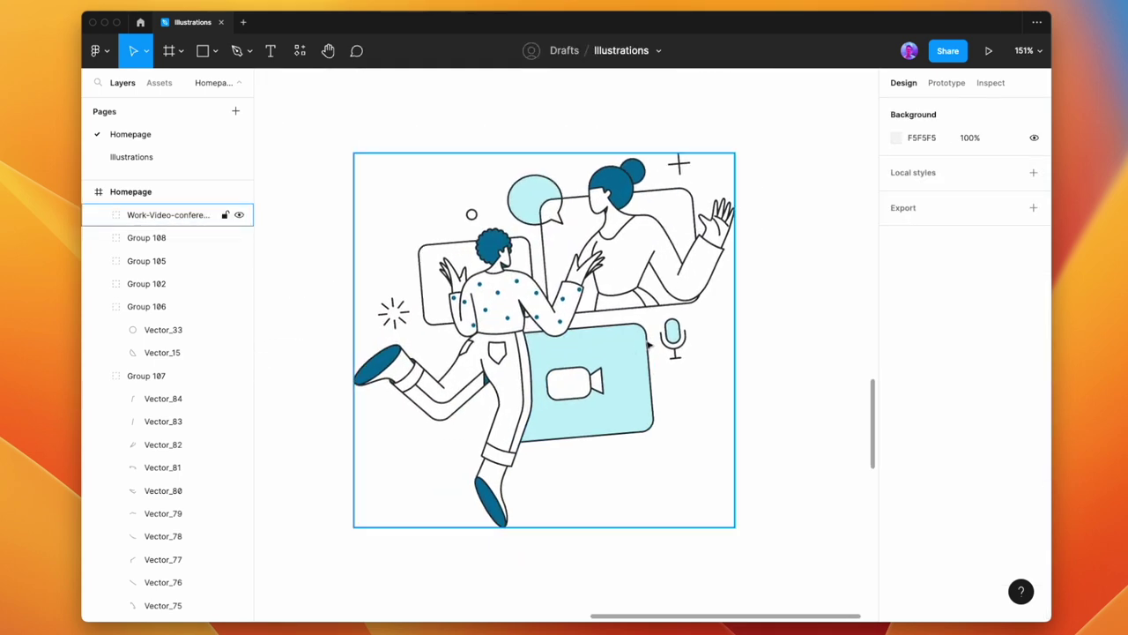
super+click(625, 355)
click(896, 399)
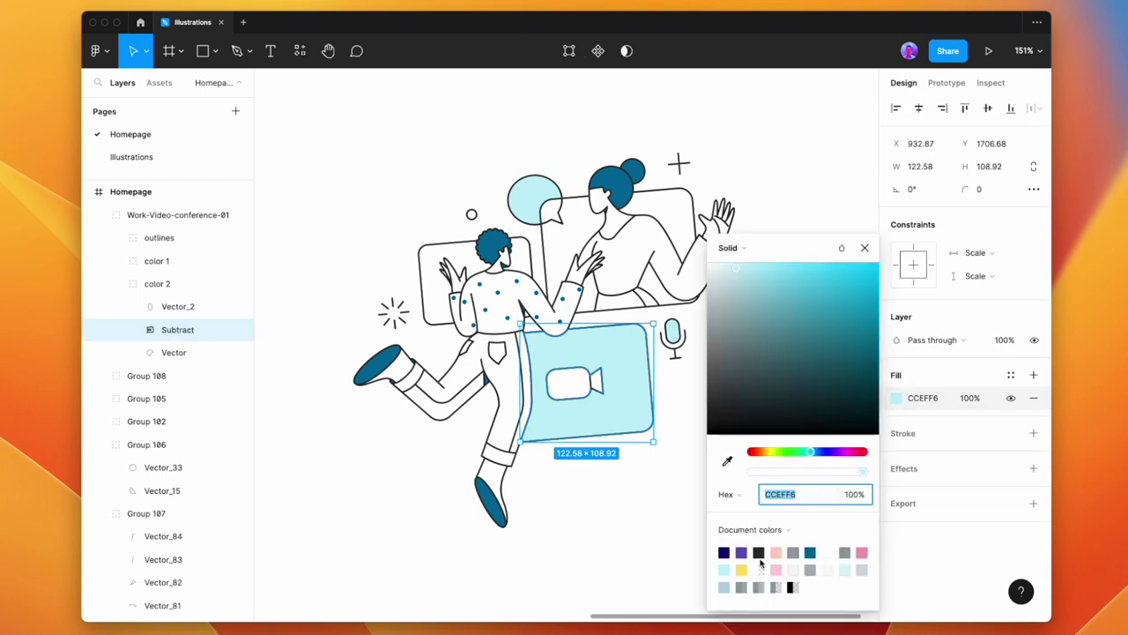
click(740, 570)
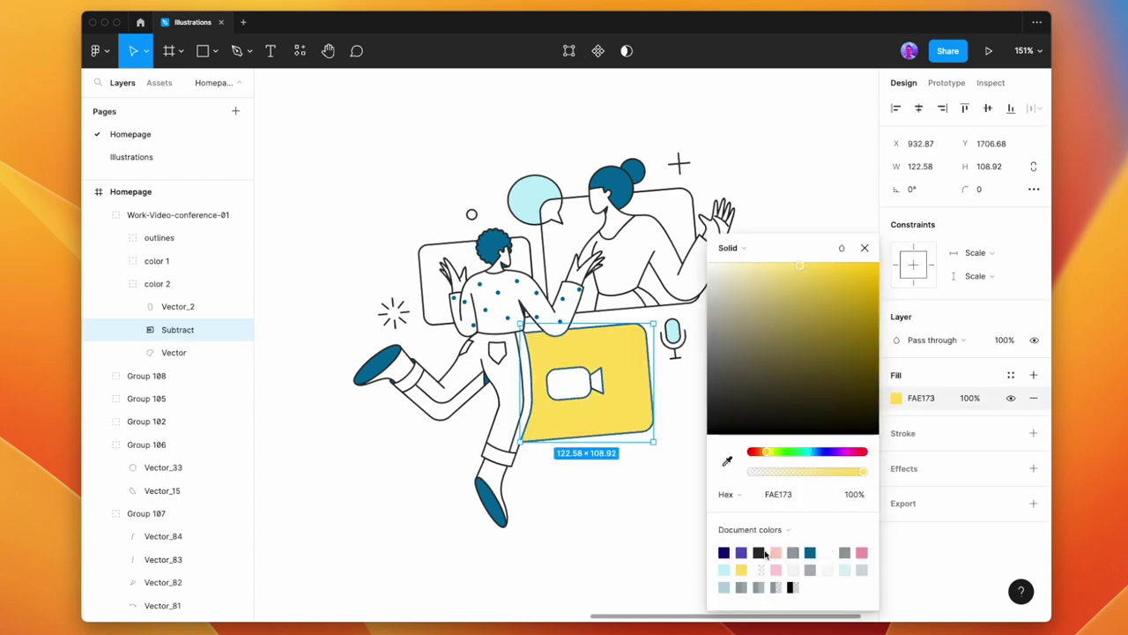
click(776, 552)
click(634, 520)
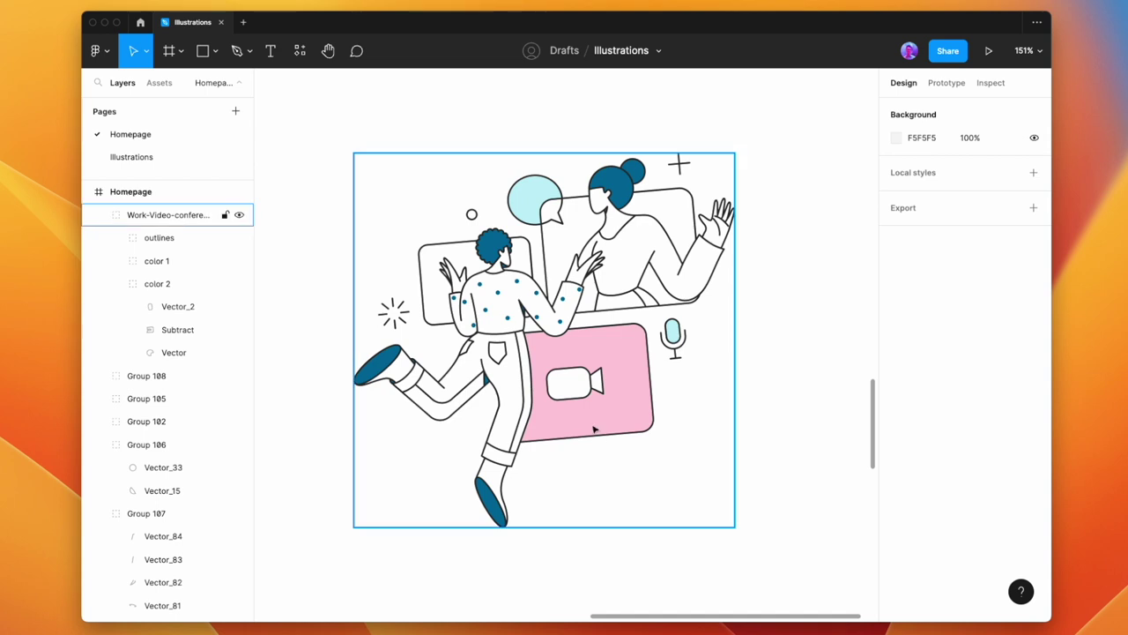
Examine the video conference illustration's colours in the page context and the fill of its video-camera card.
click(622, 394)
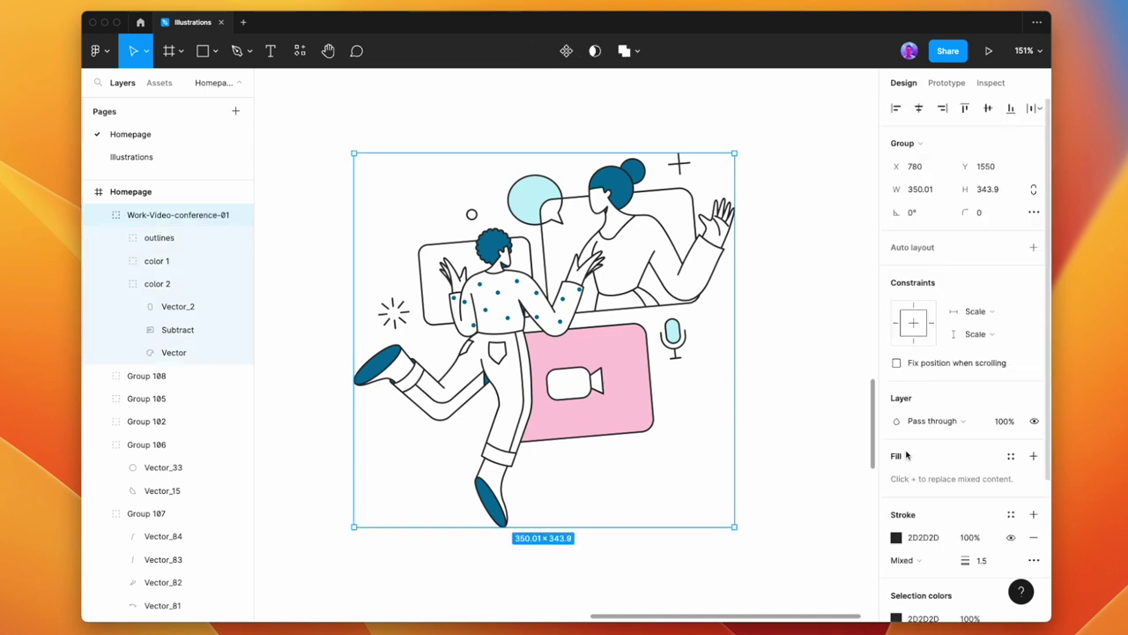
scroll(907, 453, down, 4)
scroll(815, 467, down, 3)
scroll(769, 418, down, 3)
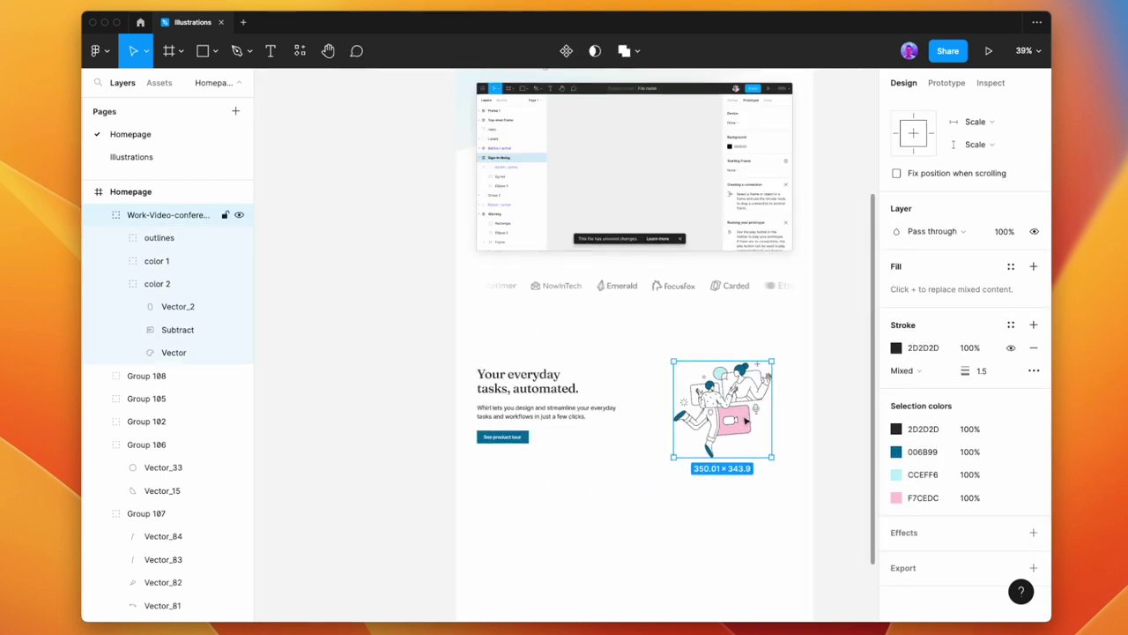
key(shift+2)
click(177, 329)
scroll(777, 398, right, 2)
scroll(777, 398, down, 1)
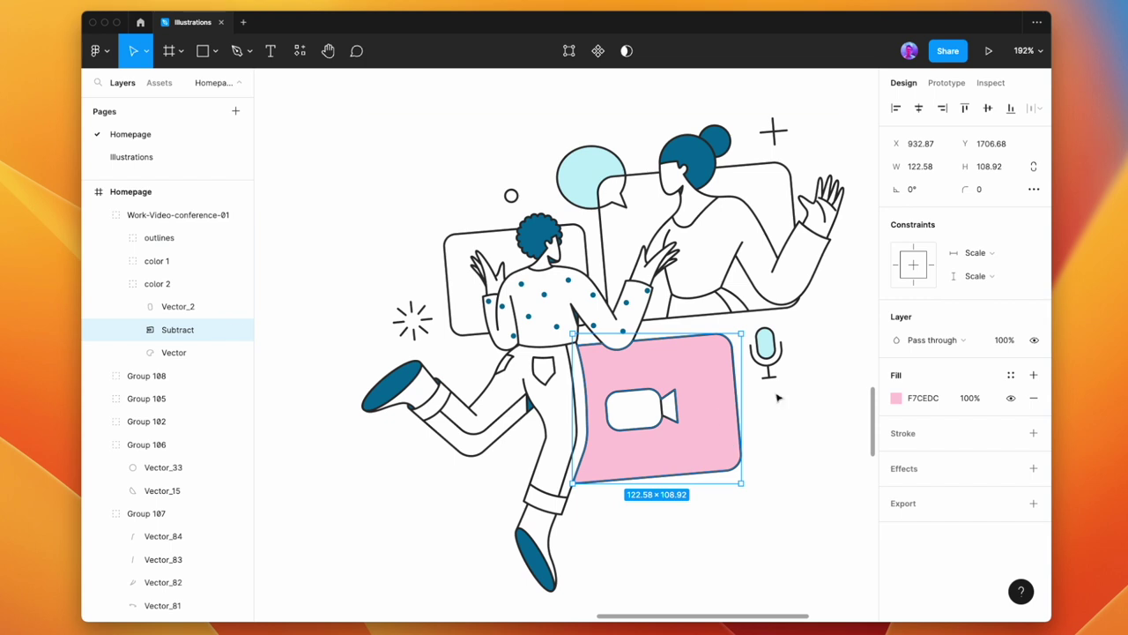
click(893, 398)
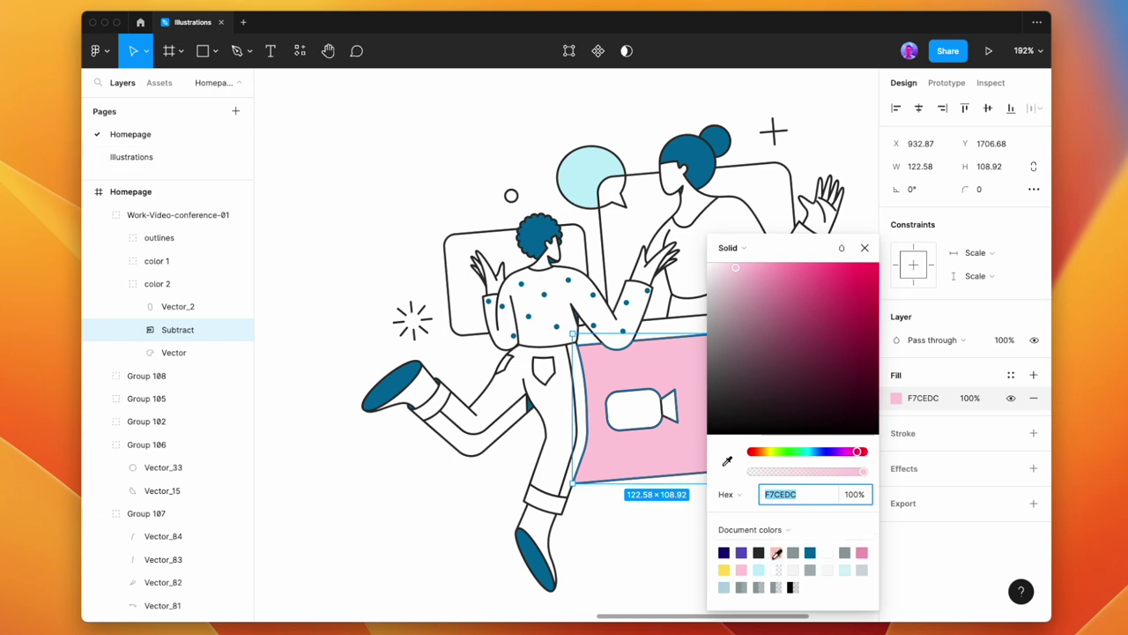
Select all illustrations on the Illustrations page and recolour their navy 120071 outlines to 2D2D2D.
click(213, 159)
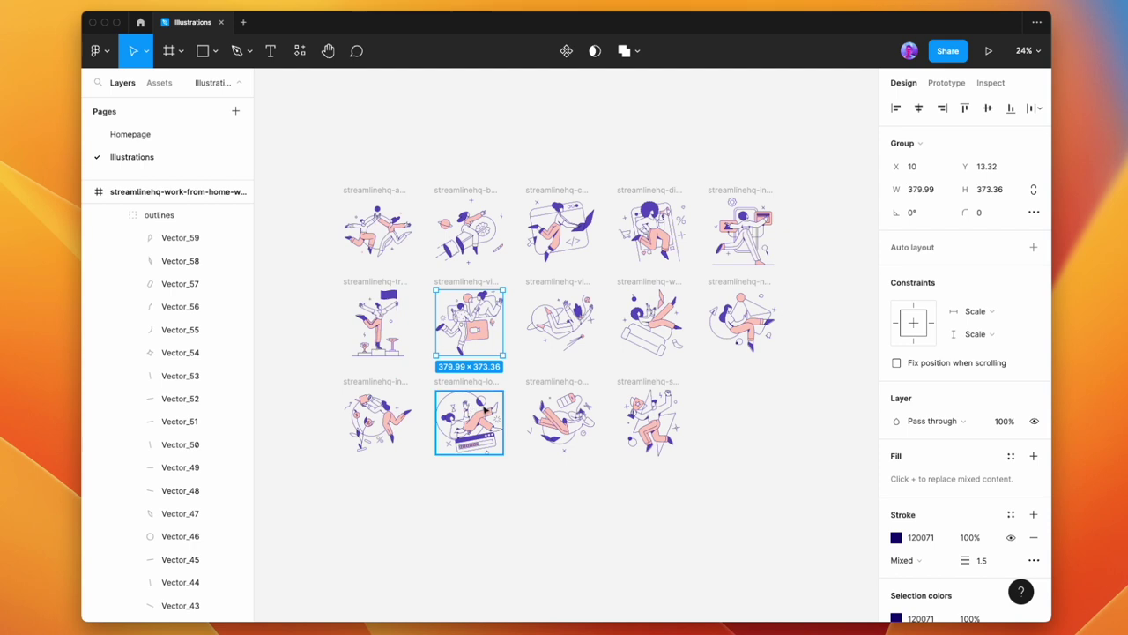
click(837, 499)
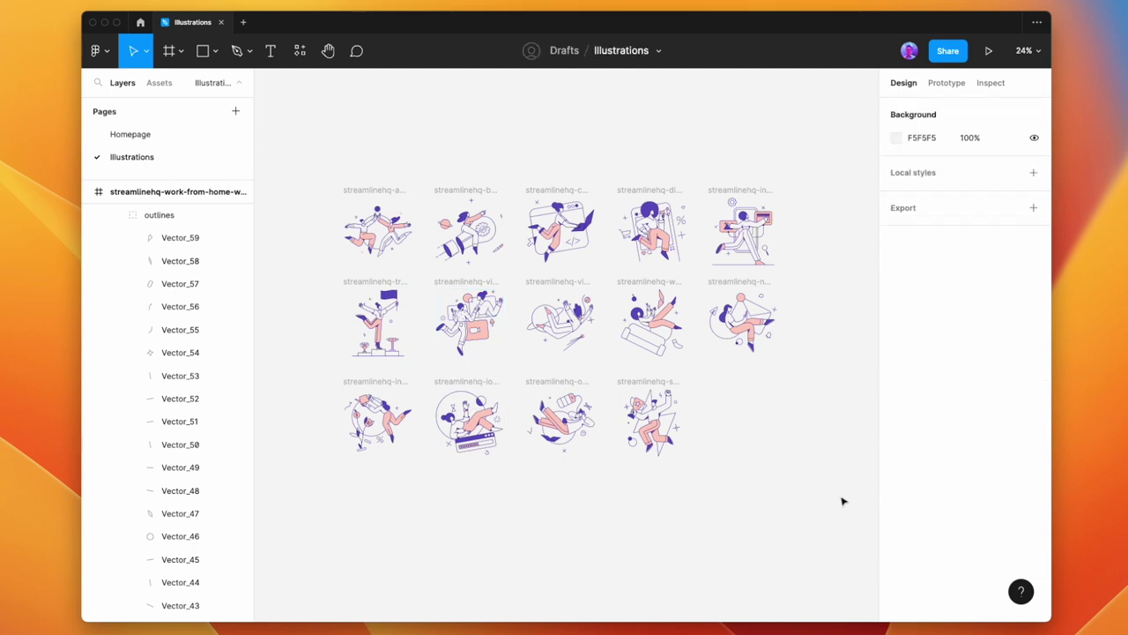
key(super+a)
key(super+s)
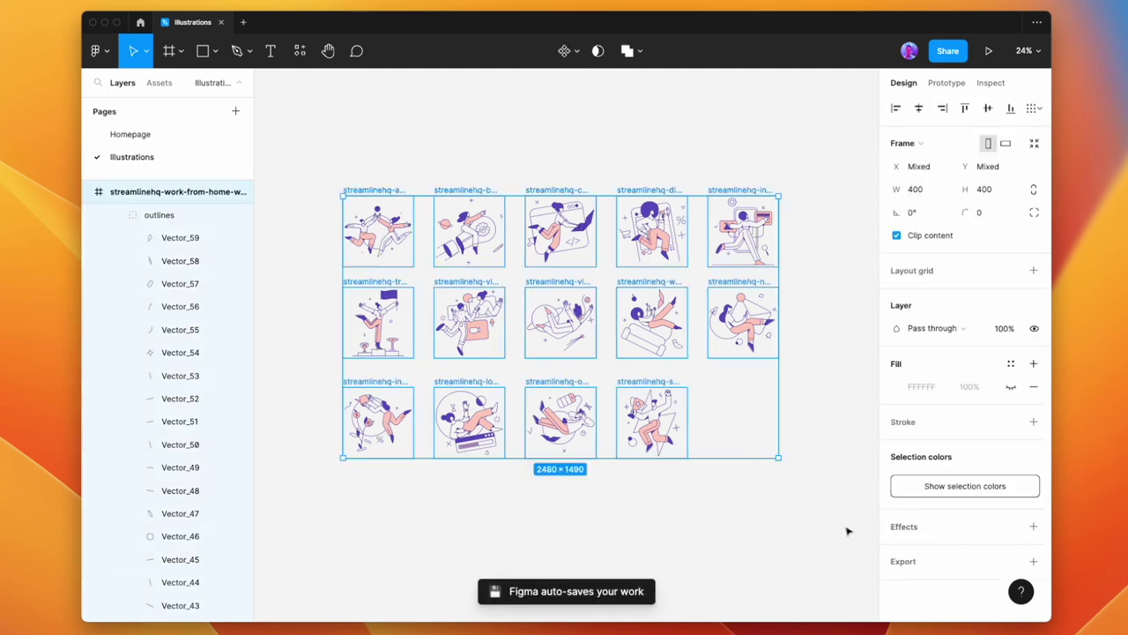
click(899, 485)
scroll(903, 472, down, 1)
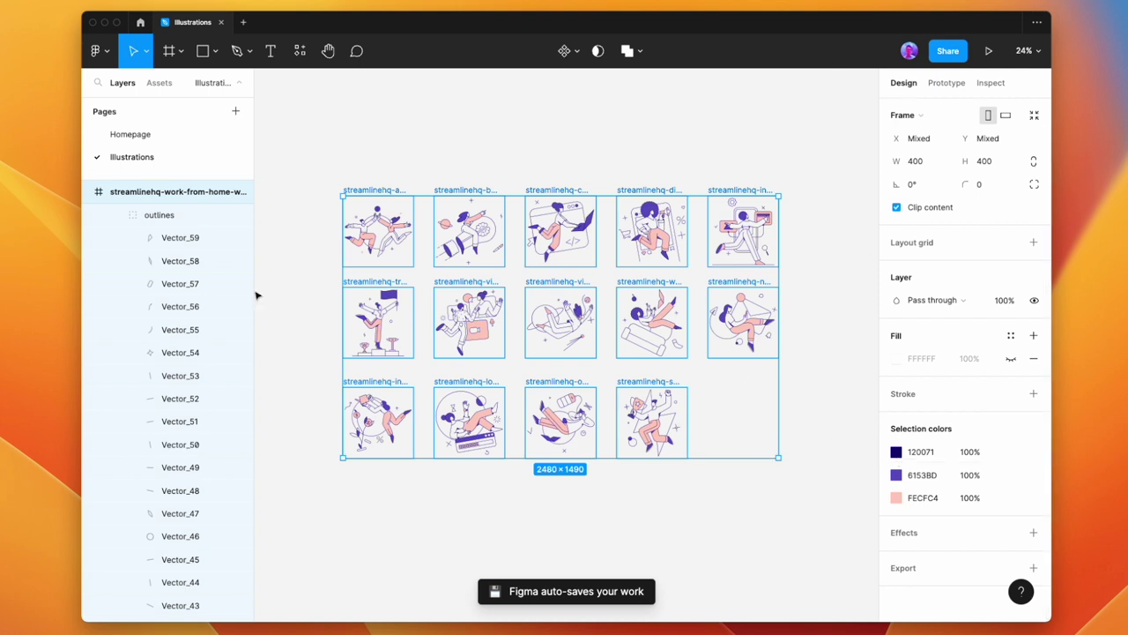
click(897, 452)
click(762, 550)
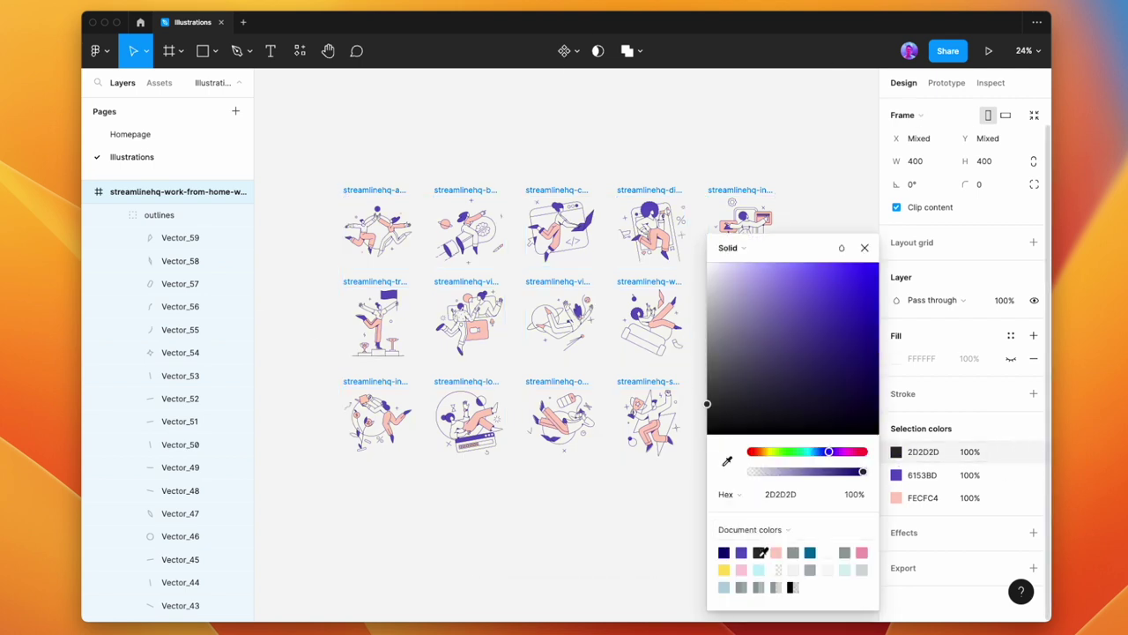
Recolour the purple 6153BD areas of all illustrations to 006B99 and the salmon FECFC4 areas to the light pink document colour.
click(896, 475)
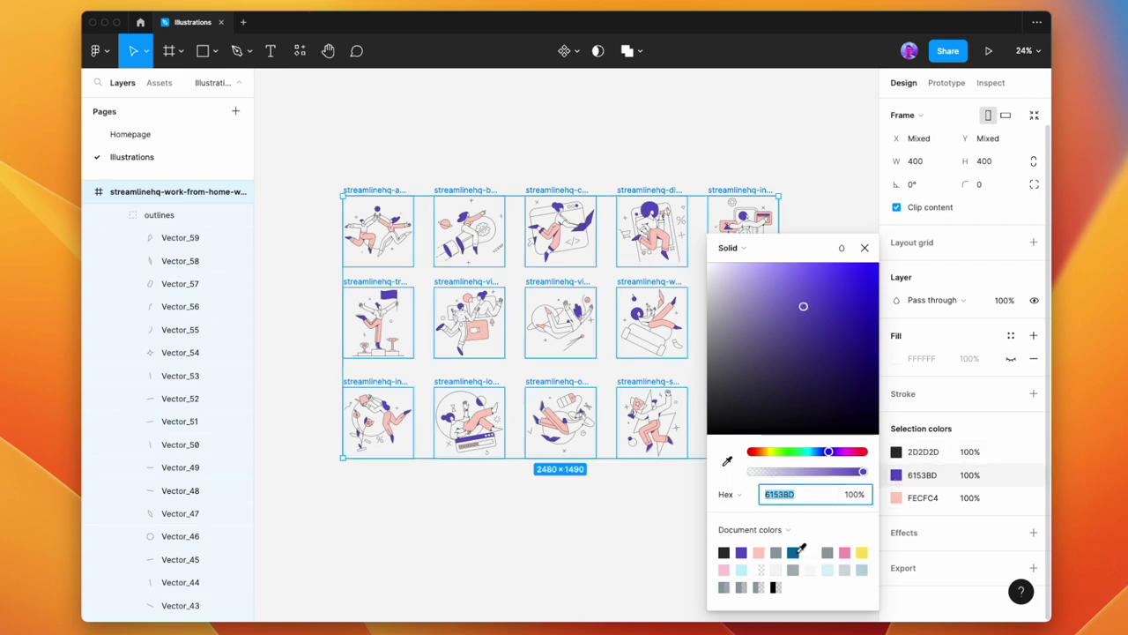
click(793, 551)
click(896, 497)
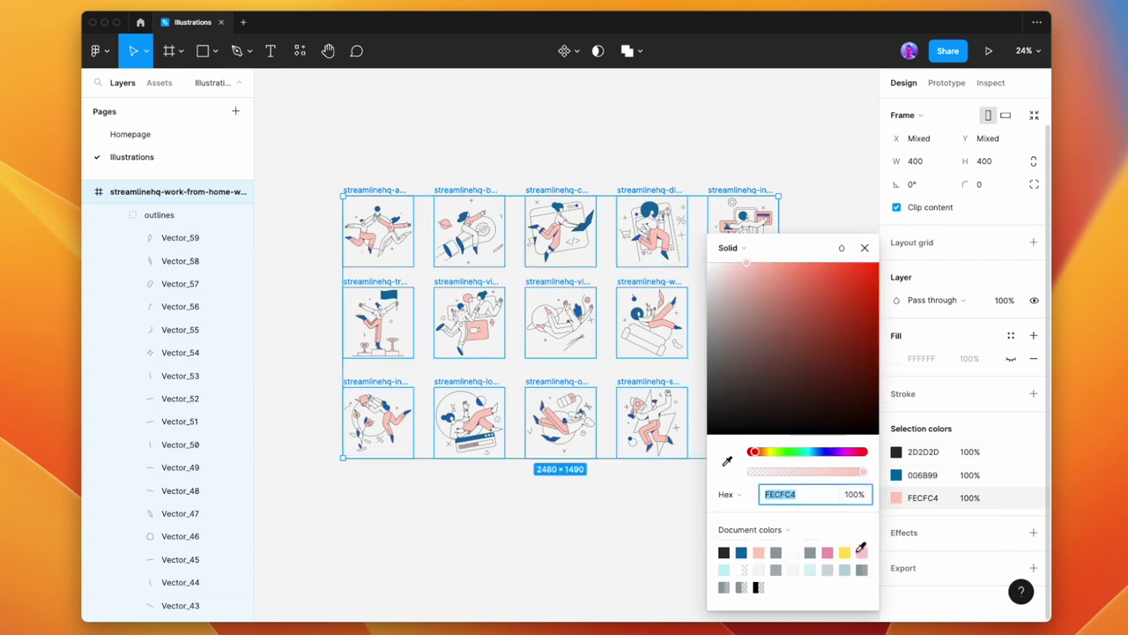
click(861, 552)
click(633, 545)
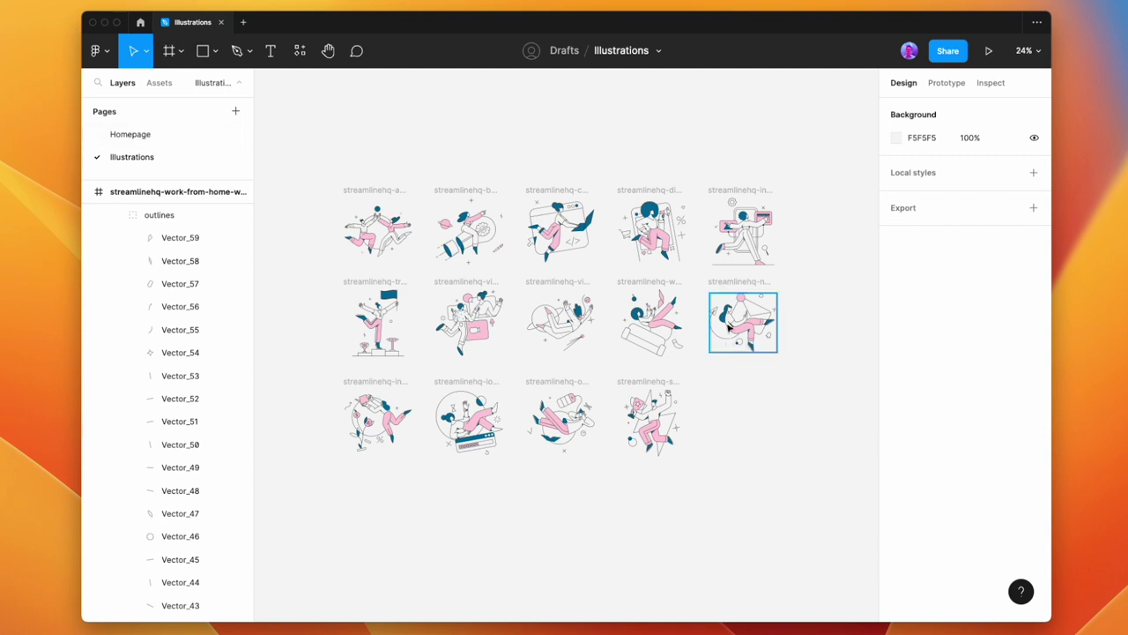
On the Homepage page, recolour both shoe soles of the video conference illustration to the yellow document colour.
click(163, 134)
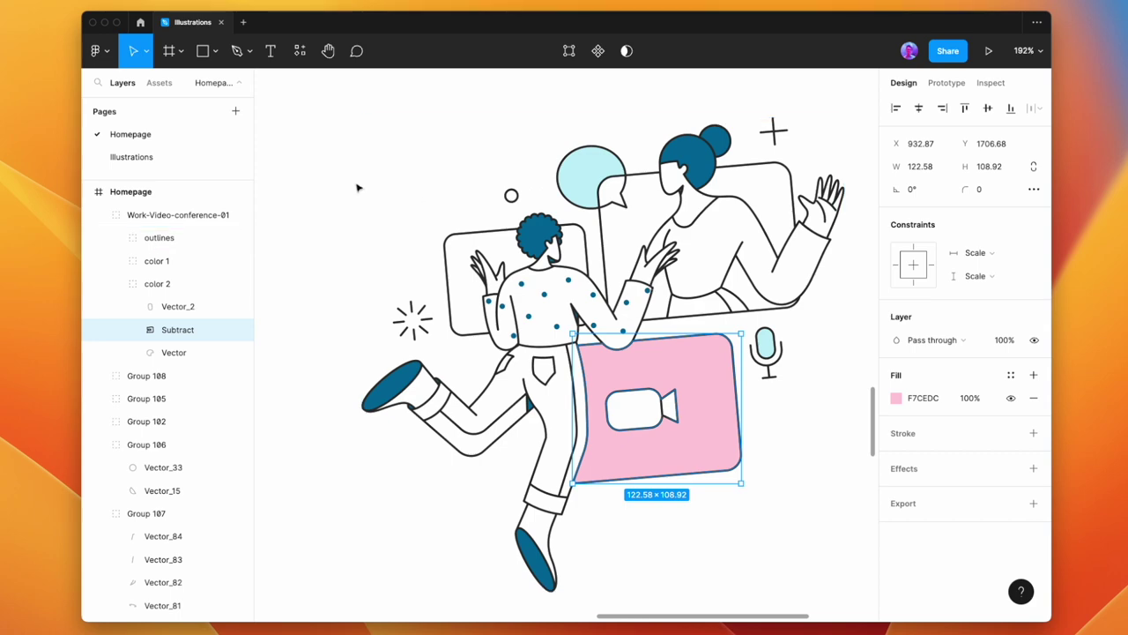
click(335, 231)
scroll(699, 297, down, 10)
scroll(699, 297, left, 5)
drag(699, 297, 644, 301)
scroll(696, 305, right, 1)
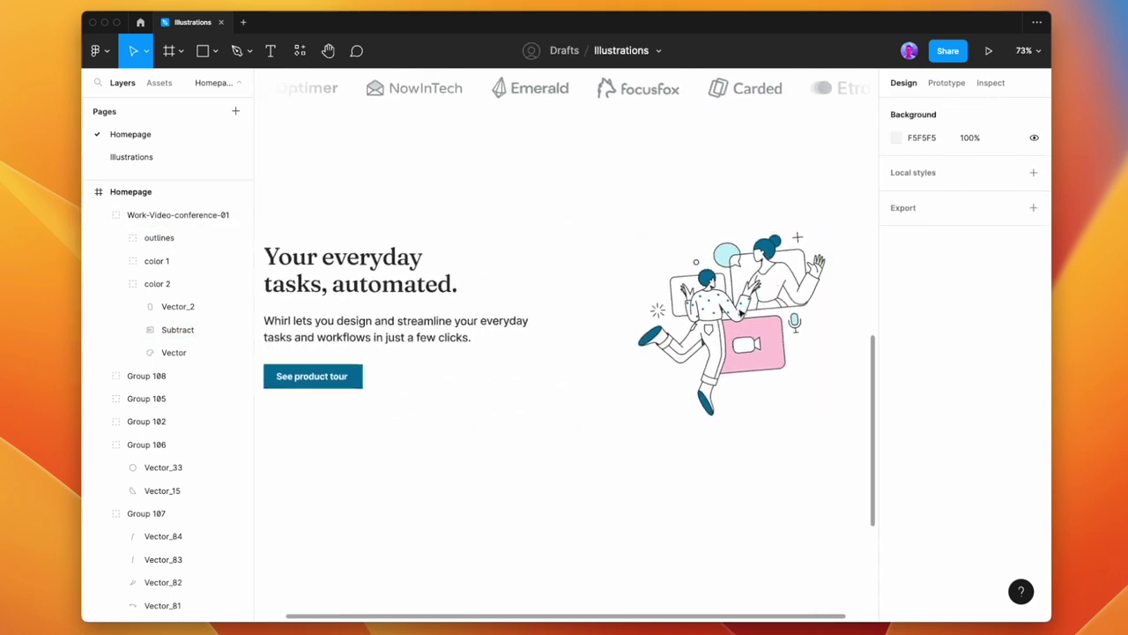
scroll(739, 307, up, 10)
click(461, 389)
scroll(461, 388, down, 5)
scroll(461, 388, down, 1)
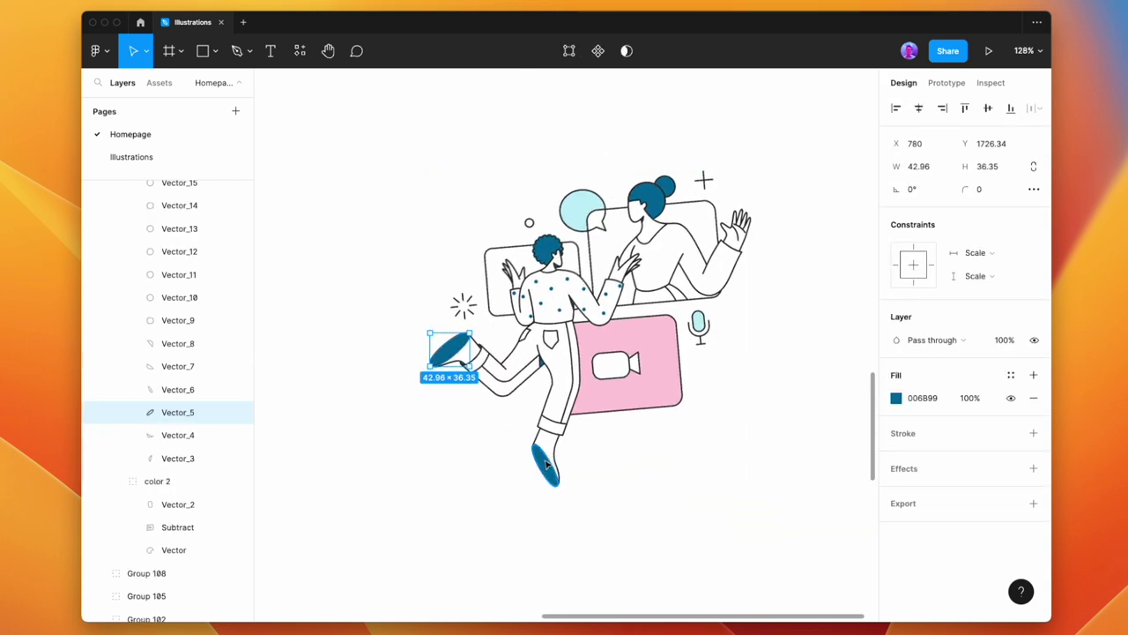
shift+click(545, 465)
click(896, 399)
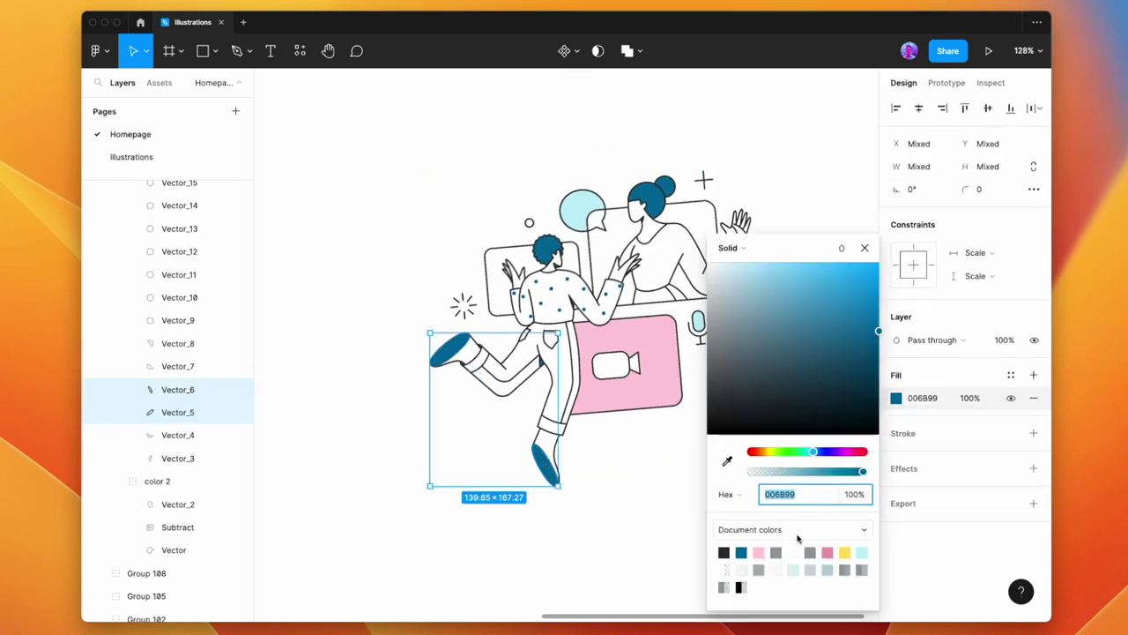
click(850, 553)
click(591, 532)
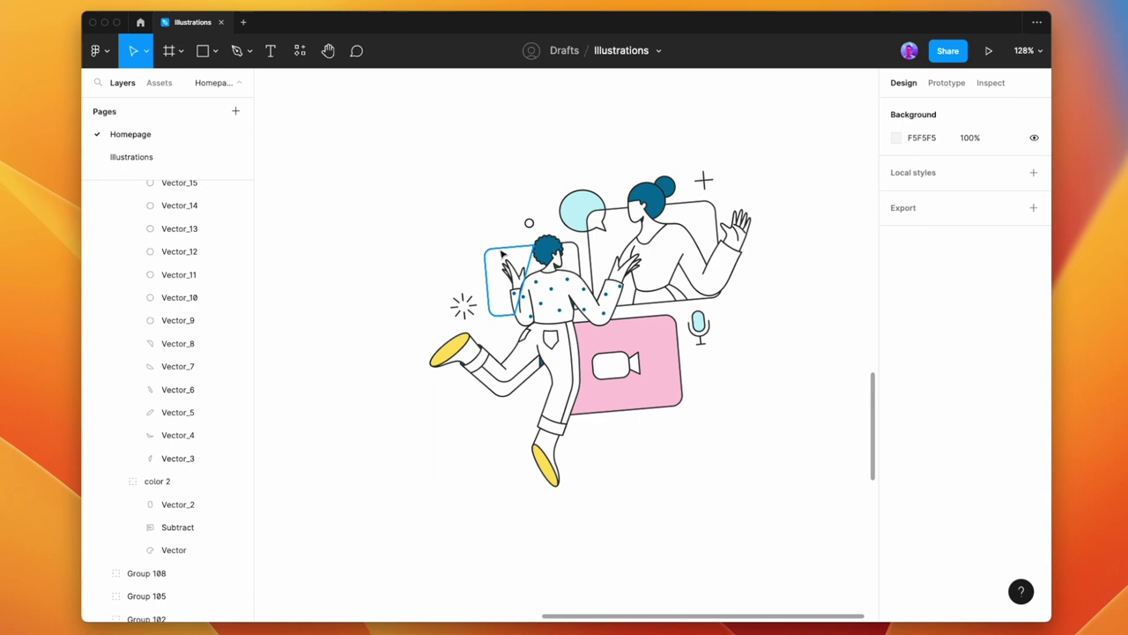
Draw a rectangle about 354 × 360 over the video conference illustration and send it to the back.
scroll(423, 297, down, 4)
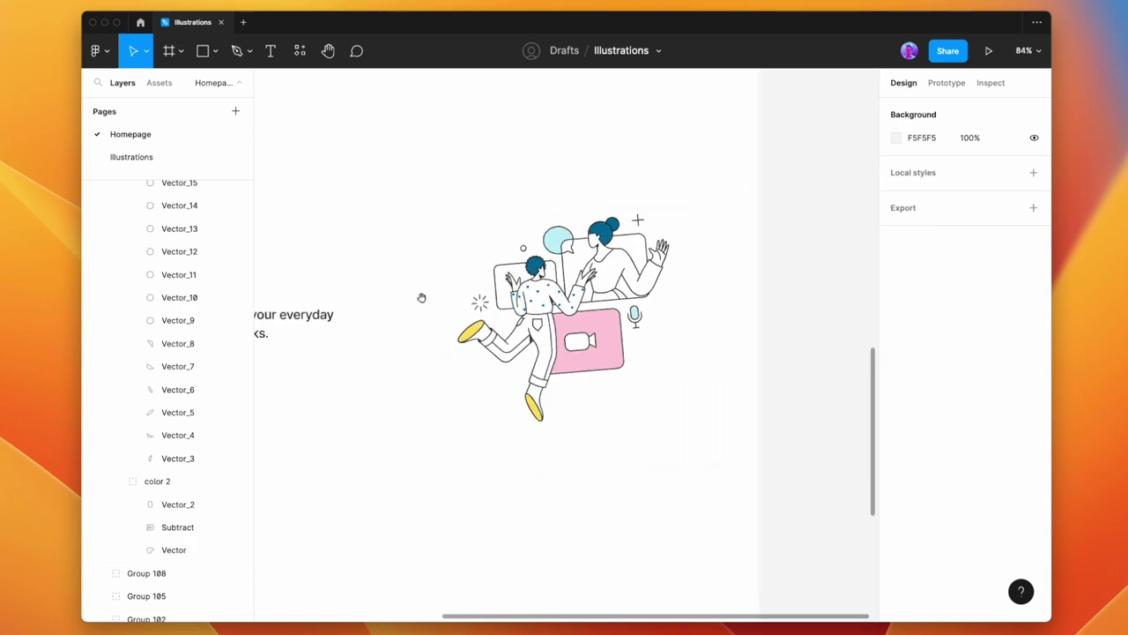
scroll(570, 324, left, 4)
scroll(570, 324, down, 3)
scroll(581, 309, up, 5)
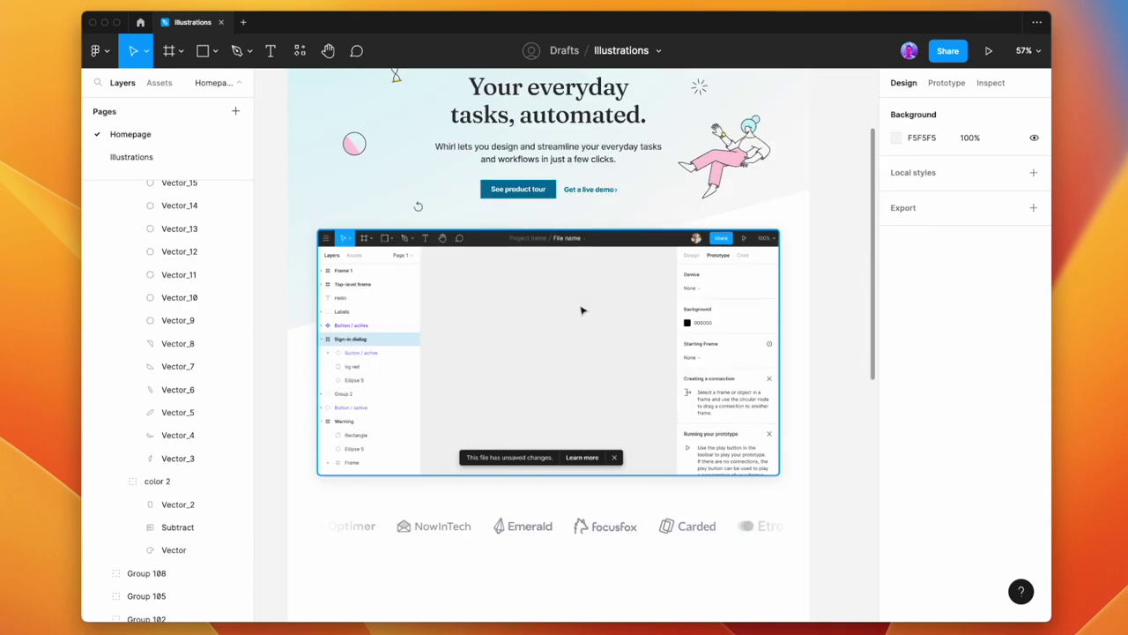
scroll(581, 309, down, 4)
scroll(582, 309, up, 5)
scroll(582, 309, down, 6)
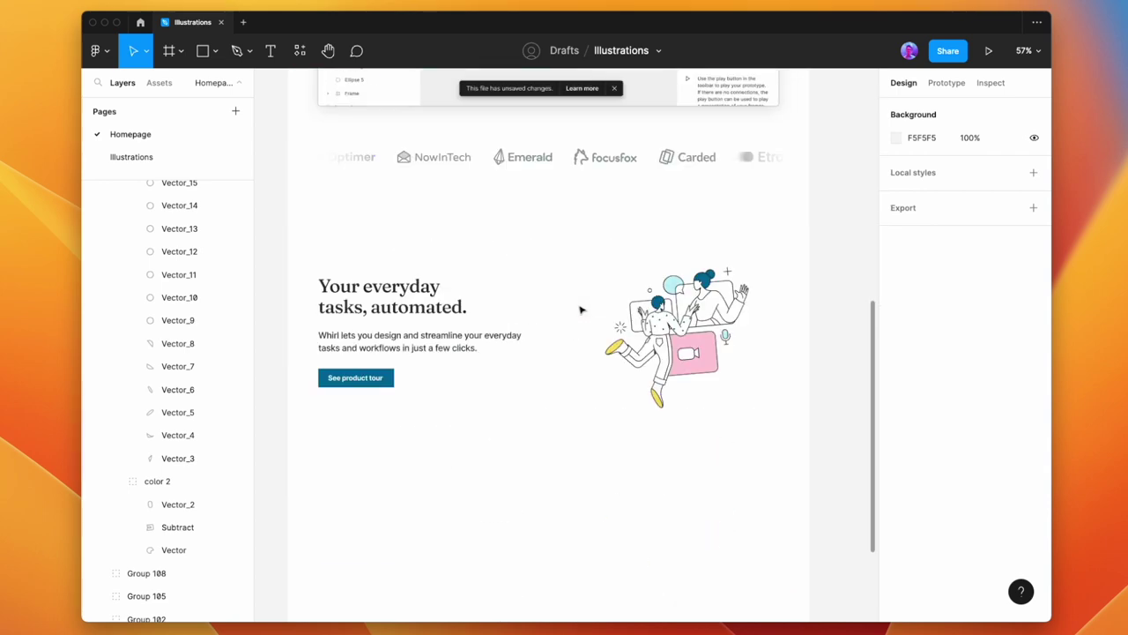
key(r)
drag(622, 252, 765, 399)
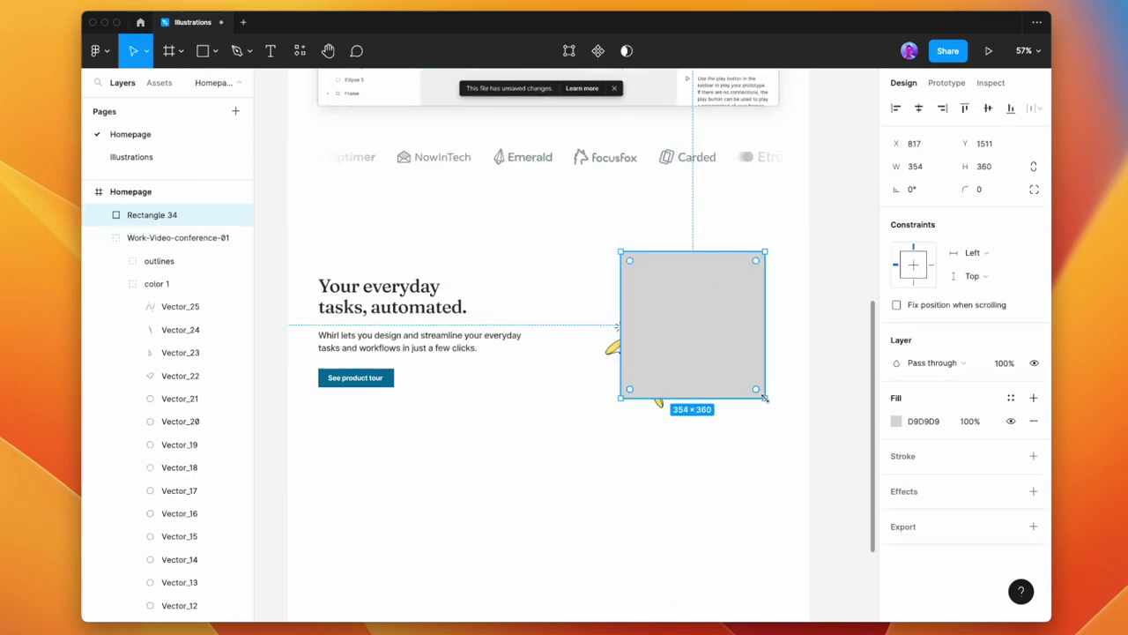
key(alt+super+bracketleft)
Copy the radial gradient fill of the hero background Rectangle 6 onto the new rectangle and remove its grey D9D9D9 fill.
scroll(696, 274, up, 5)
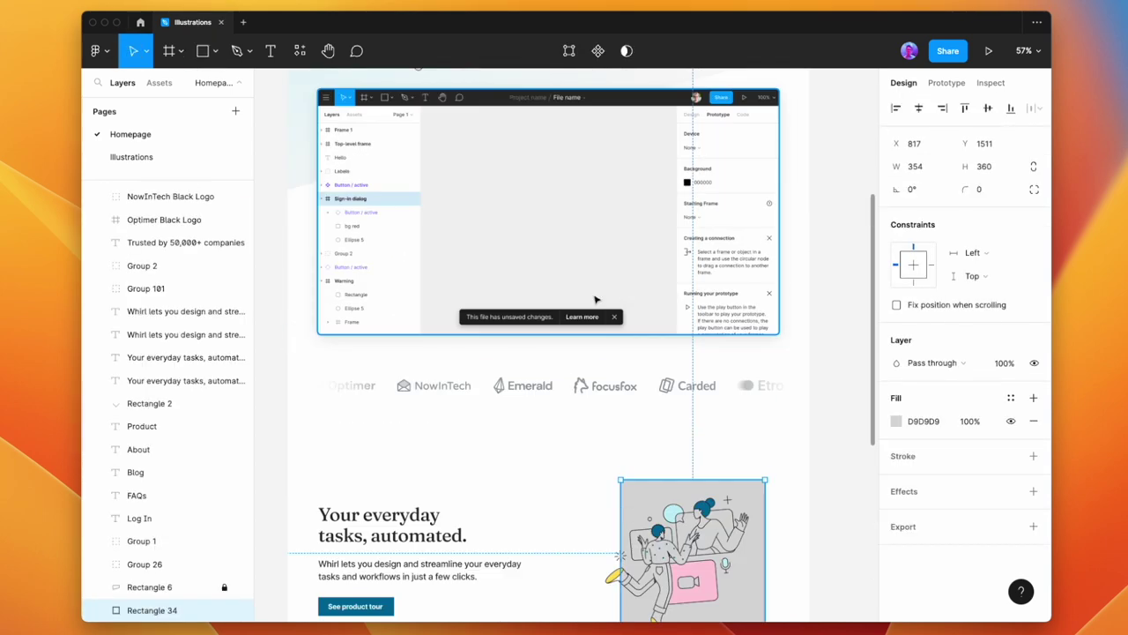
scroll(586, 226, down, 8)
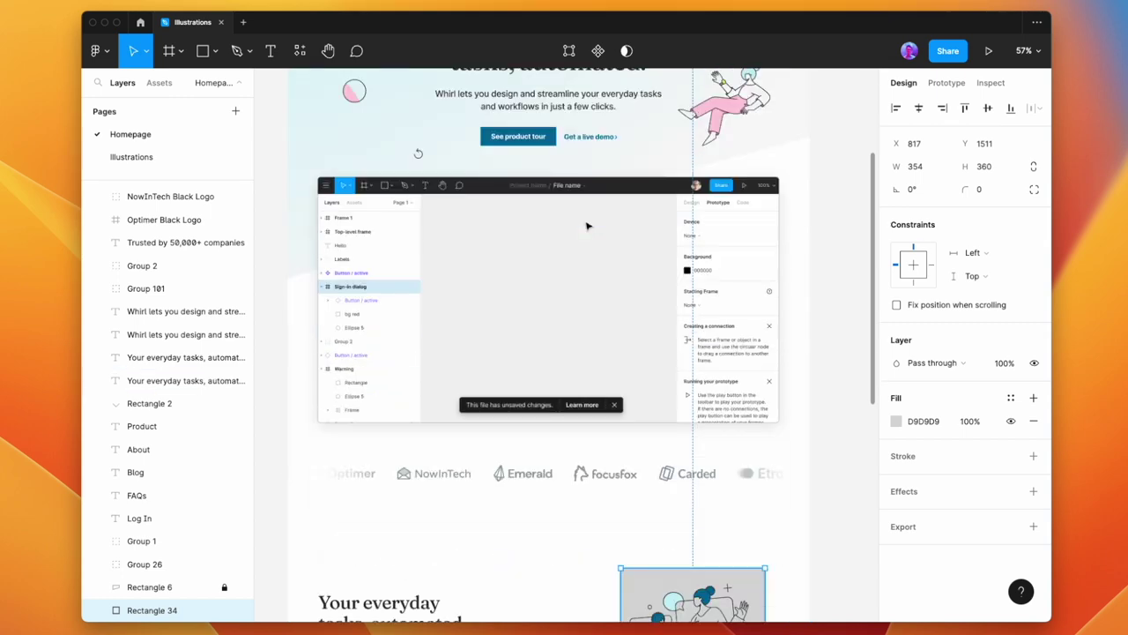
scroll(584, 227, up, 5)
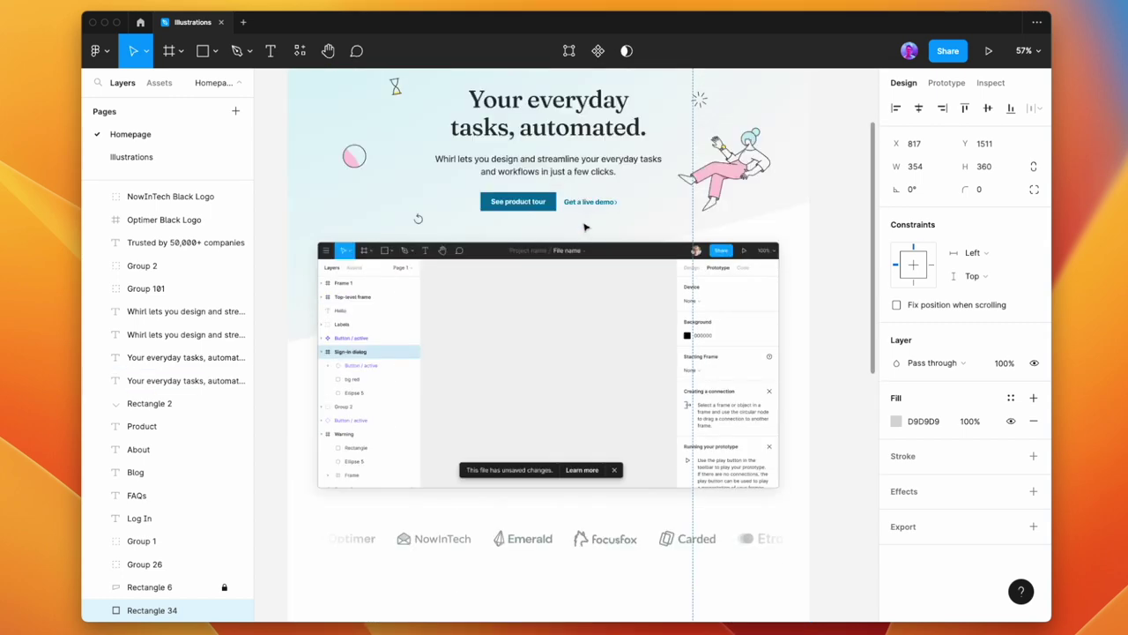
click(174, 586)
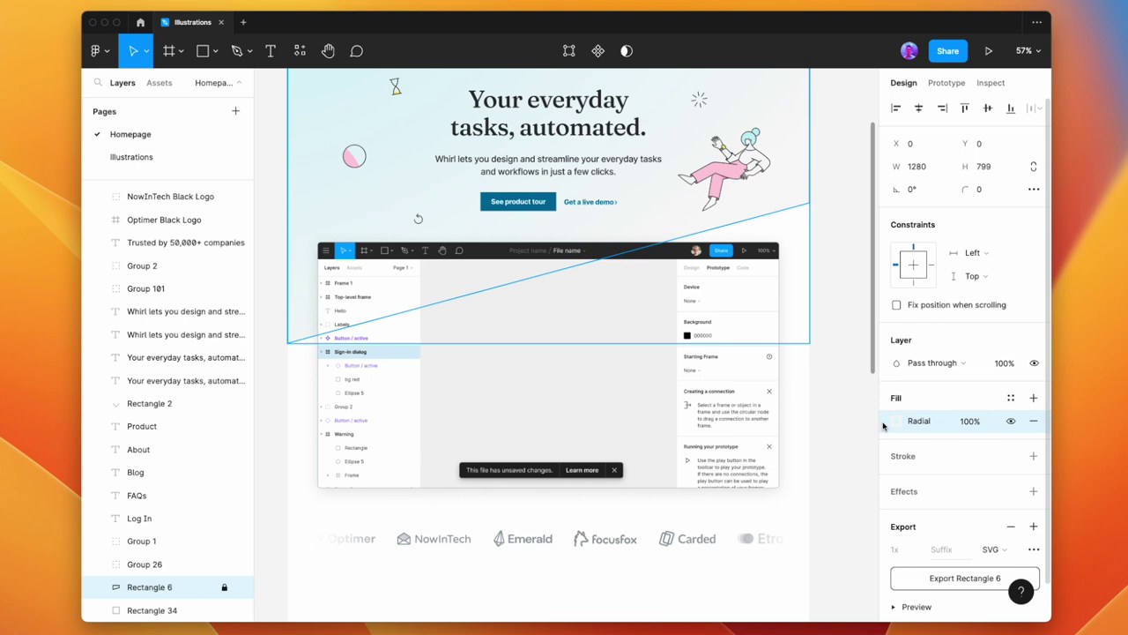
scroll(736, 401, down, 3)
click(666, 359)
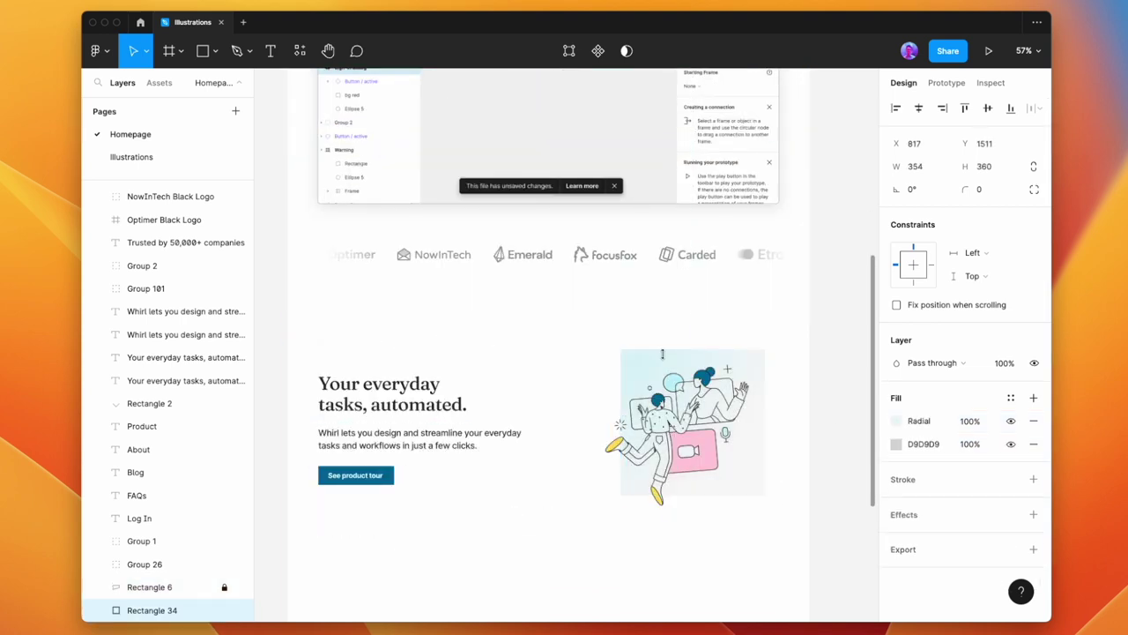
click(1035, 445)
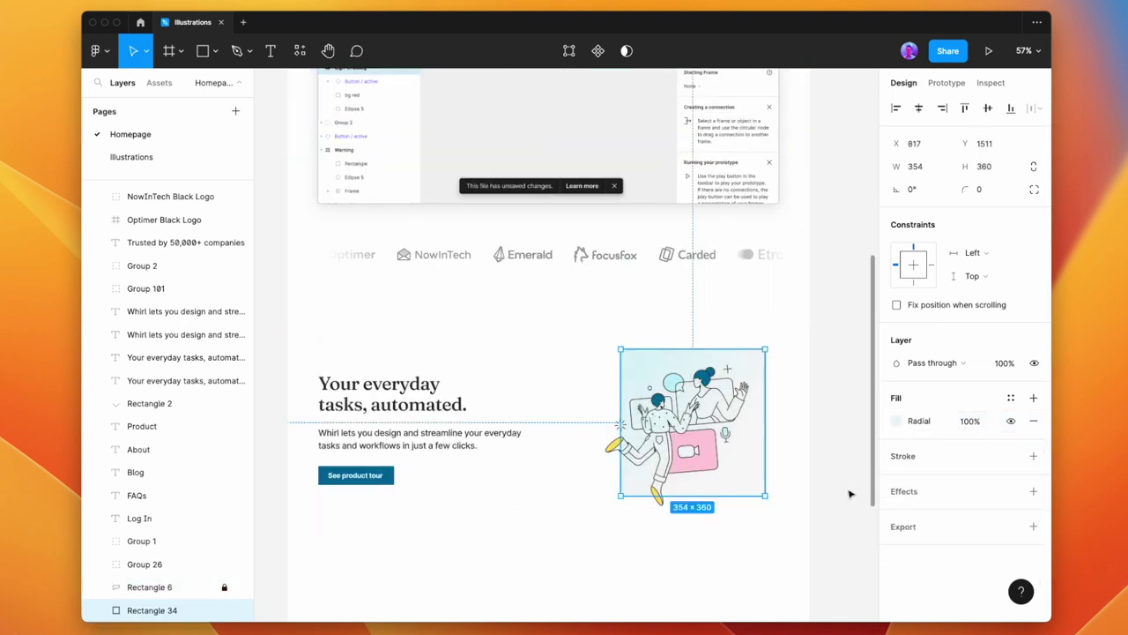
Adjust the edges of the gradient rectangle behind the illustration to about 373 × 356, with its corner at X 730, Y 1515.
click(787, 521)
scroll(797, 476, down, 2)
scroll(809, 450, up, 3)
click(779, 419)
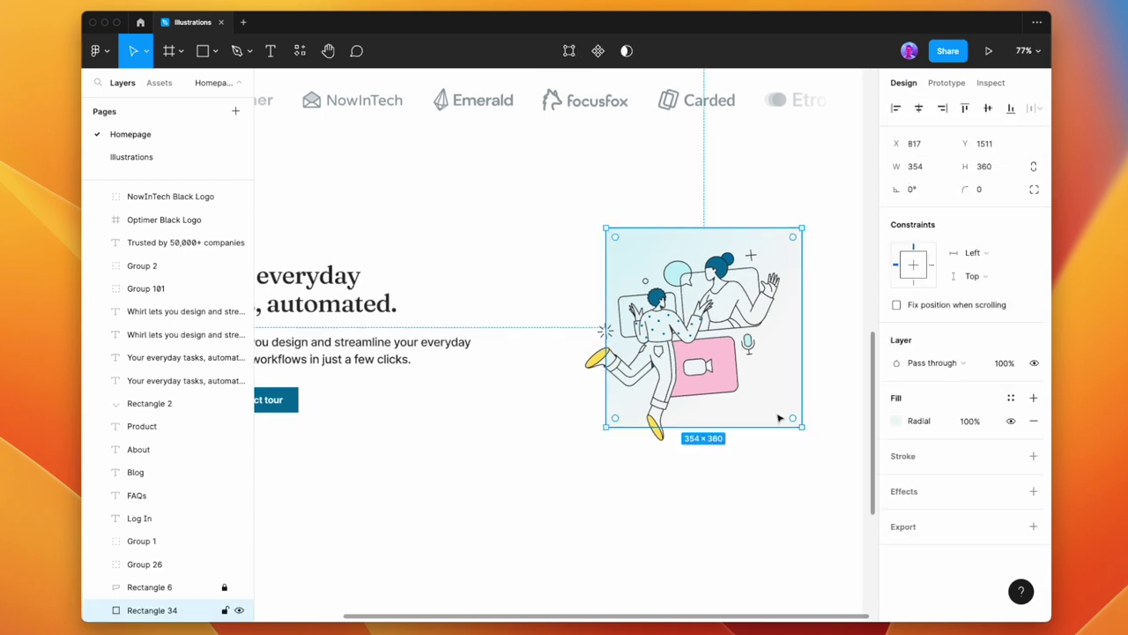
drag(804, 353, 817, 351)
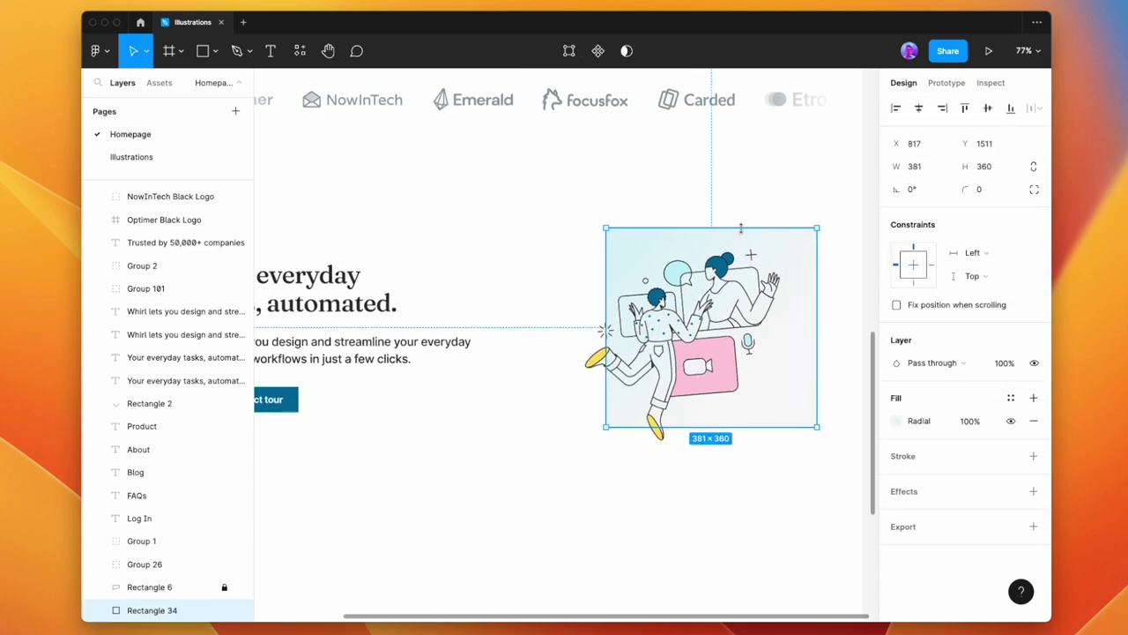
click(769, 205)
drag(799, 292, 746, 292)
drag(554, 293, 559, 291)
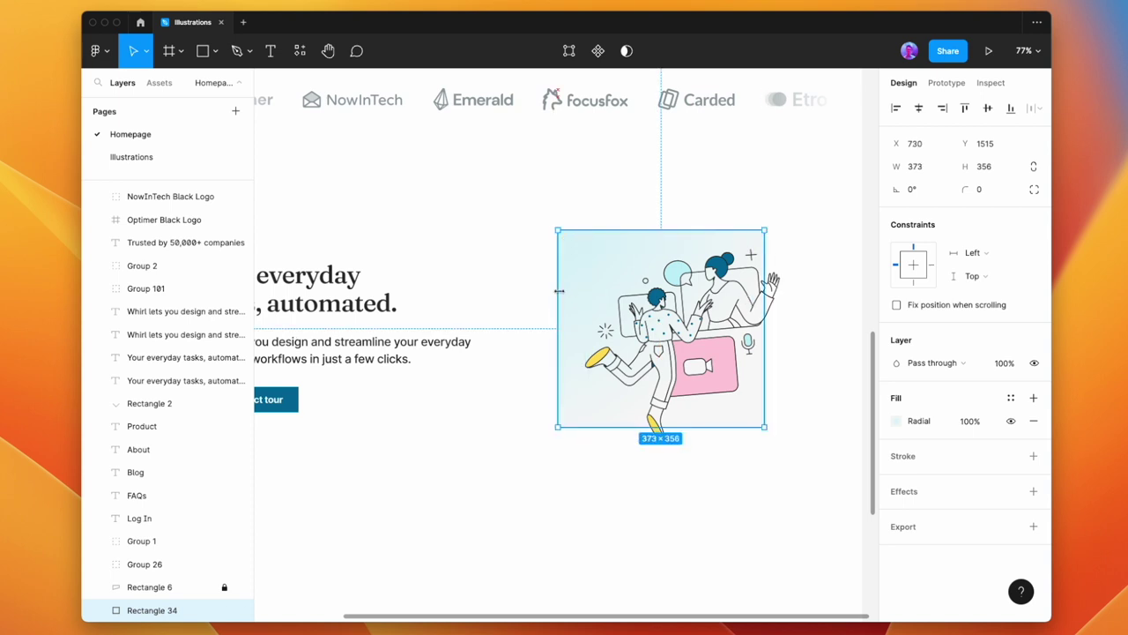
Resize the gradient rectangle behind the video conference illustration to about 373 × 330, with its corner at X 739, Y 1531.
drag(570, 230, 570, 245)
click(594, 202)
drag(594, 202, 612, 179)
drag(645, 223, 650, 221)
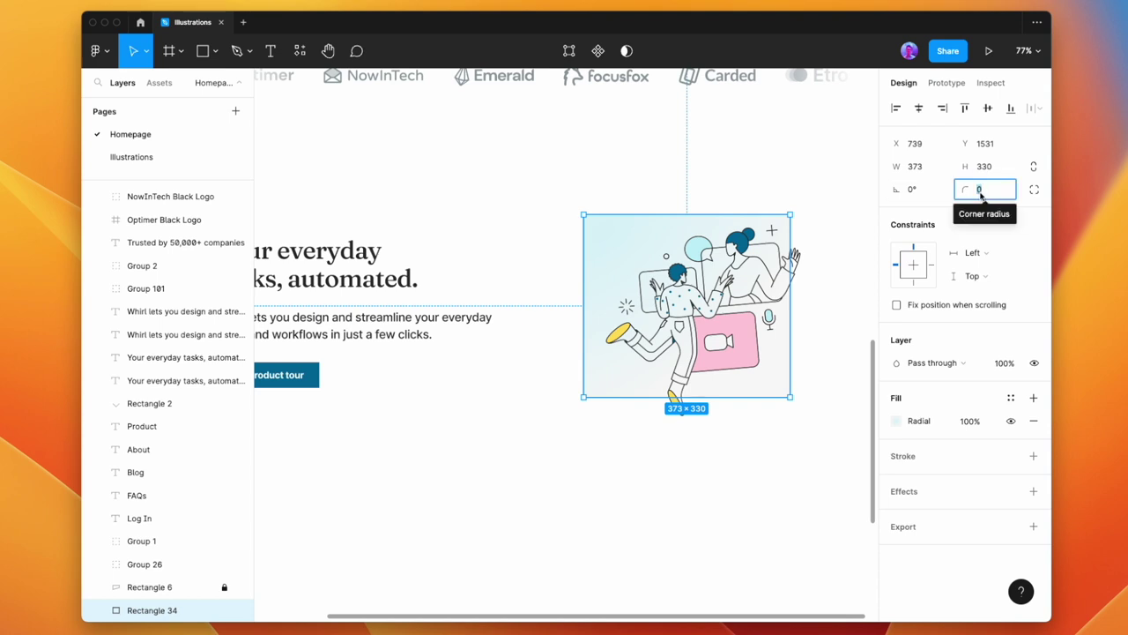
Round the gradient rectangle's corners to a radius of 20 and shift it slightly to the right behind the illustration.
text(20)
key(Return)
click(860, 213)
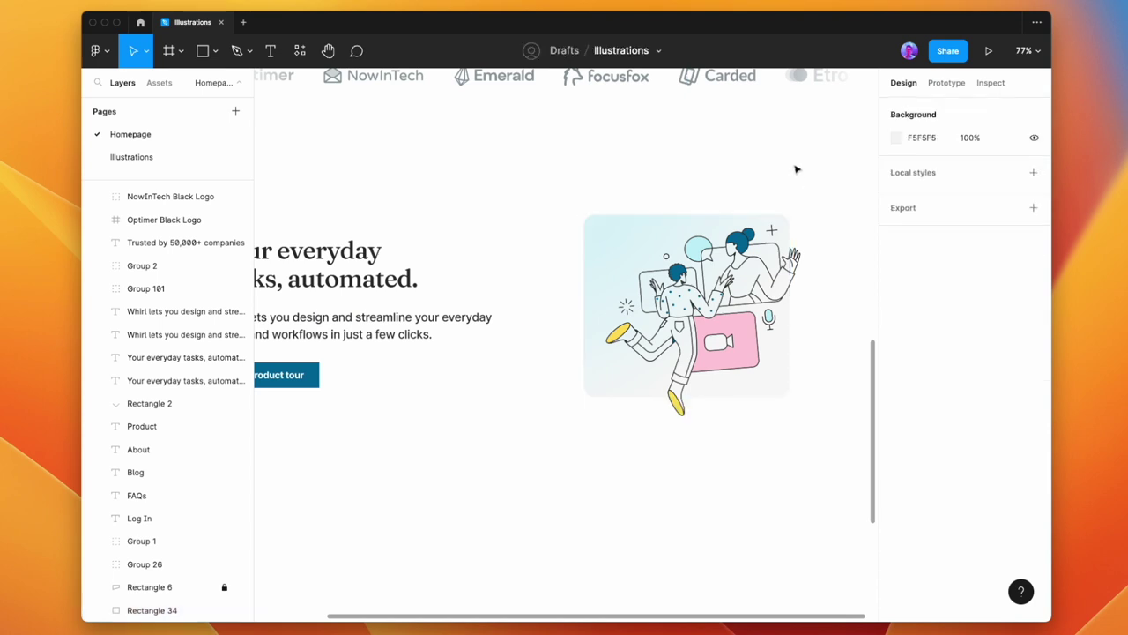
drag(622, 256, 648, 256)
click(523, 287)
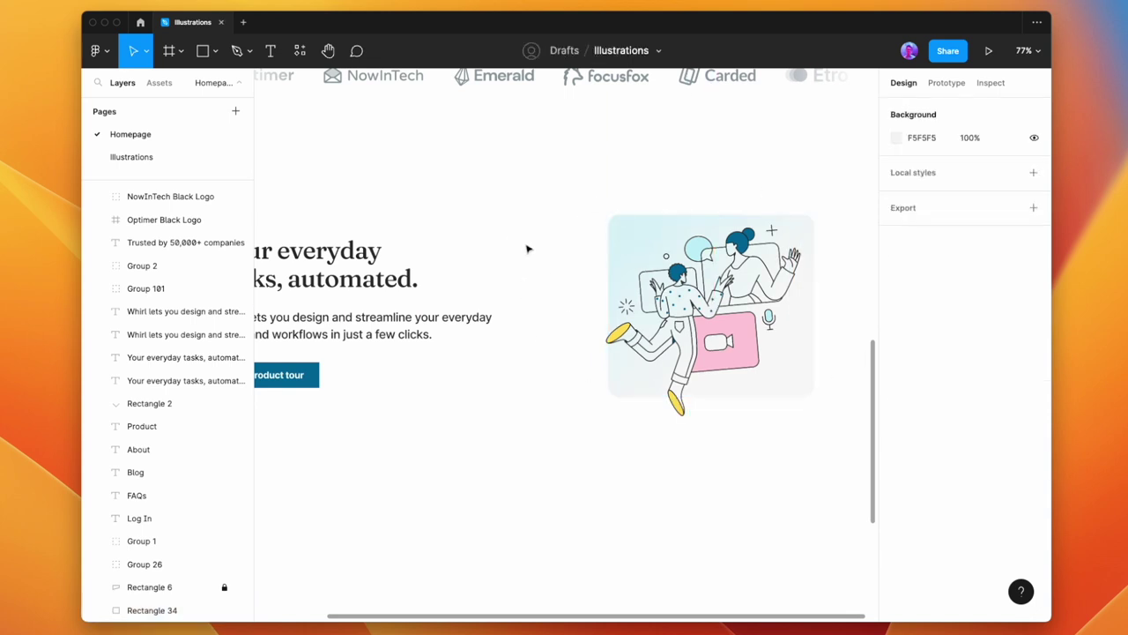
ctrl+scroll(524, 255, down, 4)
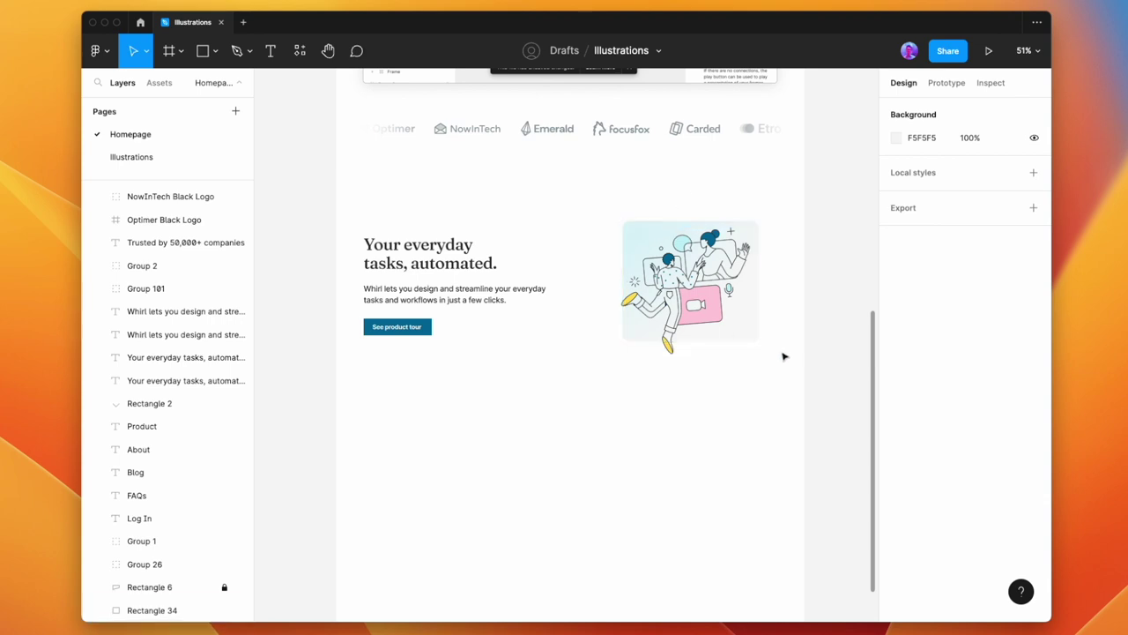
Delete the gradient rectangle behind the video conference illustration and nudge the illustration slightly.
click(657, 310)
key(Delete)
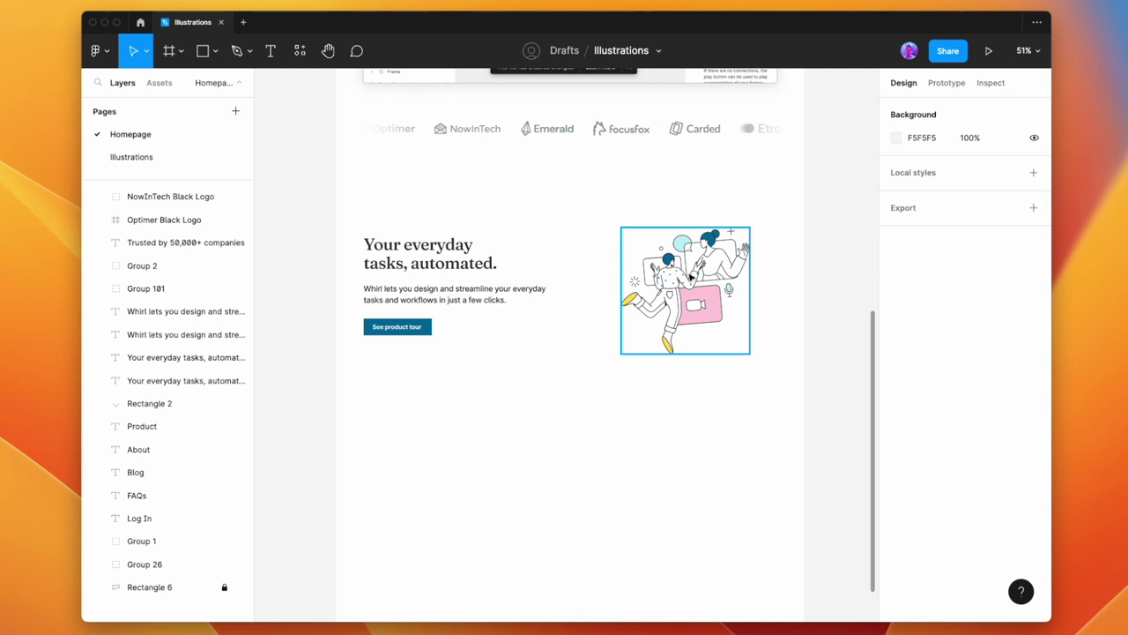
click(691, 282)
click(695, 212)
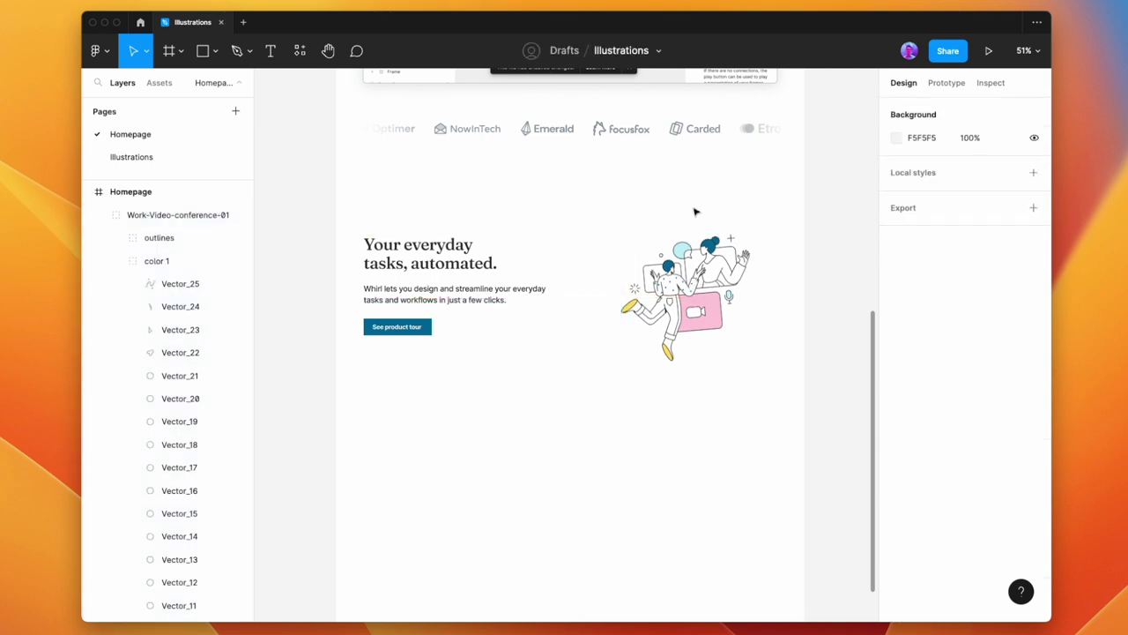
key(super+z)
key(super+z)
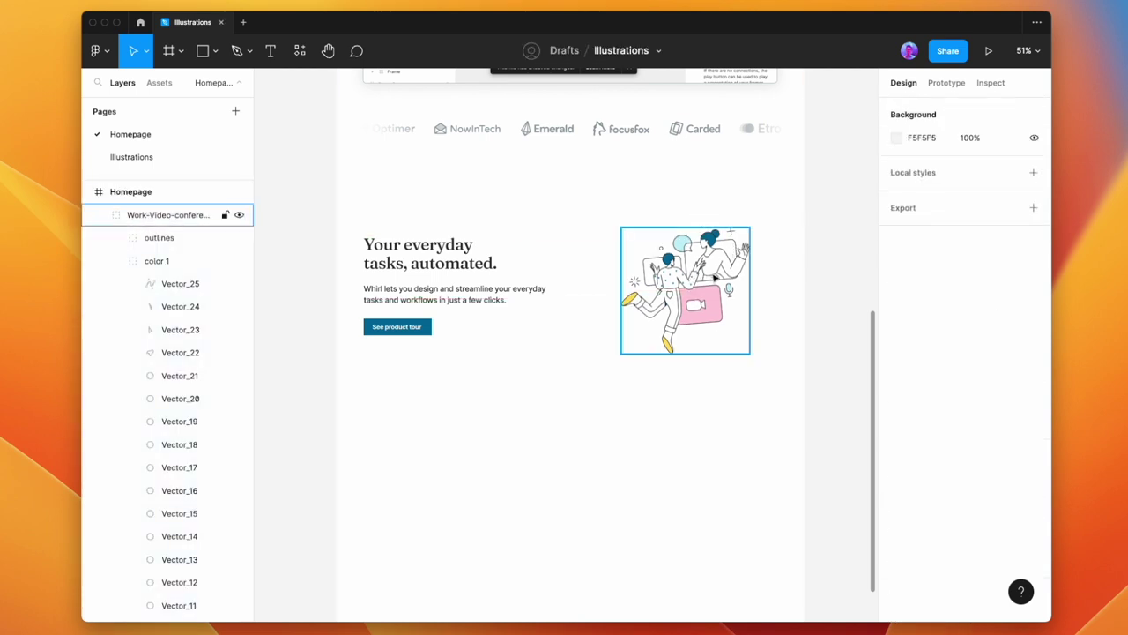
click(719, 279)
click(780, 279)
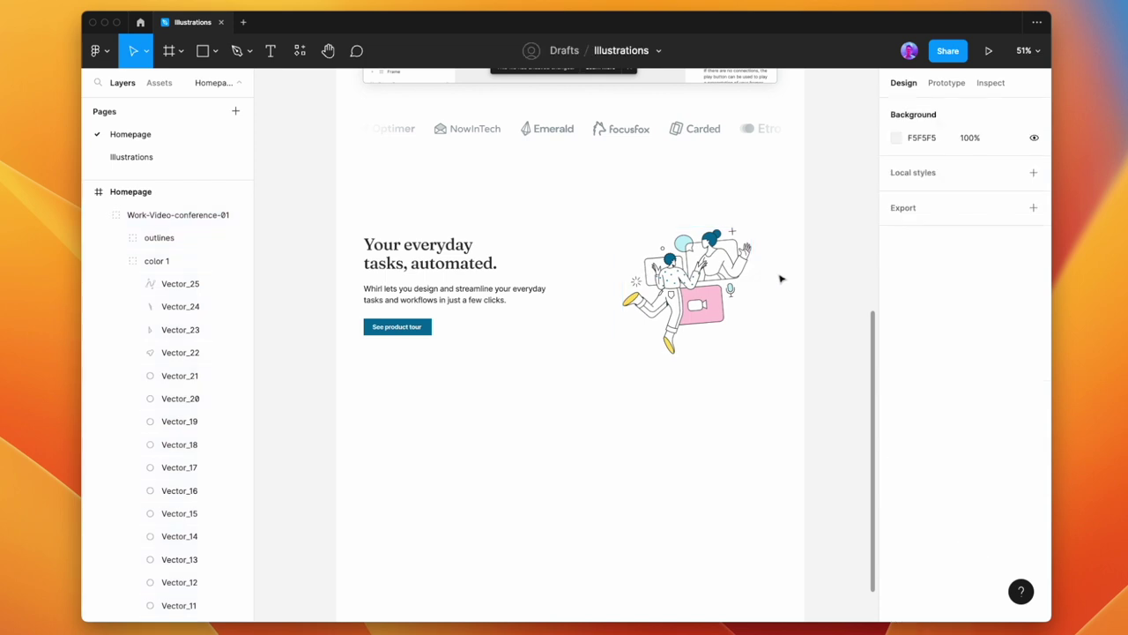
Recolour the blue shadow shape between the legs of the figure with yellow soles to a light blue-grey document colour.
scroll(697, 293, up, 10)
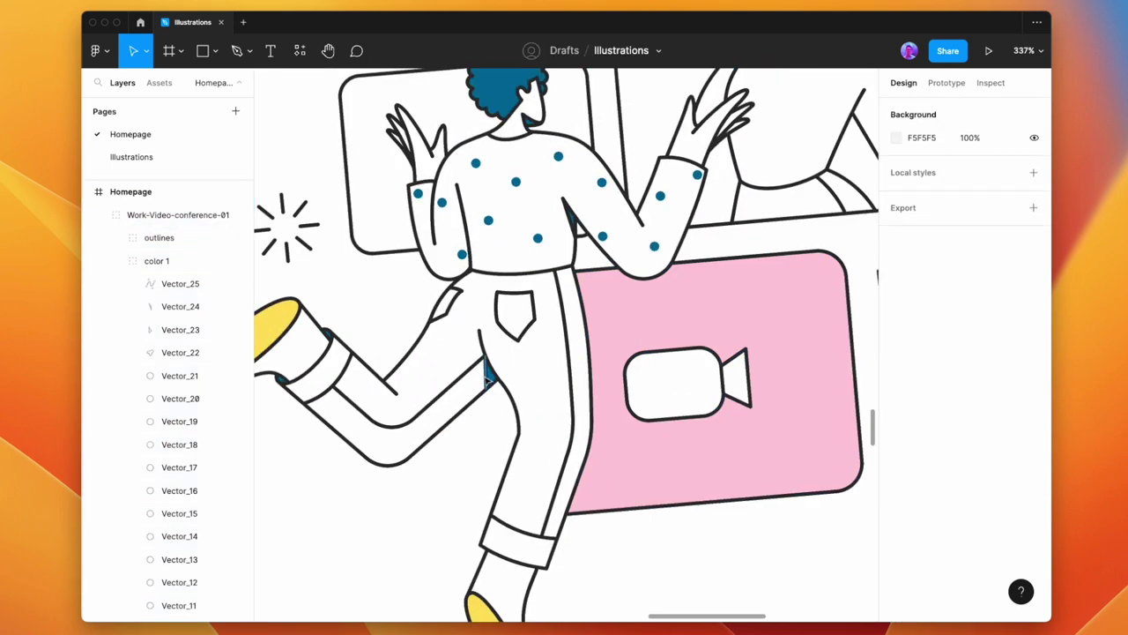
super+click(487, 380)
click(441, 423)
super+click(490, 376)
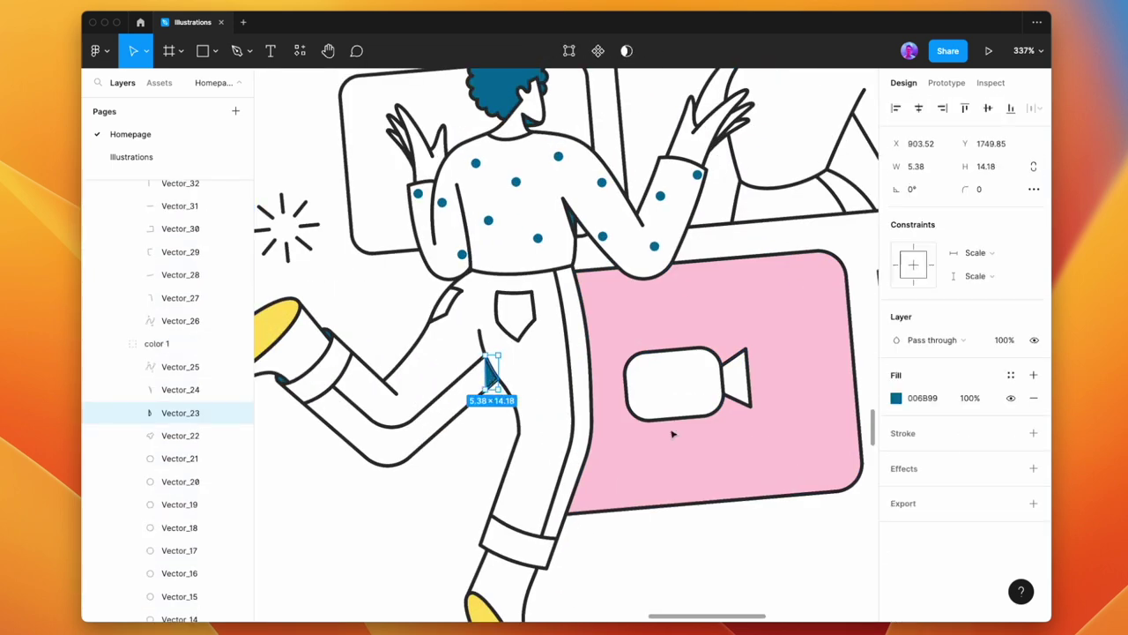
click(895, 398)
click(827, 552)
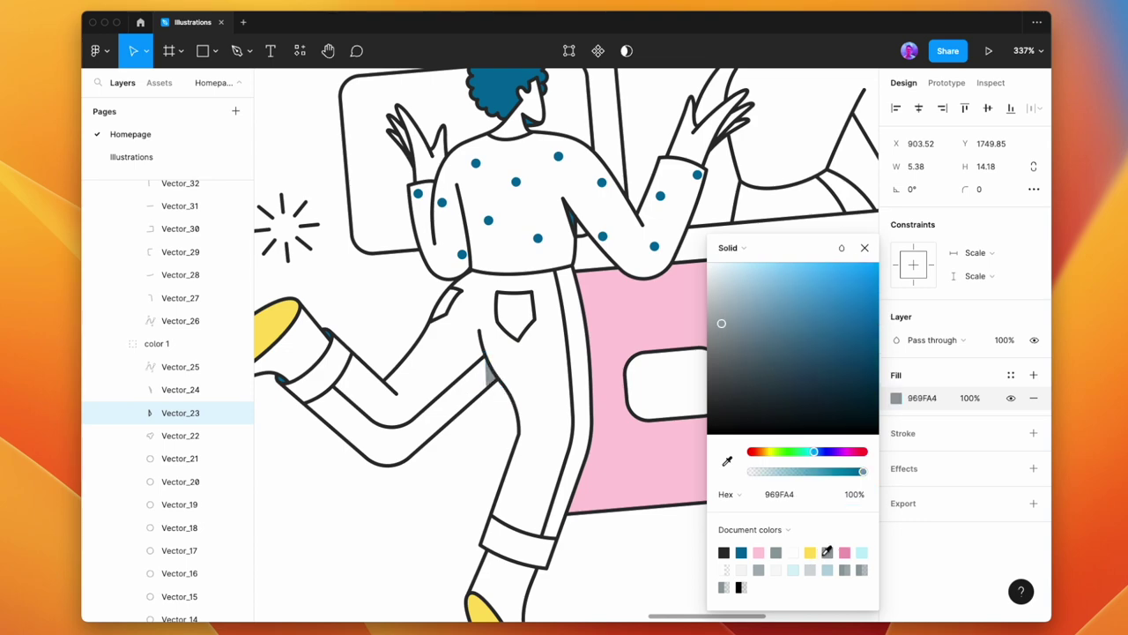
click(409, 513)
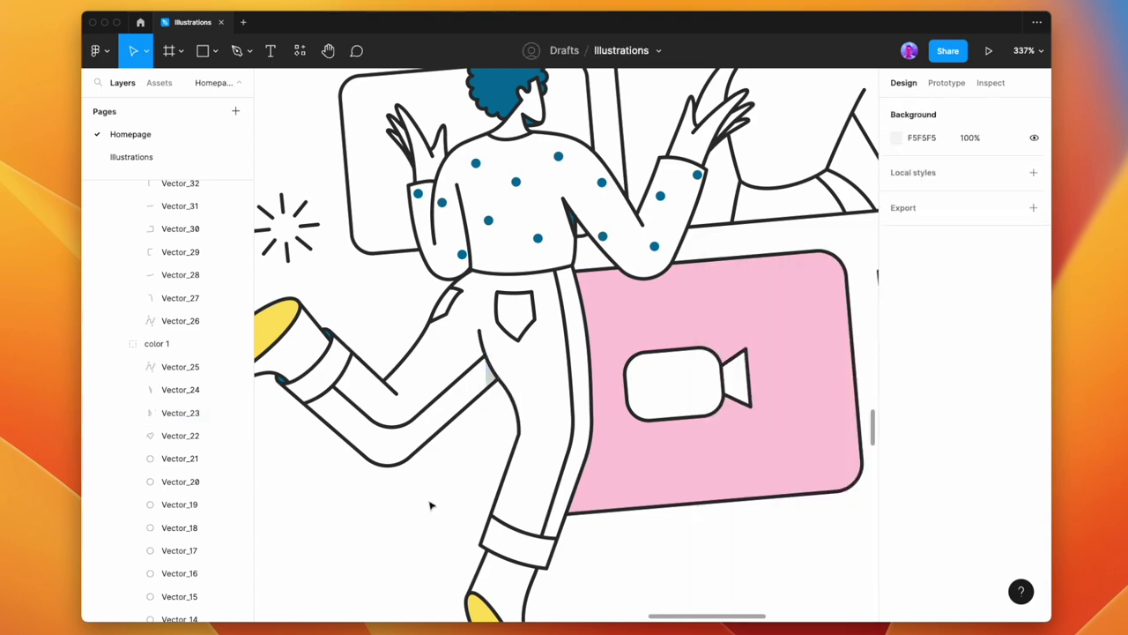
Delete the back pocket outline from the trousers in the video conference illustration.
scroll(426, 504, down, 5)
drag(418, 516, 640, 425)
drag(686, 359, 570, 390)
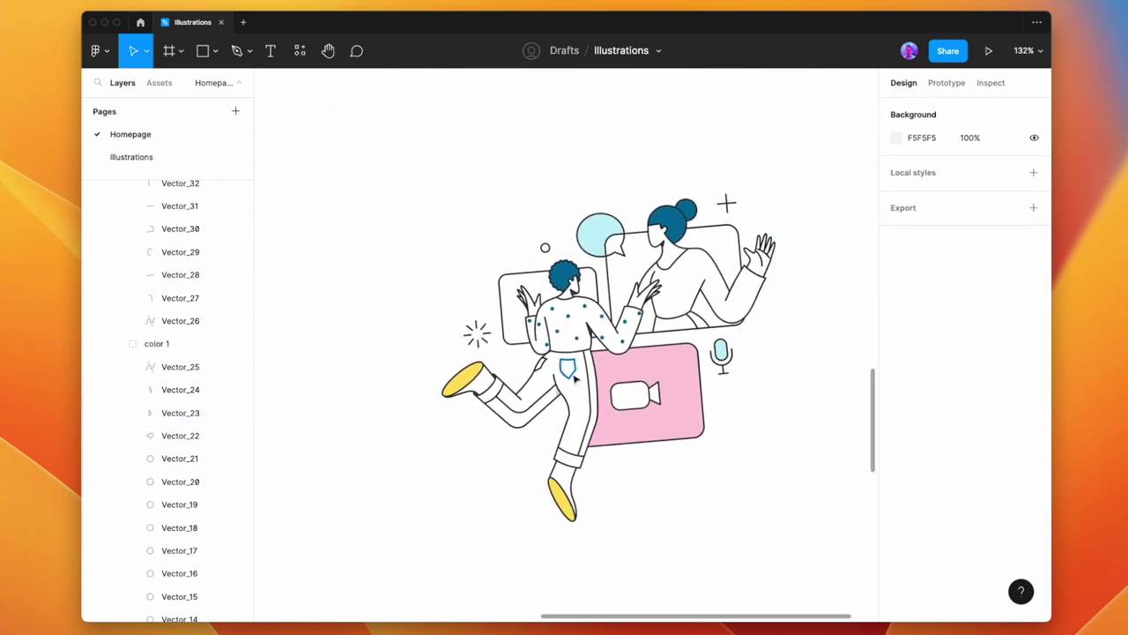
click(573, 377)
click(664, 517)
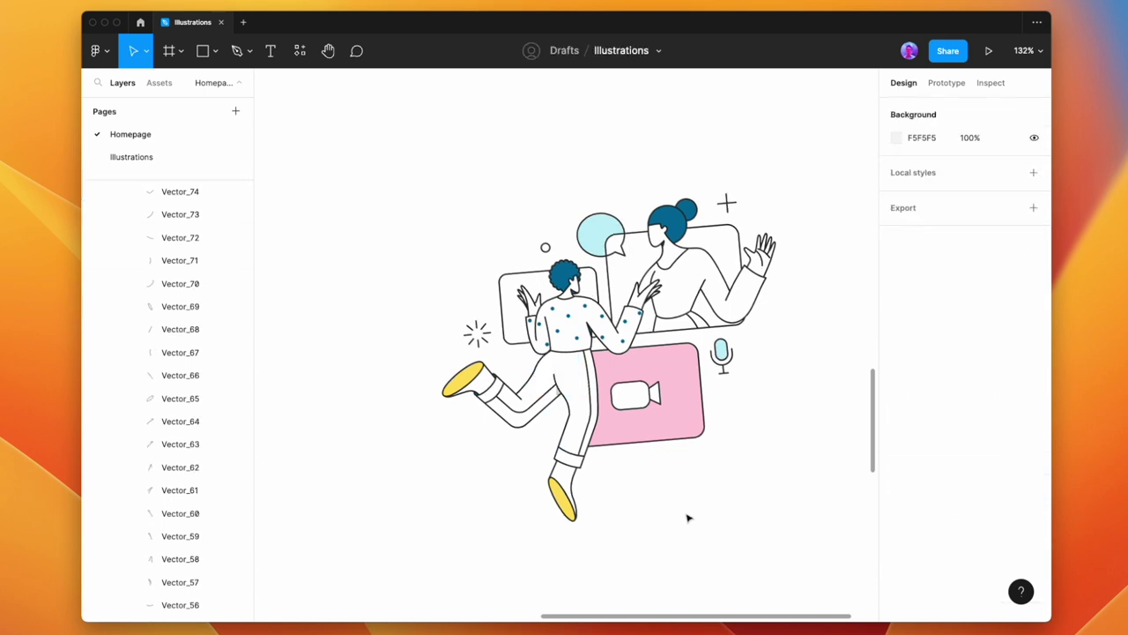
Move the video conference illustration slightly further right of the text on the homepage.
scroll(688, 518, down, 5)
scroll(690, 518, left, 3)
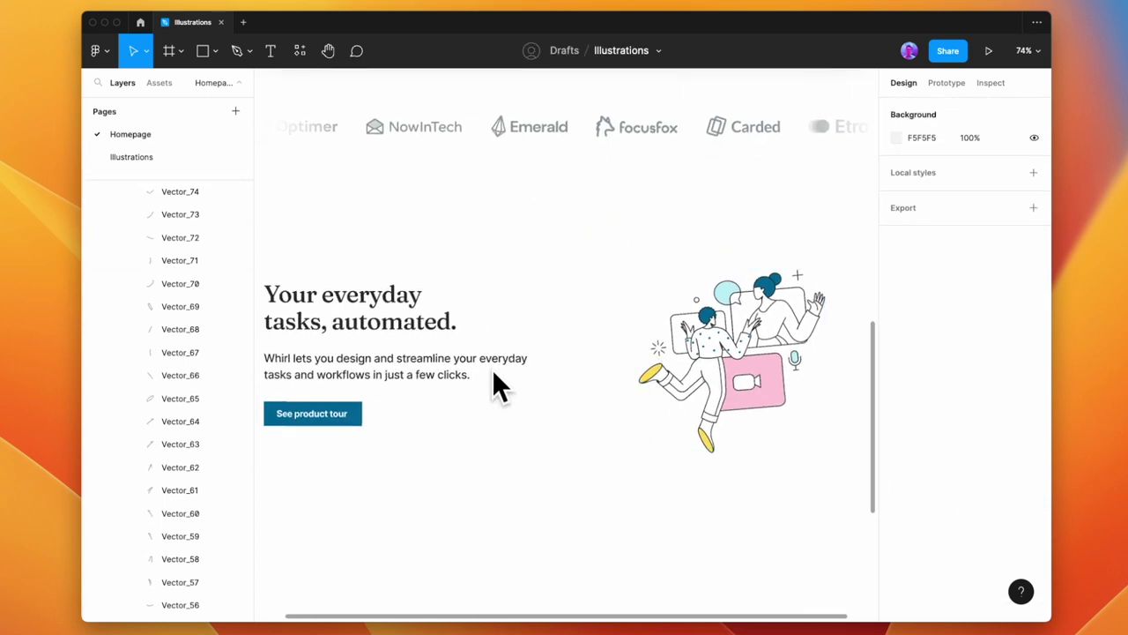
scroll(502, 379, down, 3)
scroll(528, 366, left, 2)
scroll(529, 366, down, 1)
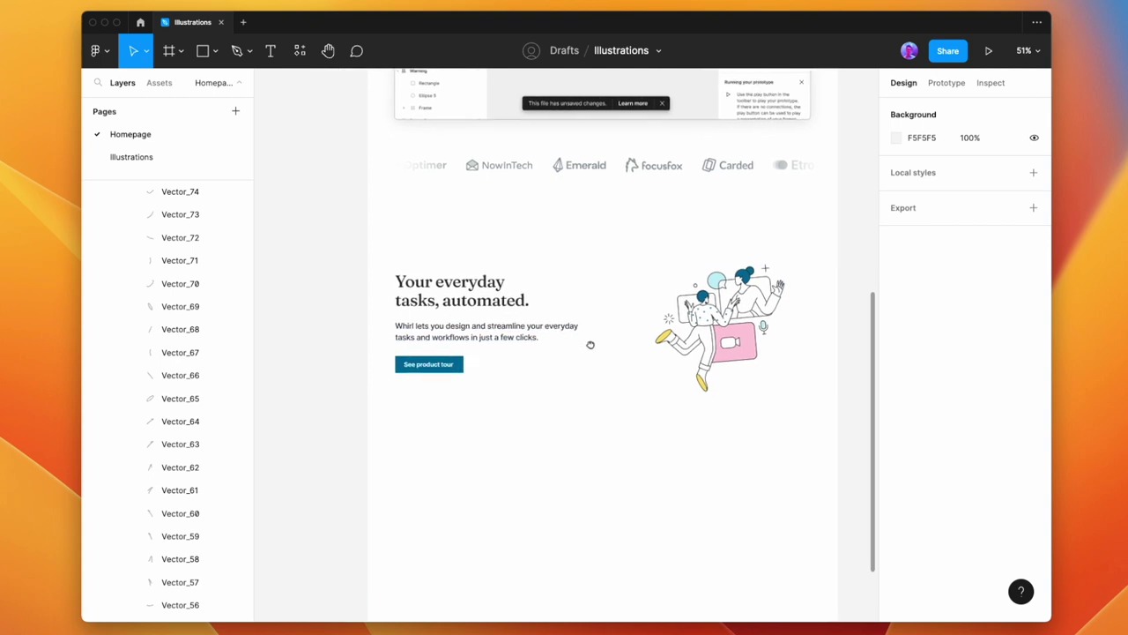
click(716, 326)
drag(716, 325, 662, 322)
click(555, 424)
click(682, 335)
click(604, 368)
Draw a rectangle about 1121 × 369 below the text-and-illustration section, with its corner at about X 79, Y 2153.
scroll(616, 376, down, 4)
scroll(617, 377, up, 2)
scroll(617, 377, right, 2)
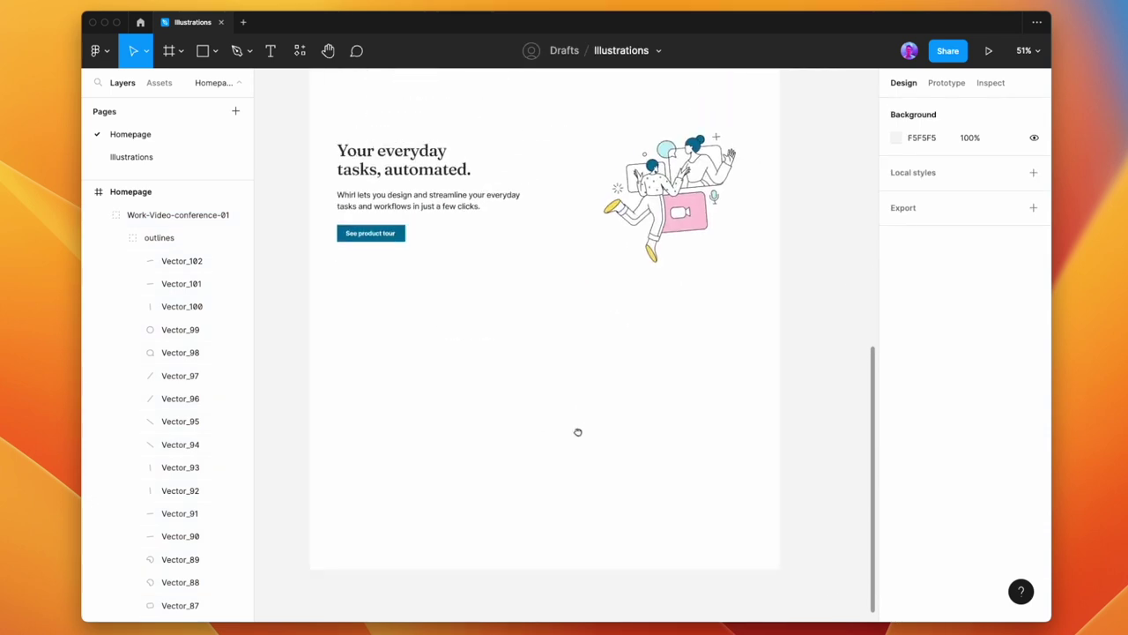
key(r)
mouse_move(324, 374)
mouse_down()
mouse_move(656, 455)
mouse_move(738, 510)
mouse_up()
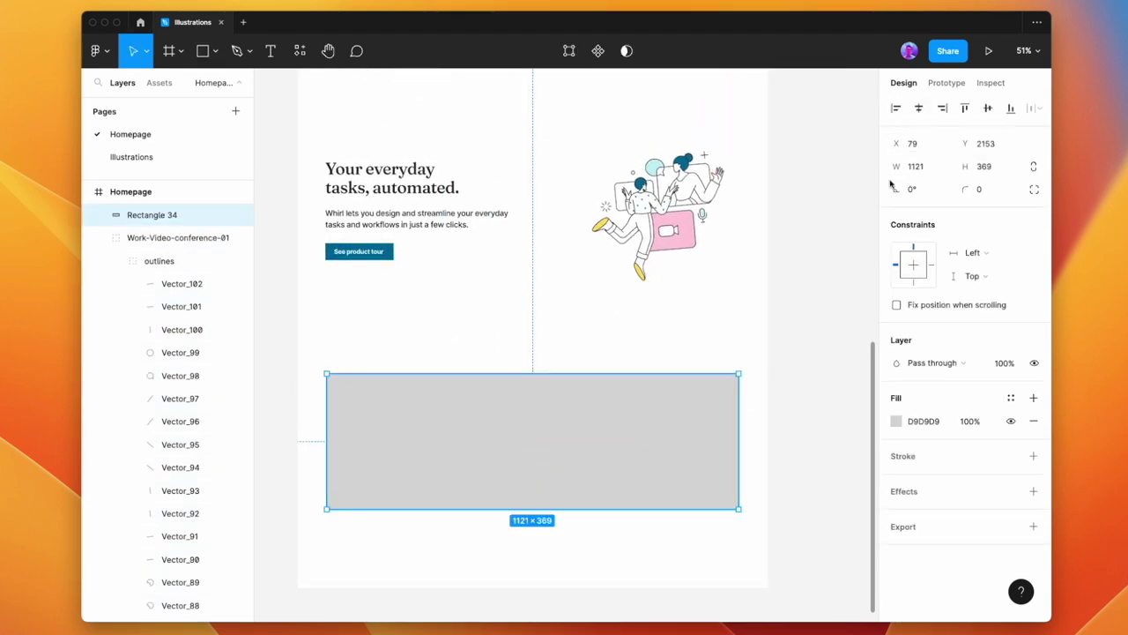
Duplicate the section's heading, paragraph and product tour button onto the grey rectangle and centre-align them within it.
click(592, 319)
drag(425, 297, 334, 162)
alt+drag(377, 184, 496, 404)
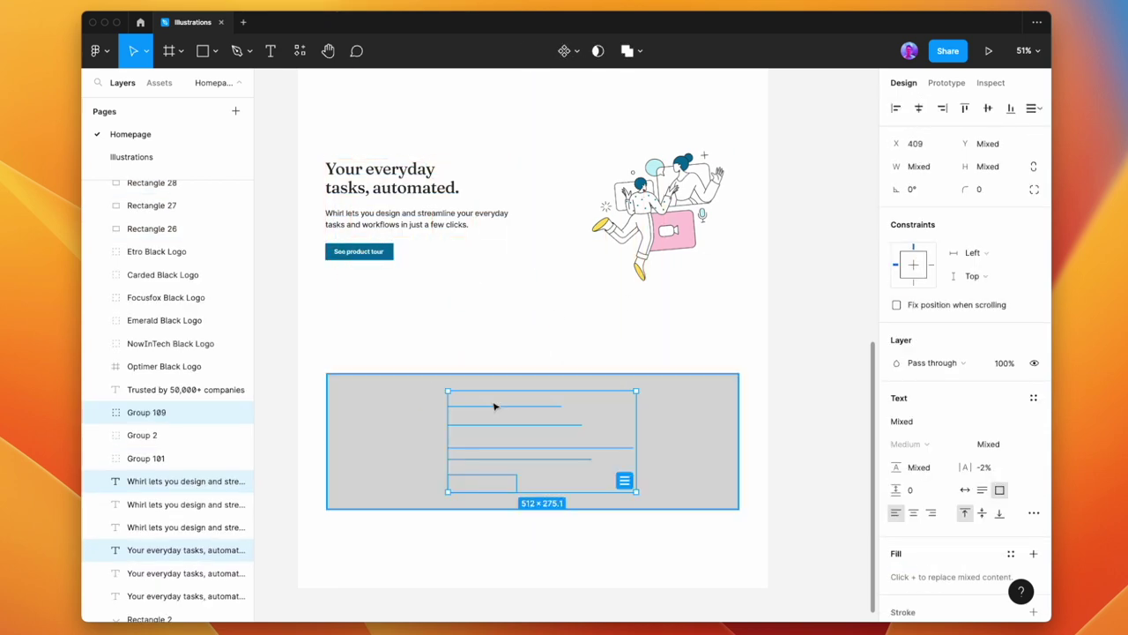
click(921, 107)
click(913, 512)
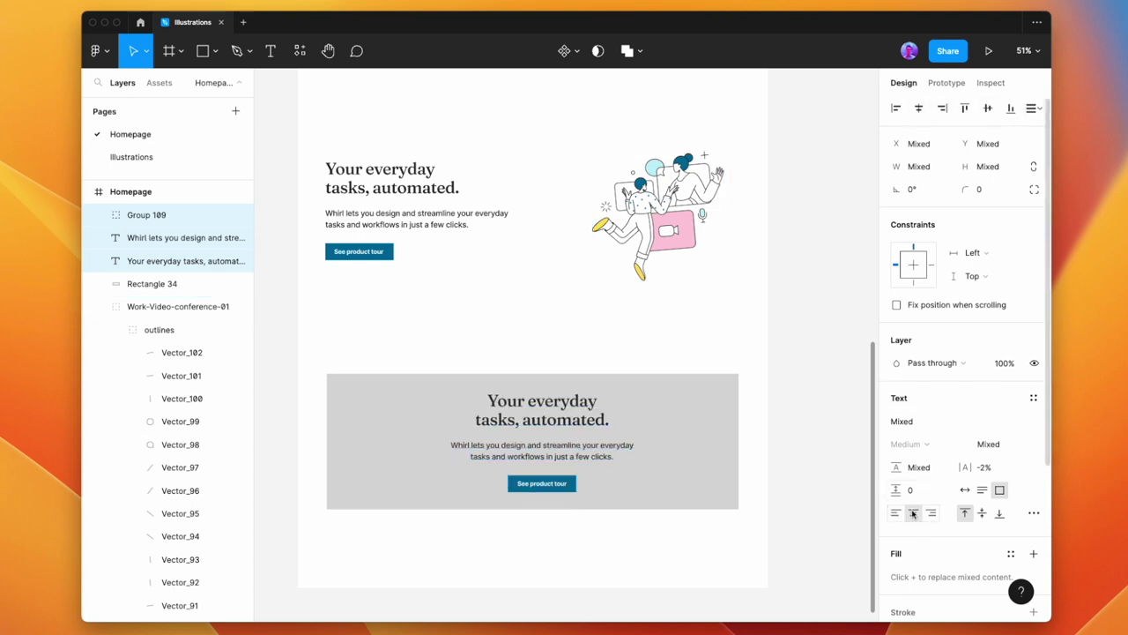
mouse_move(587, 420)
mouse_down()
mouse_move(568, 423)
mouse_move(580, 421)
mouse_up()
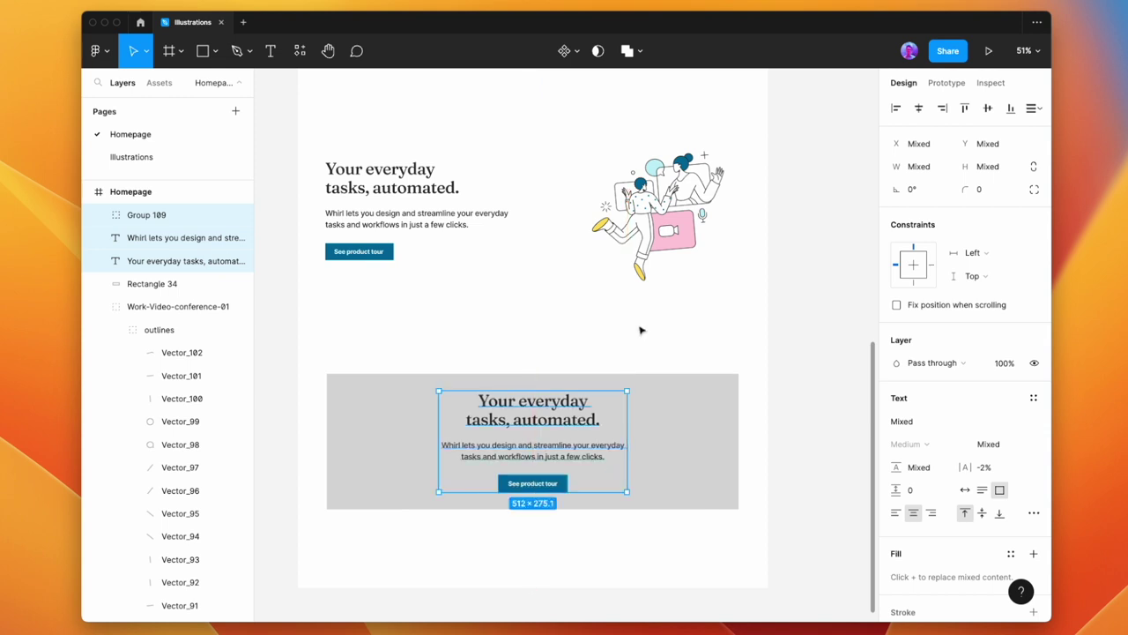
Extend the grey rectangle vertically to a height of about 412, with its upper edge at Y 2126.
click(642, 326)
click(662, 403)
scroll(621, 350, down, 2)
drag(620, 331, 622, 316)
drag(658, 347, 657, 360)
key(shift+Up)
key(shift+Up)
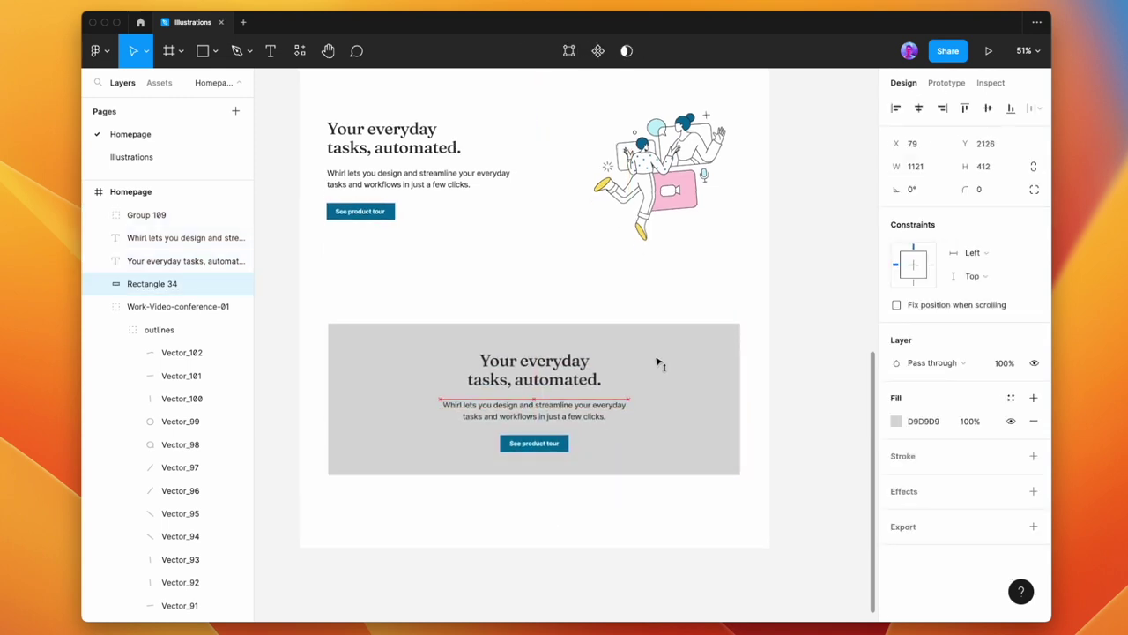
Nudge the paragraph and the product tour button on the grey rectangle slightly upward.
click(641, 258)
click(585, 419)
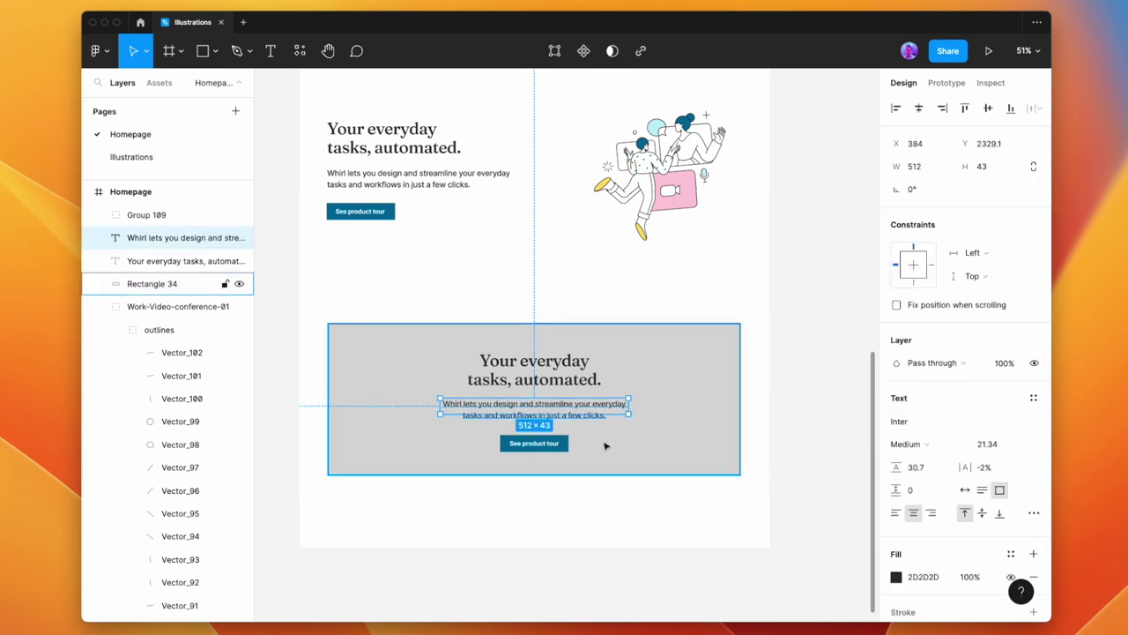
click(554, 443)
click(577, 487)
Fill the grey banner rectangle with the dark blue document colour 006B99.
click(648, 448)
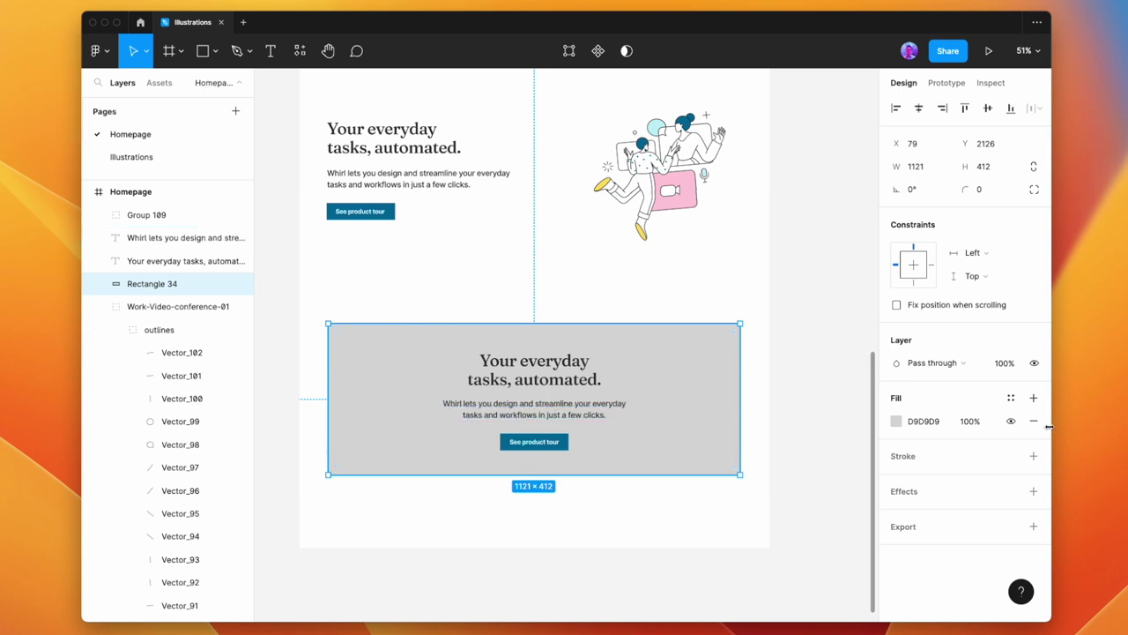
click(898, 421)
click(740, 551)
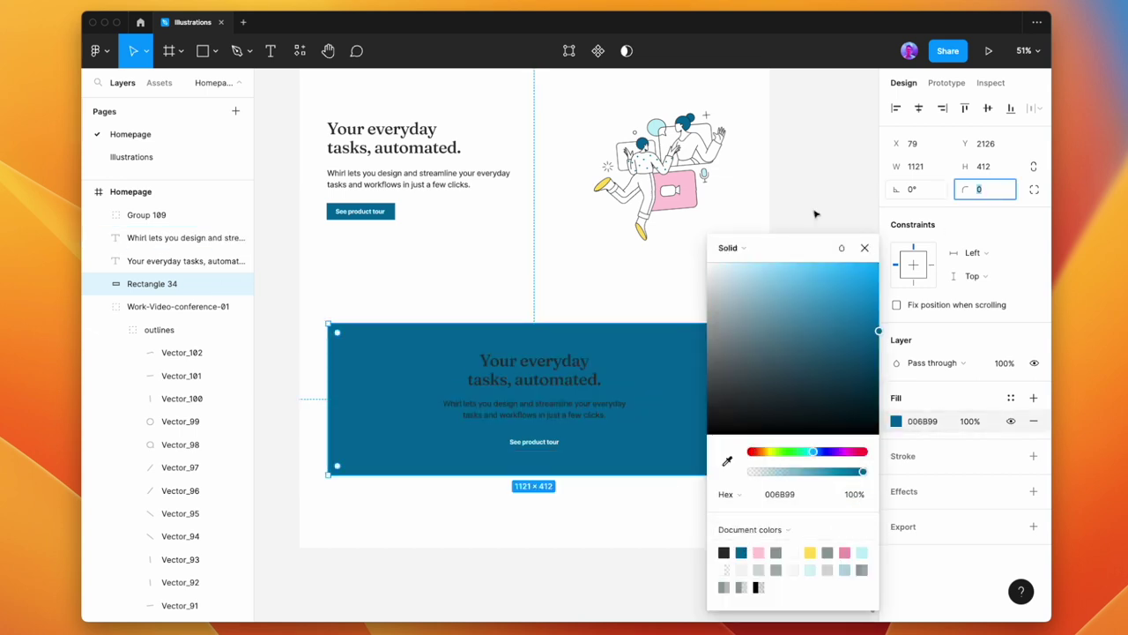
click(594, 250)
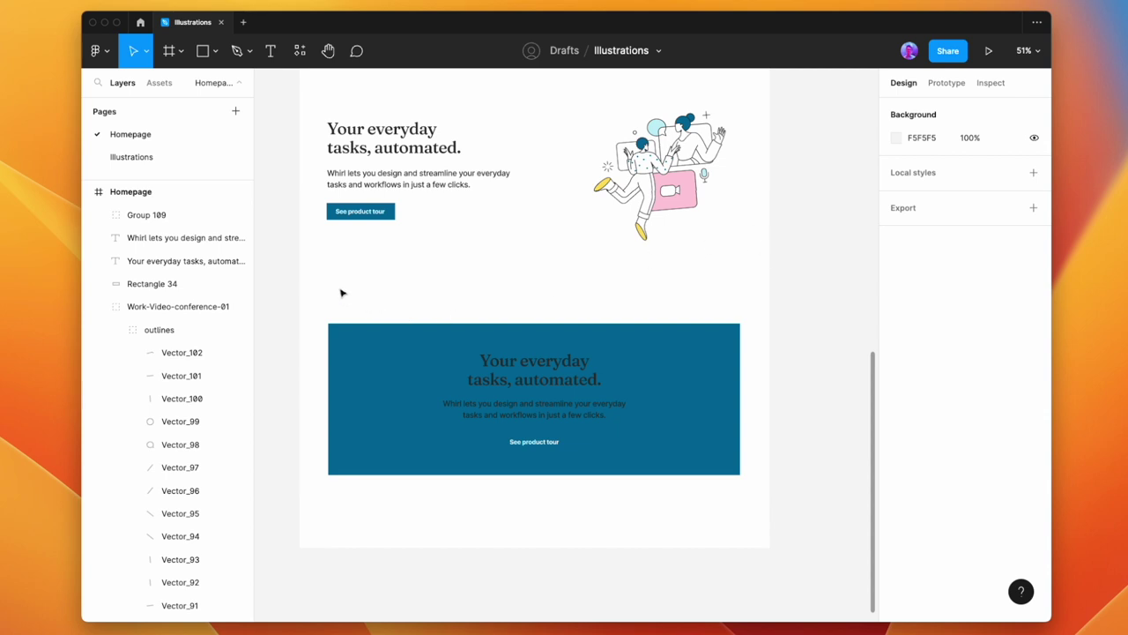
Darken the banner button's blue selection colour to 004E70, leaving the background rectangle out of the selection.
drag(659, 516, 448, 346)
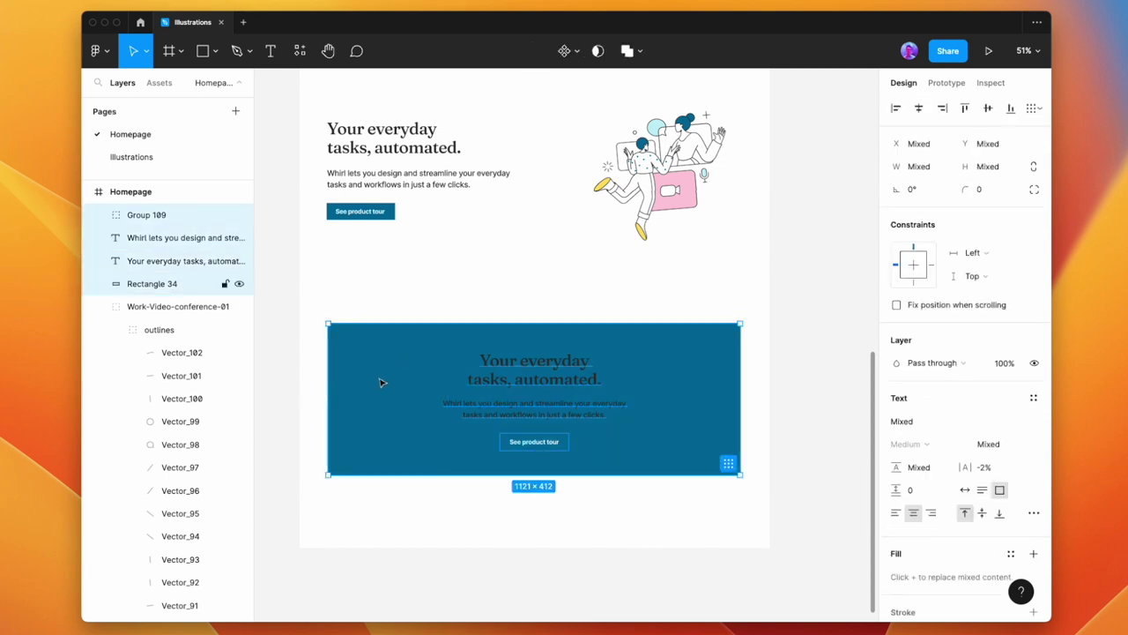
shift+click(380, 383)
scroll(971, 425, down, 5)
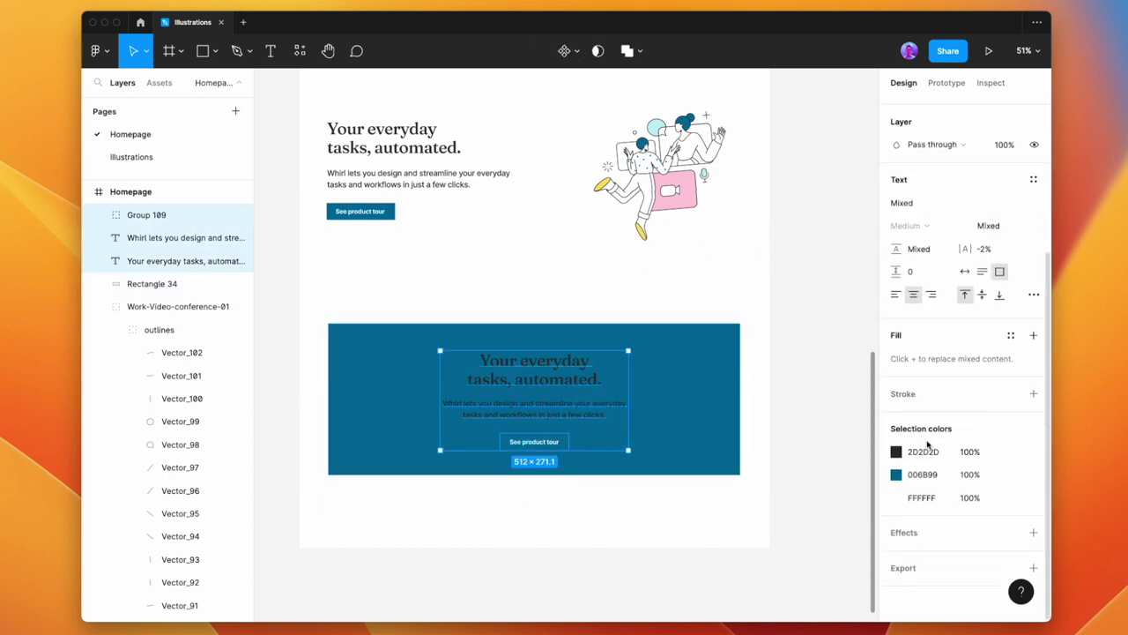
click(895, 476)
drag(870, 352, 881, 356)
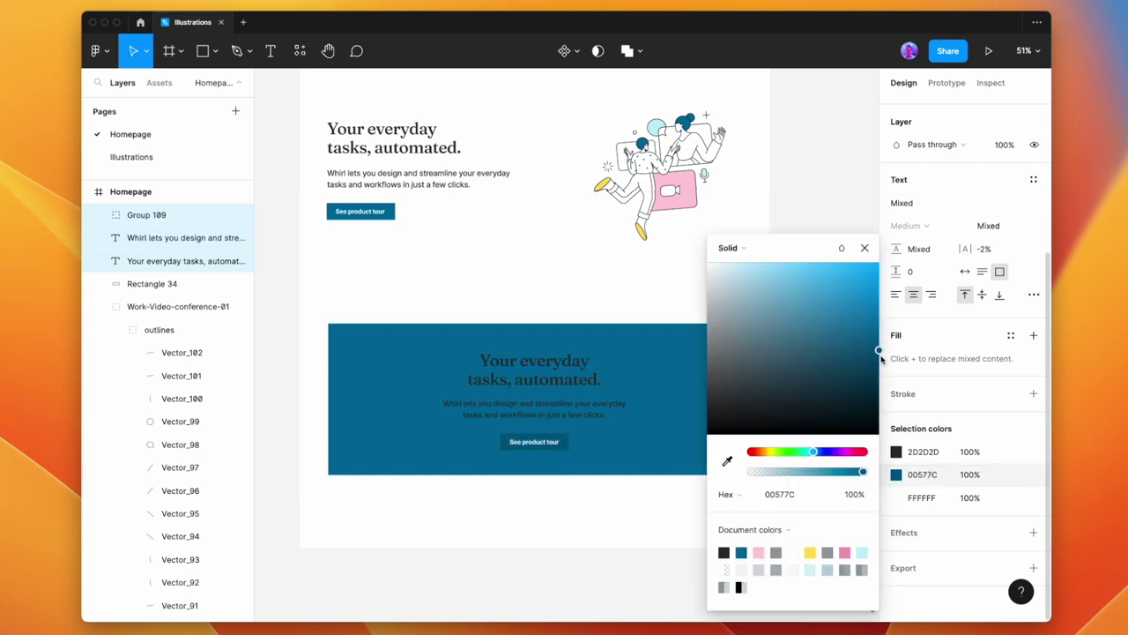
Change the banner heading and paragraph text colour to white FFFFFF.
click(897, 452)
text(FFFFFF)
key(Return)
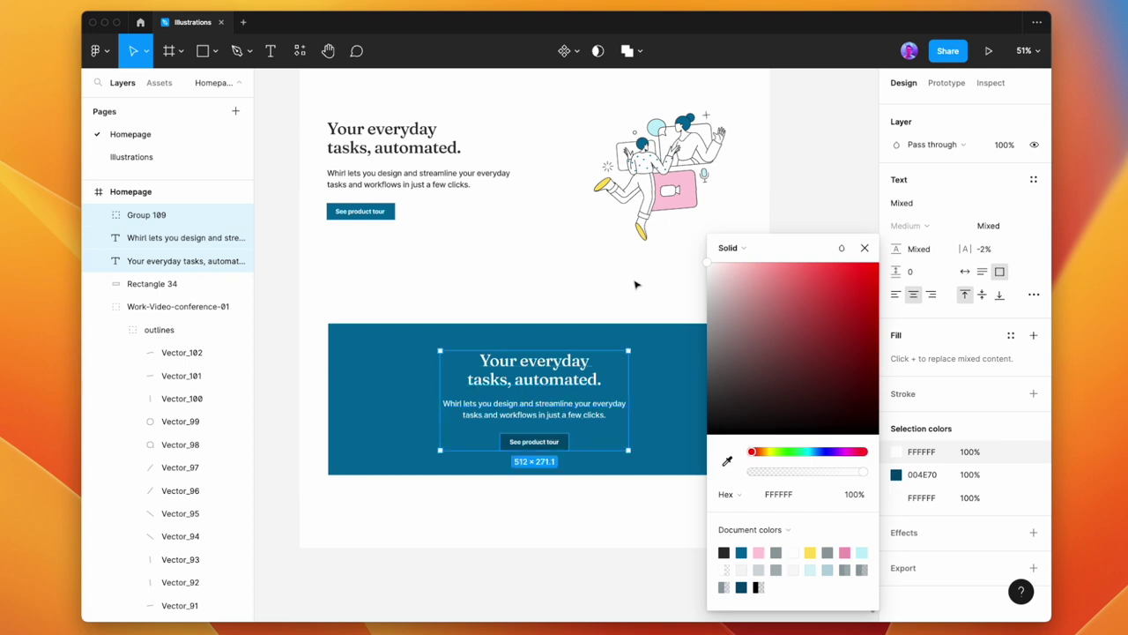
click(634, 284)
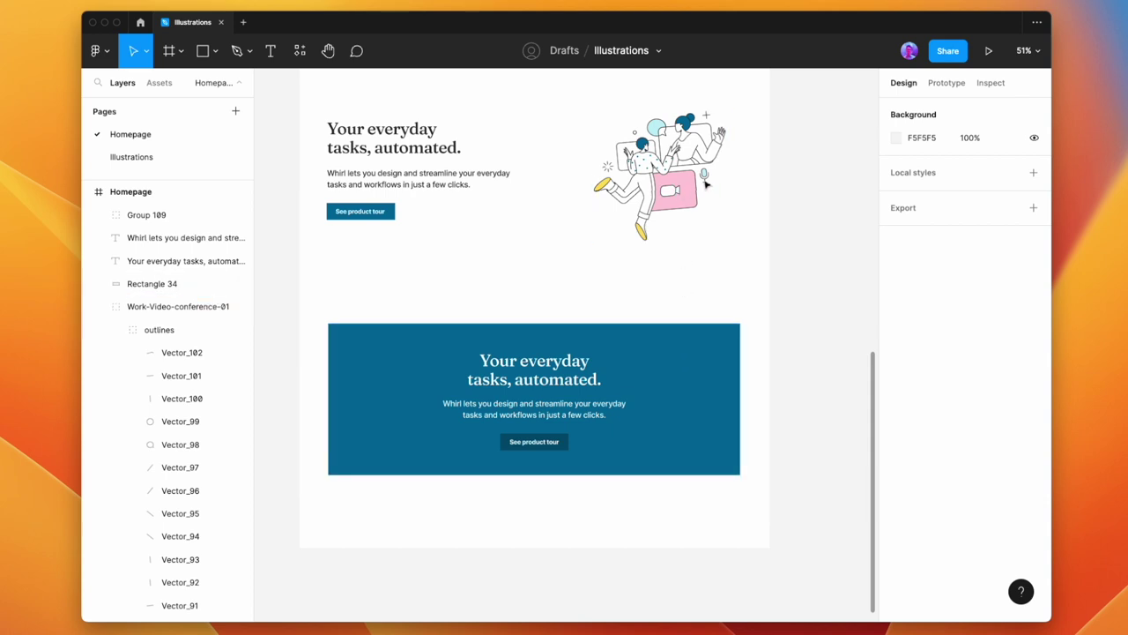
Copy the about-our-team illustration from the Illustrations page to the area below the Homepage frame and ungroup it.
click(132, 157)
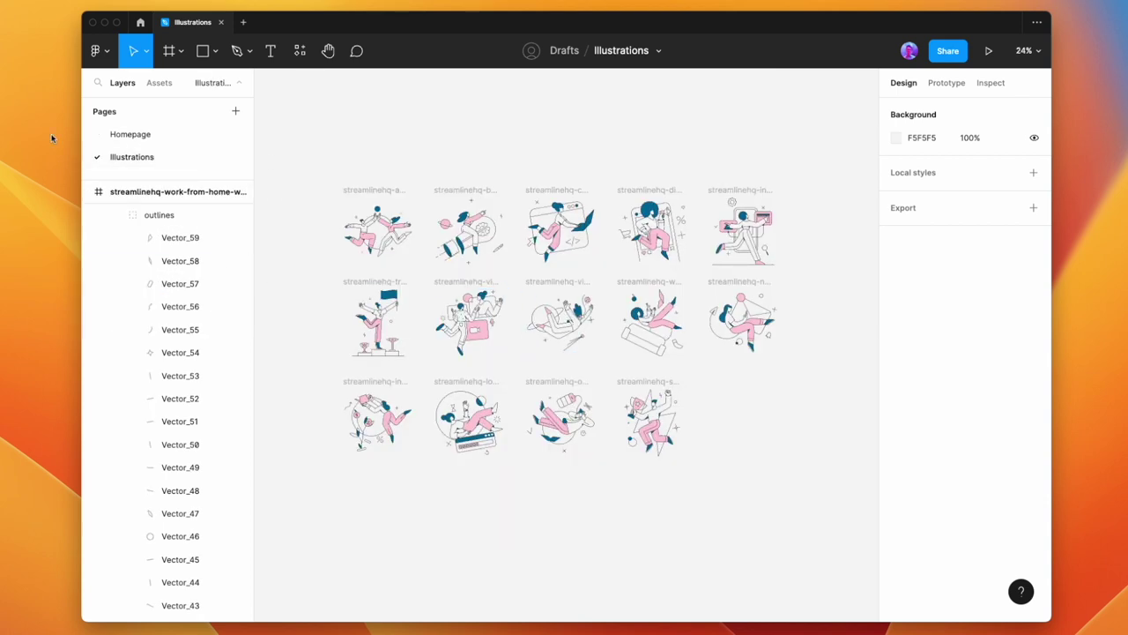
click(131, 133)
click(132, 157)
click(388, 228)
key(ctrl+c)
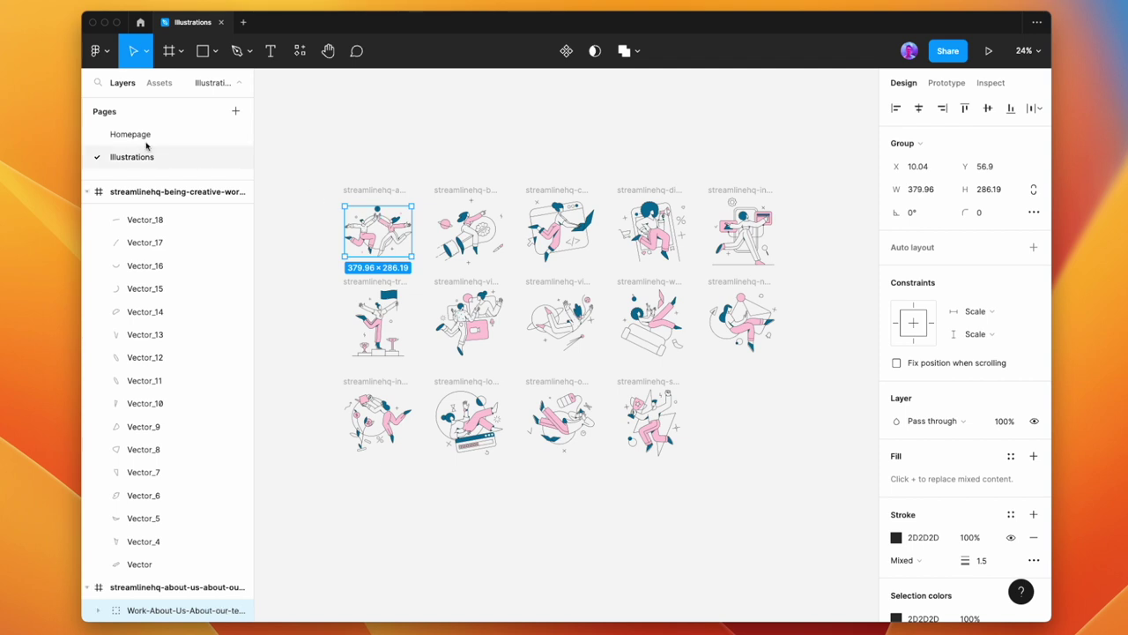
click(131, 134)
key(ctrl+v)
drag(543, 399, 505, 476)
scroll(503, 465, down, 5)
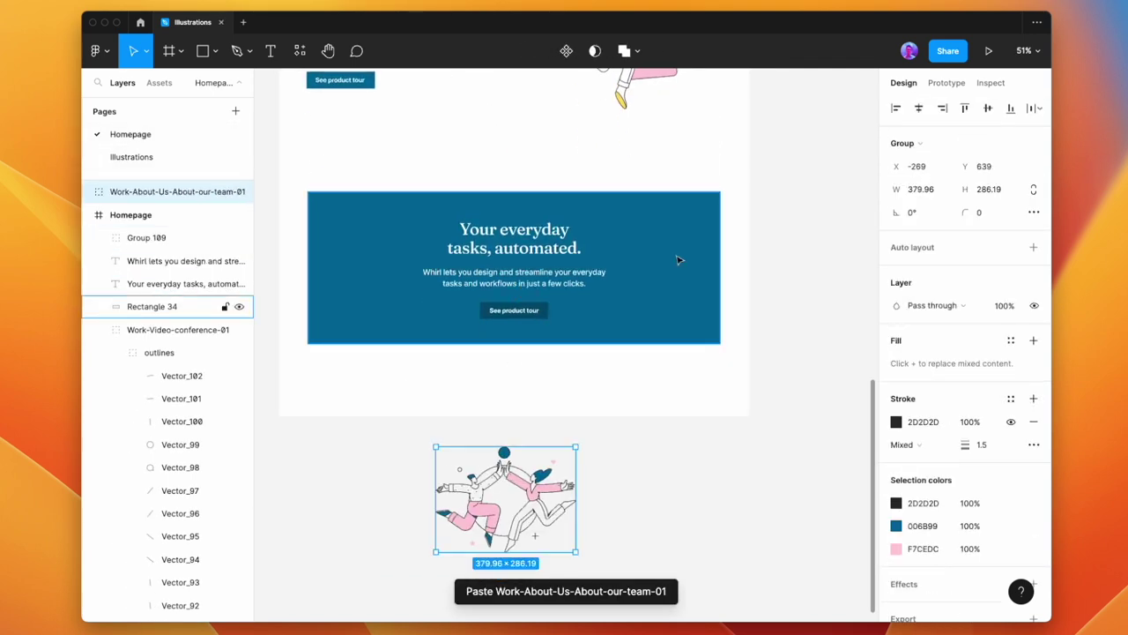
key(shift+super+g)
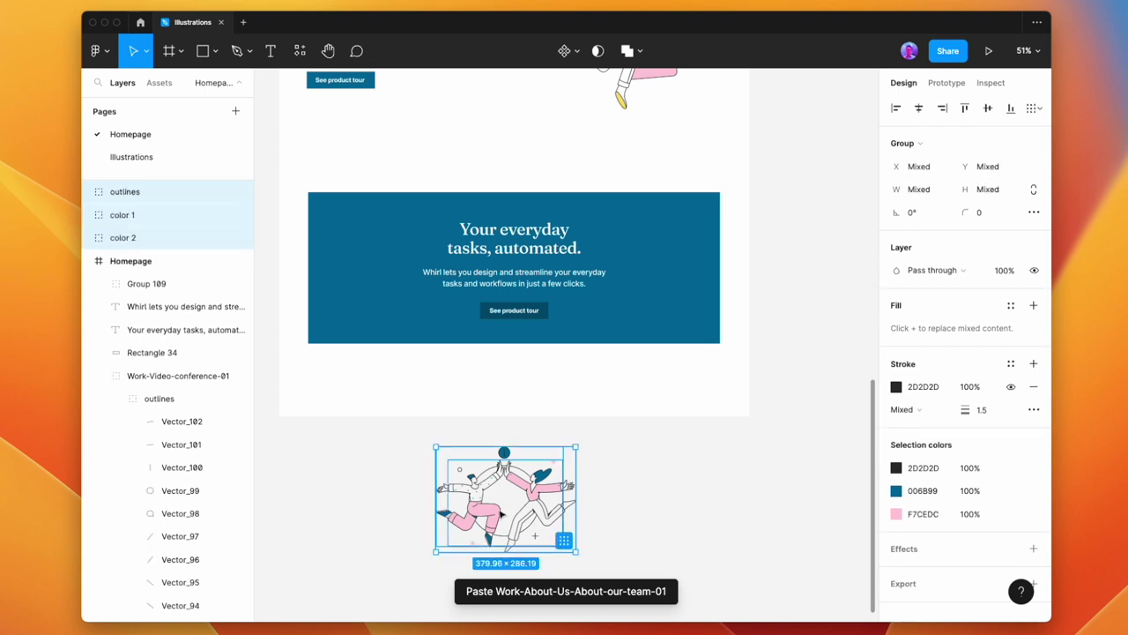
Ungroup the about-our-team illustration's outlines and colour groups into individual vector shapes.
drag(498, 516, 555, 454)
click(599, 500)
scroll(599, 500, up, 3)
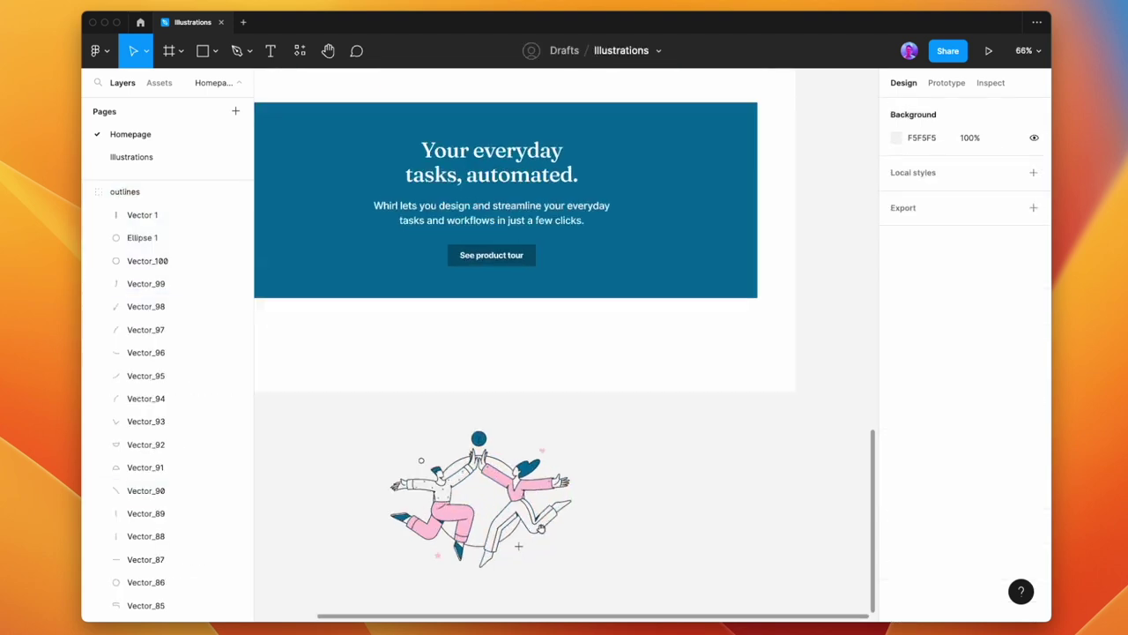
scroll(684, 475, down, 3)
drag(683, 476, 428, 285)
scroll(573, 394, up, 5)
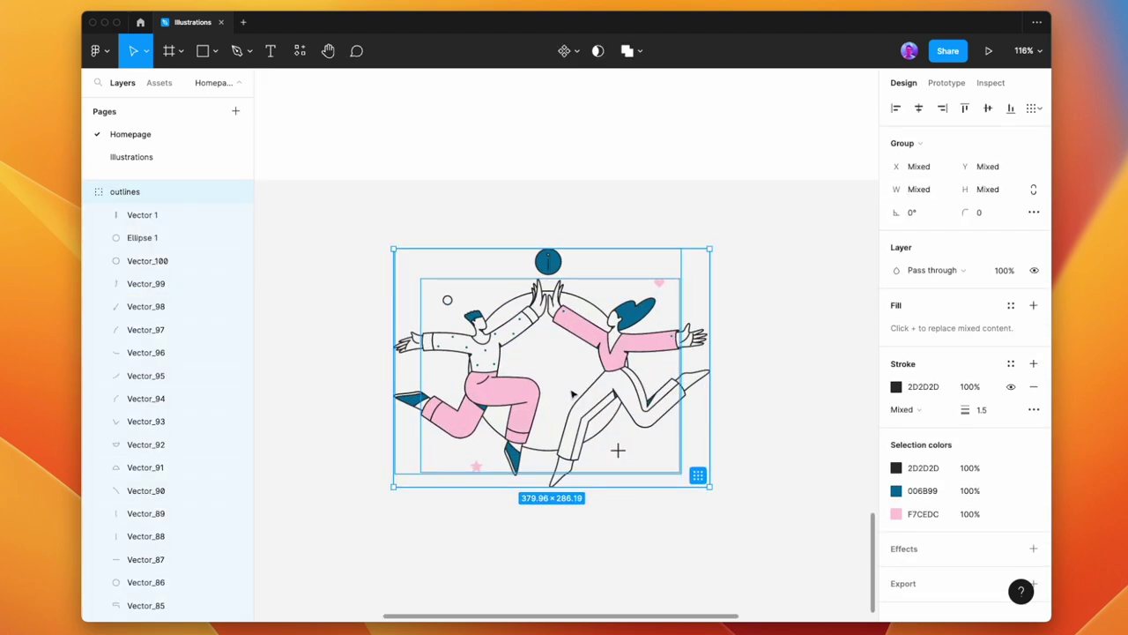
key(shift+super+g)
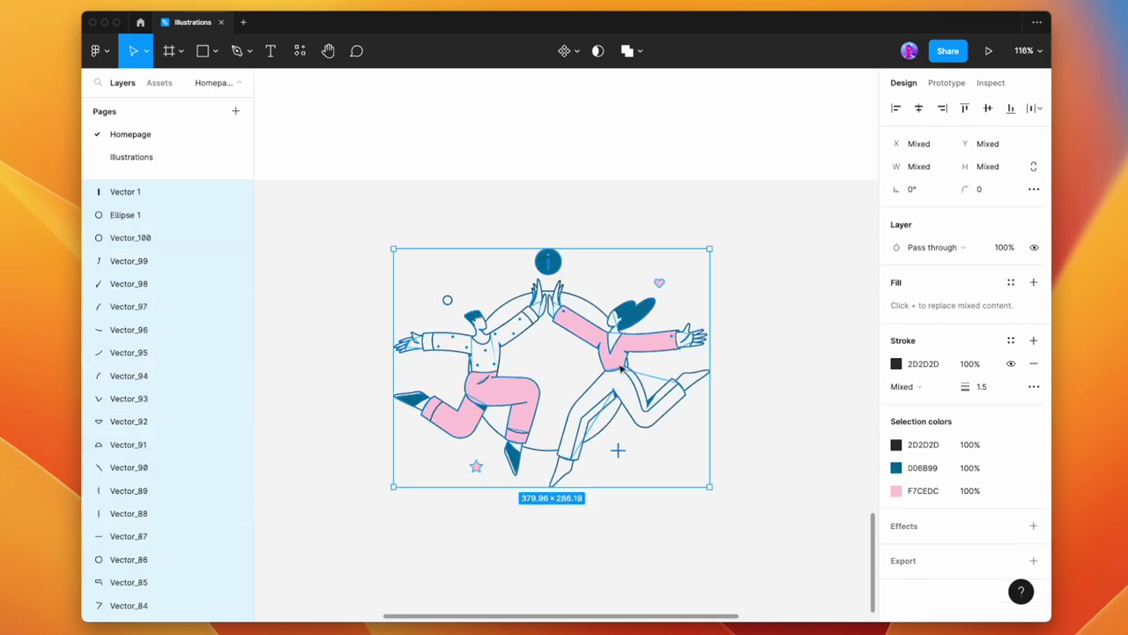
click(776, 373)
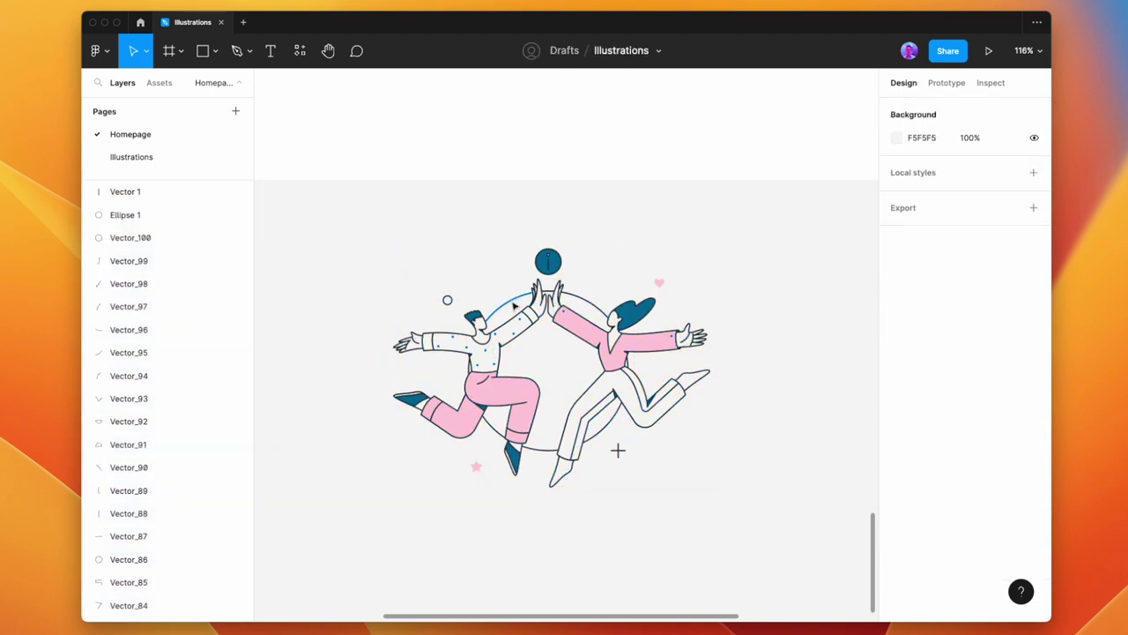
Delete the arcs of the large circle behind the two figures and the blue ball above their raised hands.
click(631, 366)
key(Delete)
click(534, 454)
key(Delete)
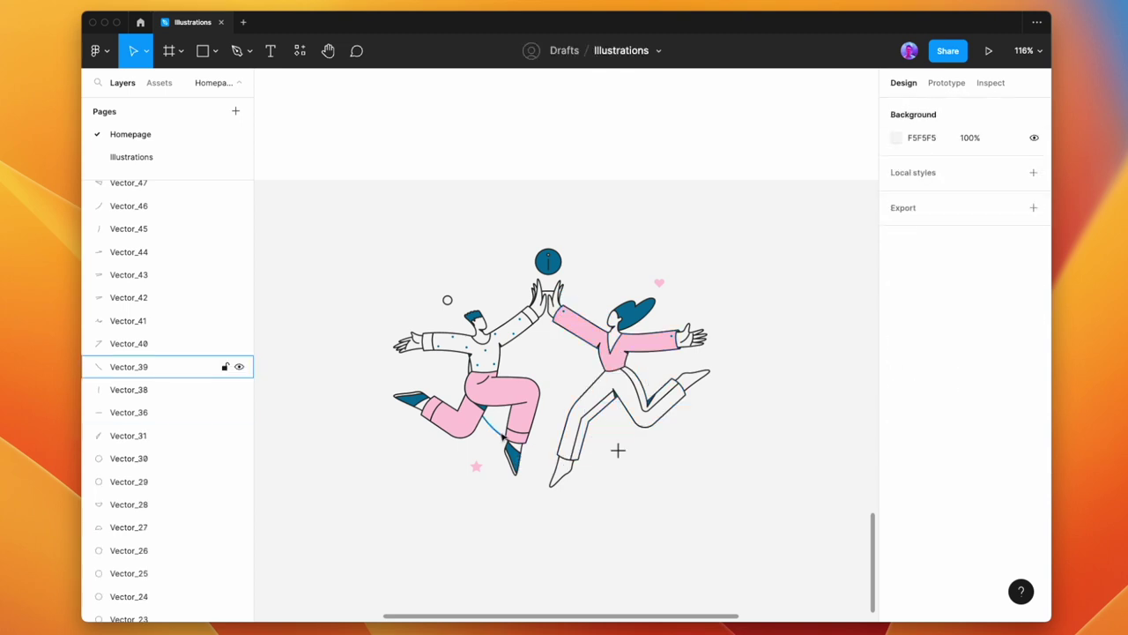
click(499, 436)
key(Delete)
click(552, 294)
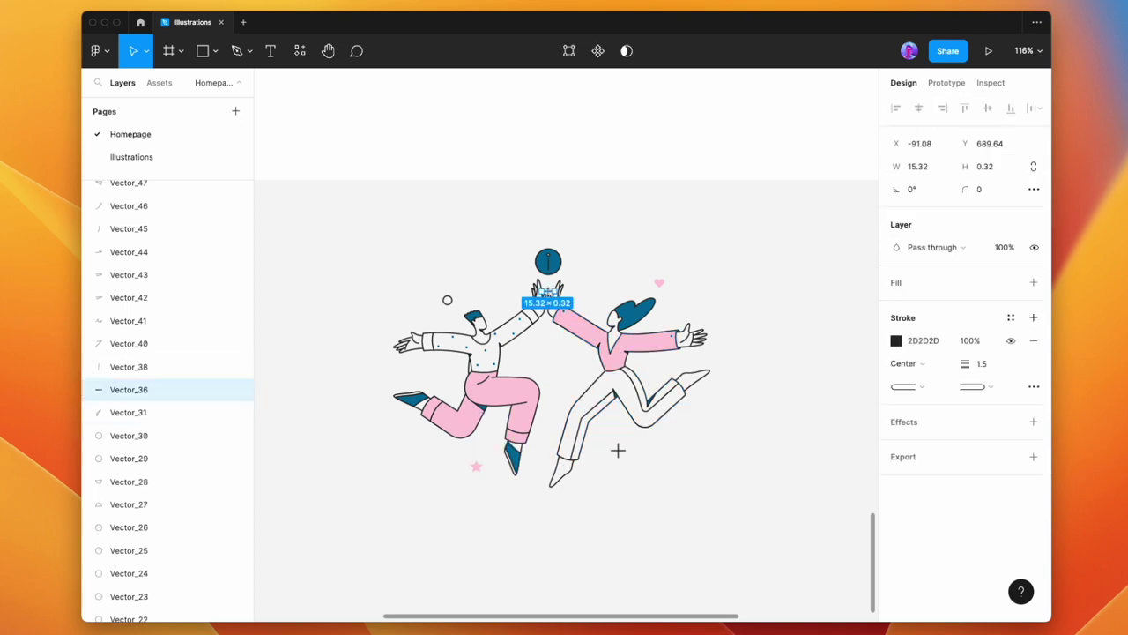
key(Delete)
click(547, 261)
key(Delete)
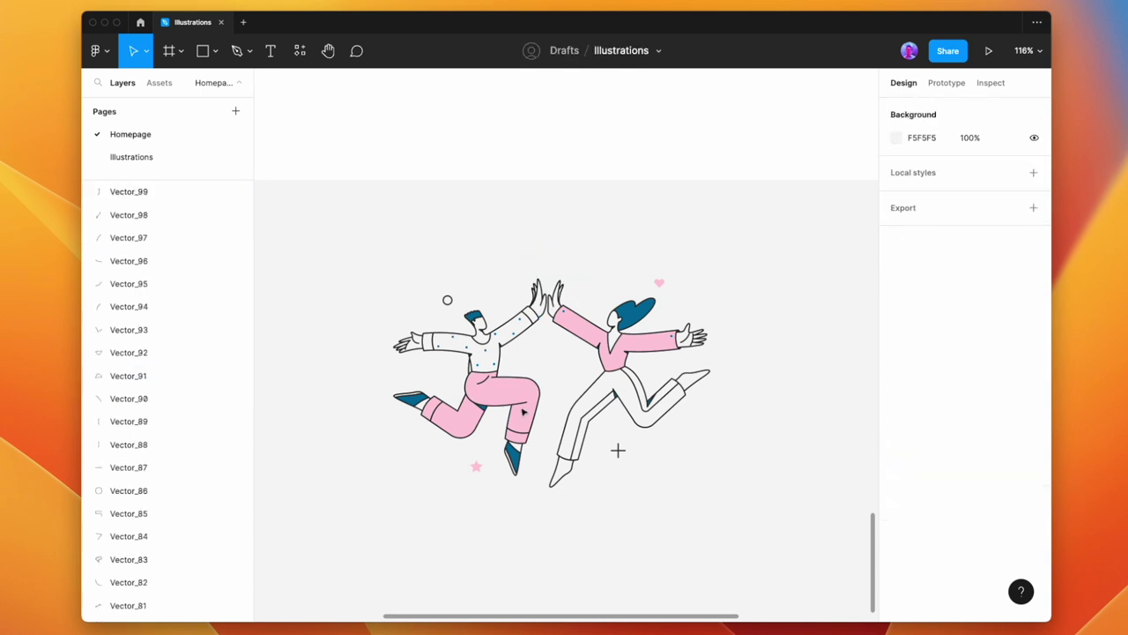
Group the man's shapes into one group and the woman's shapes into another.
drag(539, 495, 548, 518)
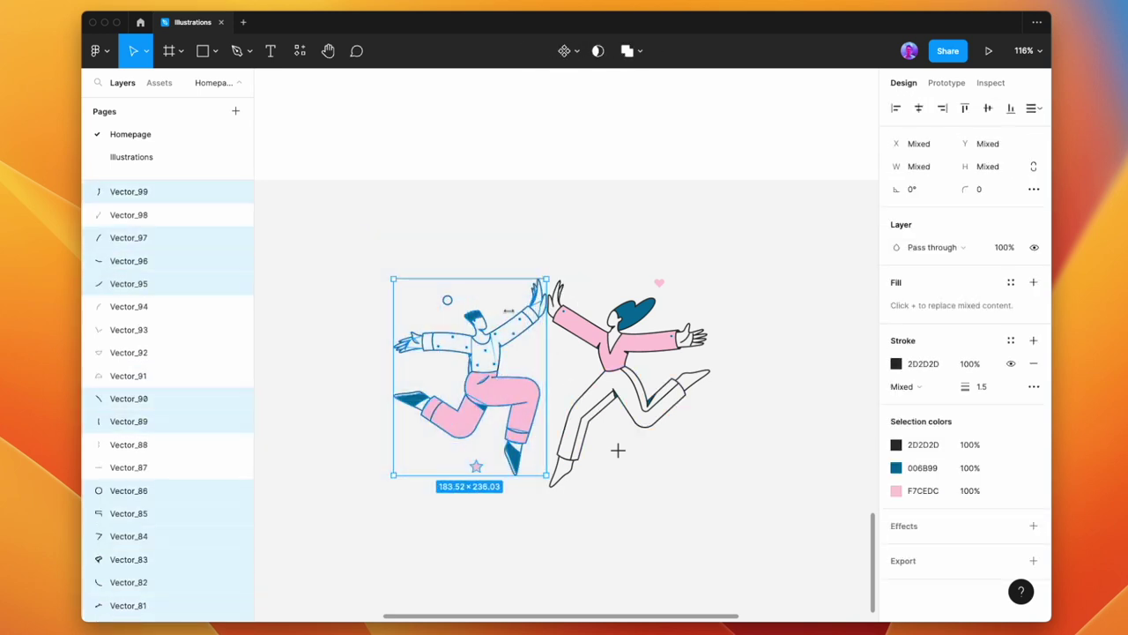
key(super+g)
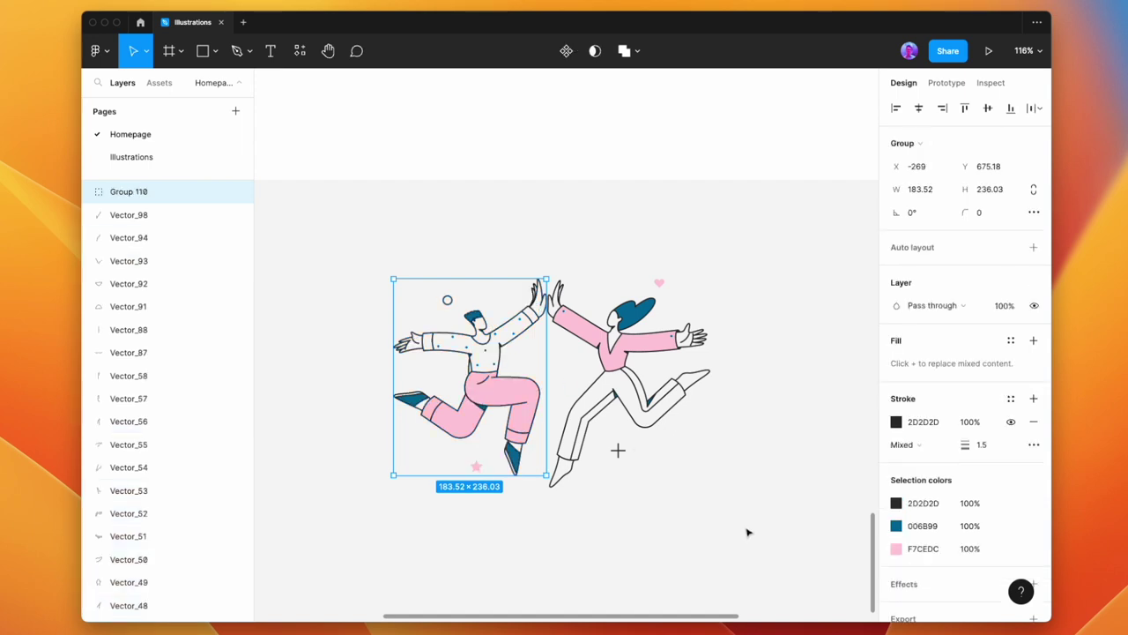
drag(781, 548, 551, 244)
key(super+g)
Move the man onto the blue banner left of the text and the woman right of it, at about X 967, Y 2242.
scroll(564, 244, down, 5)
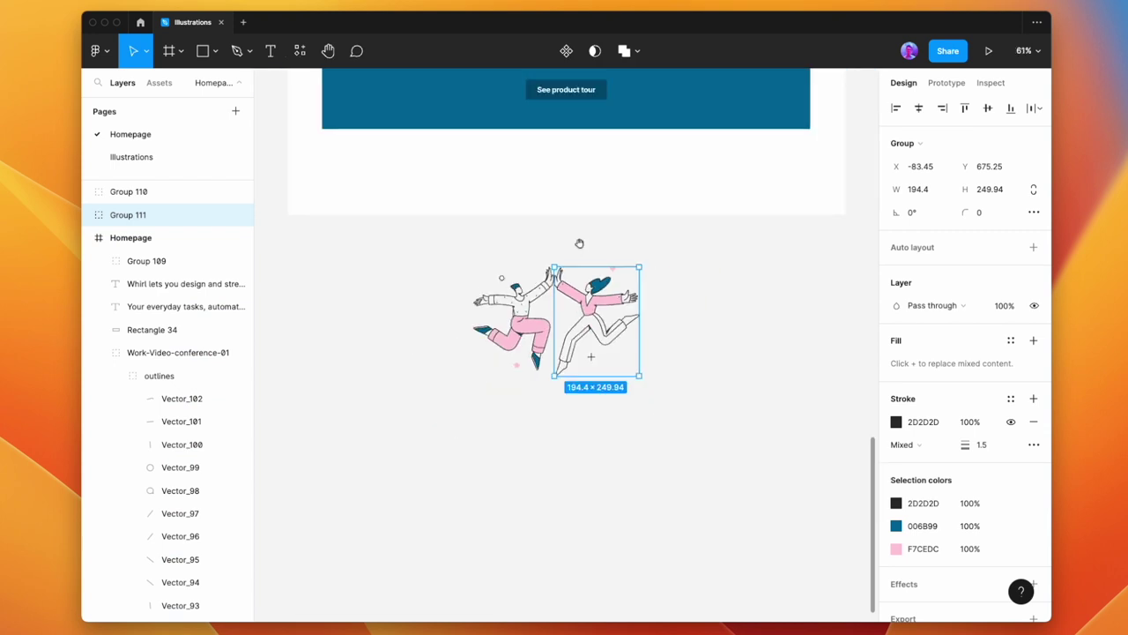
scroll(570, 387, up, 3)
drag(524, 528, 395, 260)
click(582, 495)
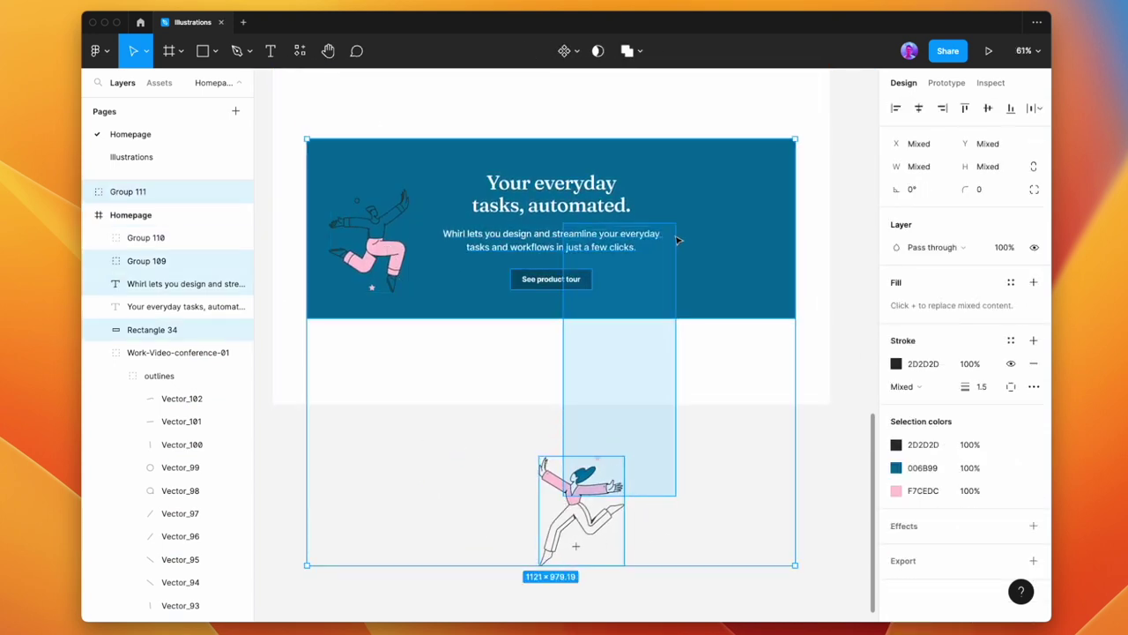
drag(583, 495, 742, 221)
scroll(536, 262, up, 2)
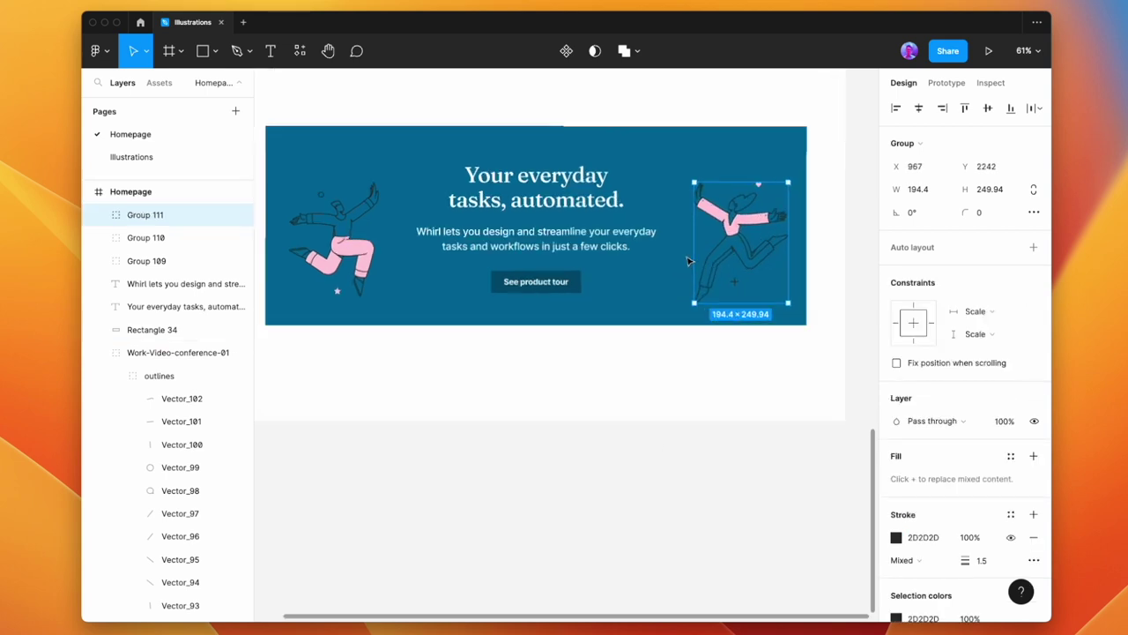
Scale up both figure groups together, making the man about 275 × 353 and the woman about 291 × 374.
shift+click(346, 249)
scroll(353, 238, down, 3)
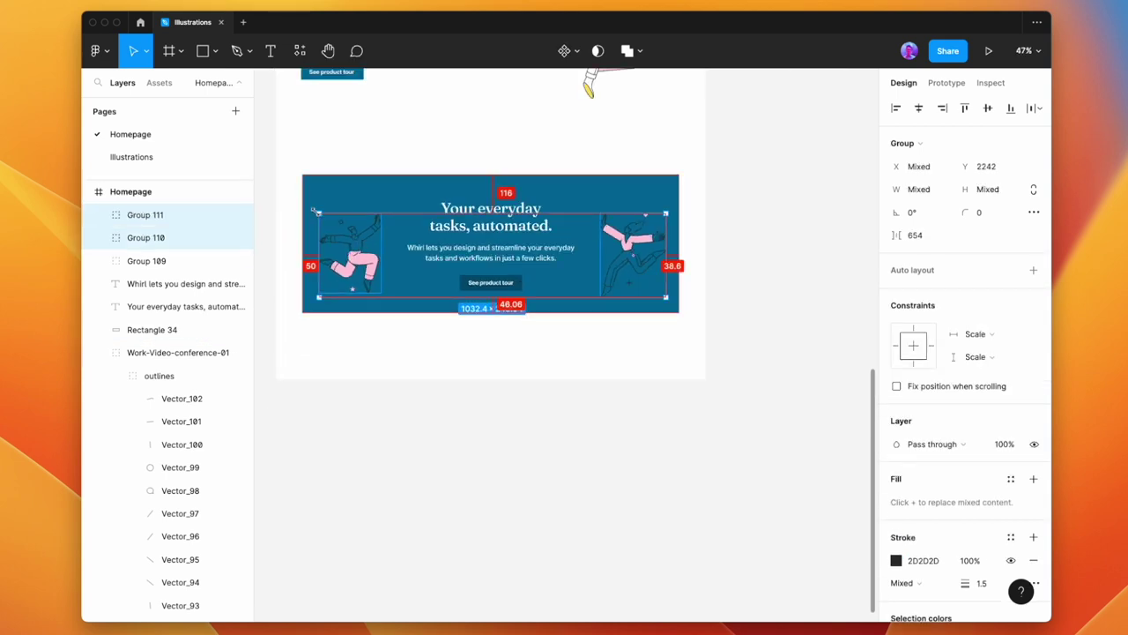
mouse_move(313, 210)
mouse_down()
mouse_move(300, 174)
mouse_move(309, 193)
mouse_up()
drag(340, 156, 386, 181)
click(400, 189)
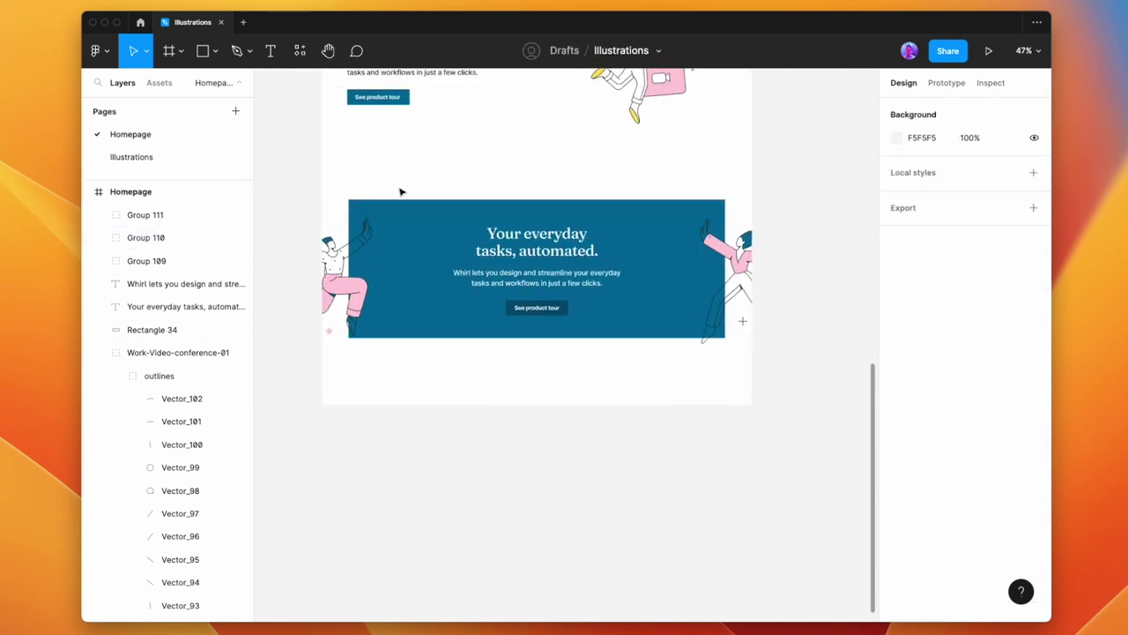
Reposition the figures to overhang the banner's sides, with the man at about X 51, Y 2217 and the woman at about X 954, Y 2214.
click(361, 286)
drag(360, 285, 398, 295)
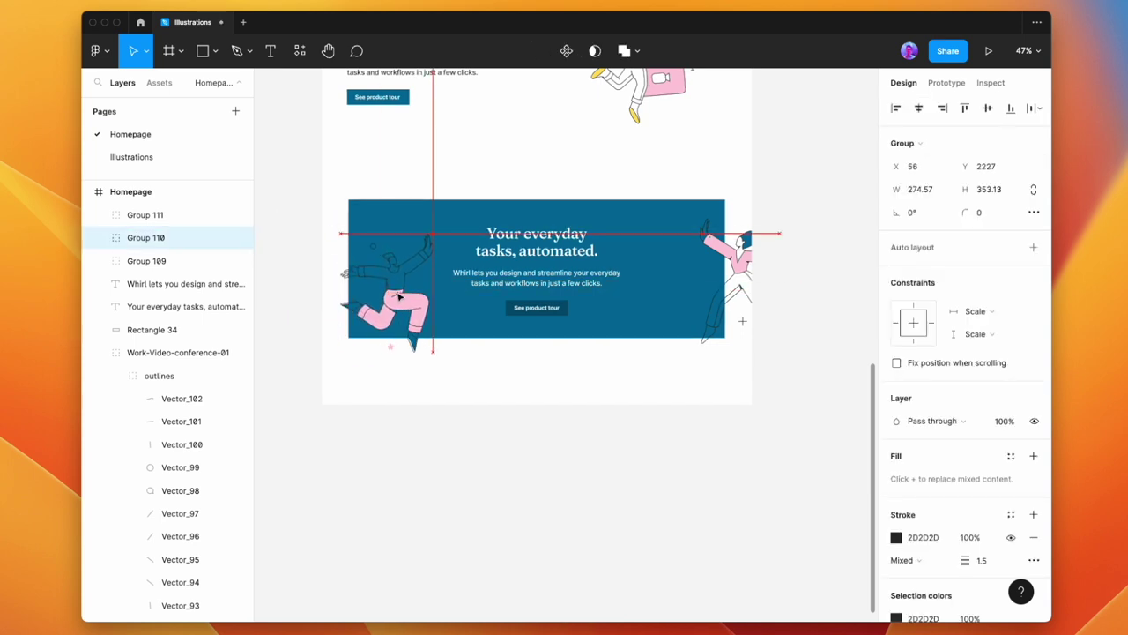
drag(743, 264, 690, 266)
scroll(571, 283, up, 5)
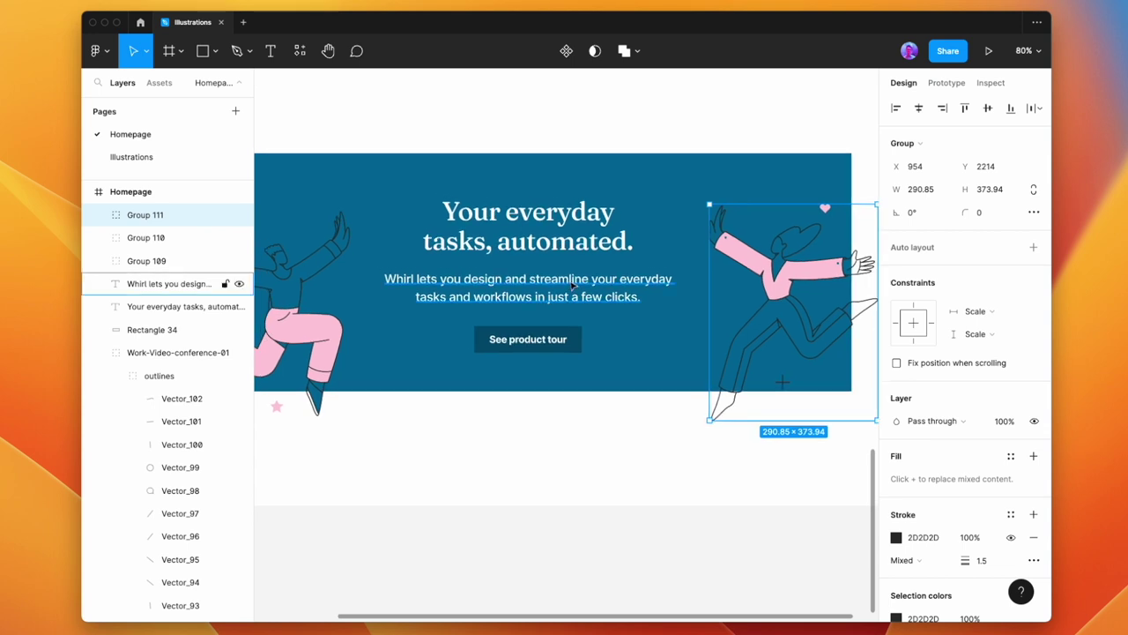
scroll(571, 284, down, 1)
scroll(571, 284, left, 2)
scroll(571, 284, down, 2)
click(350, 319)
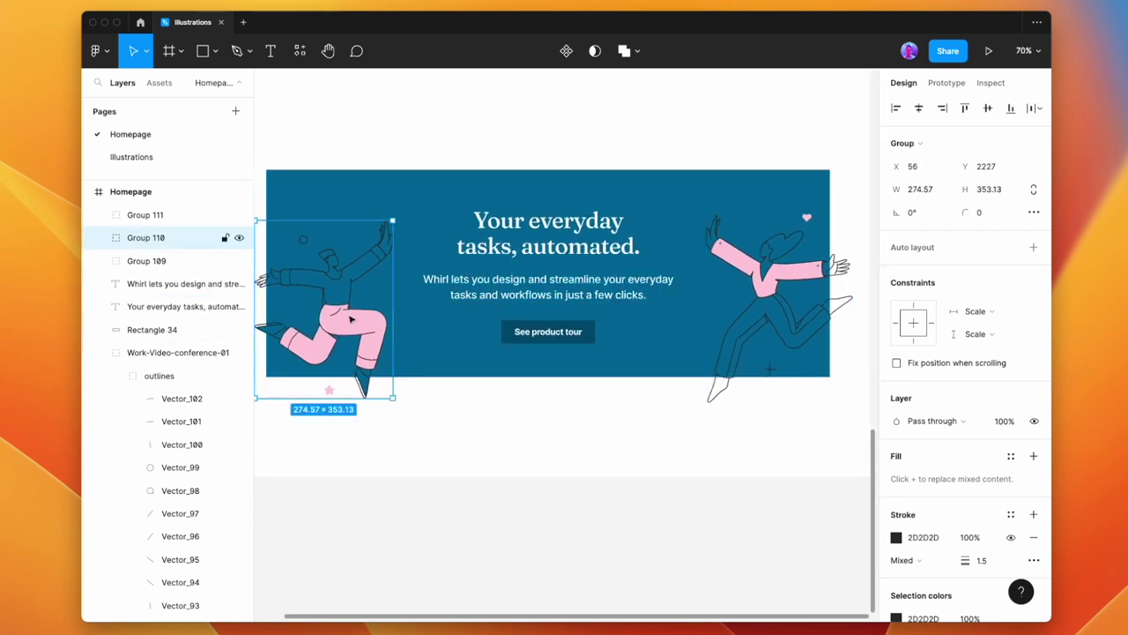
drag(350, 319, 346, 313)
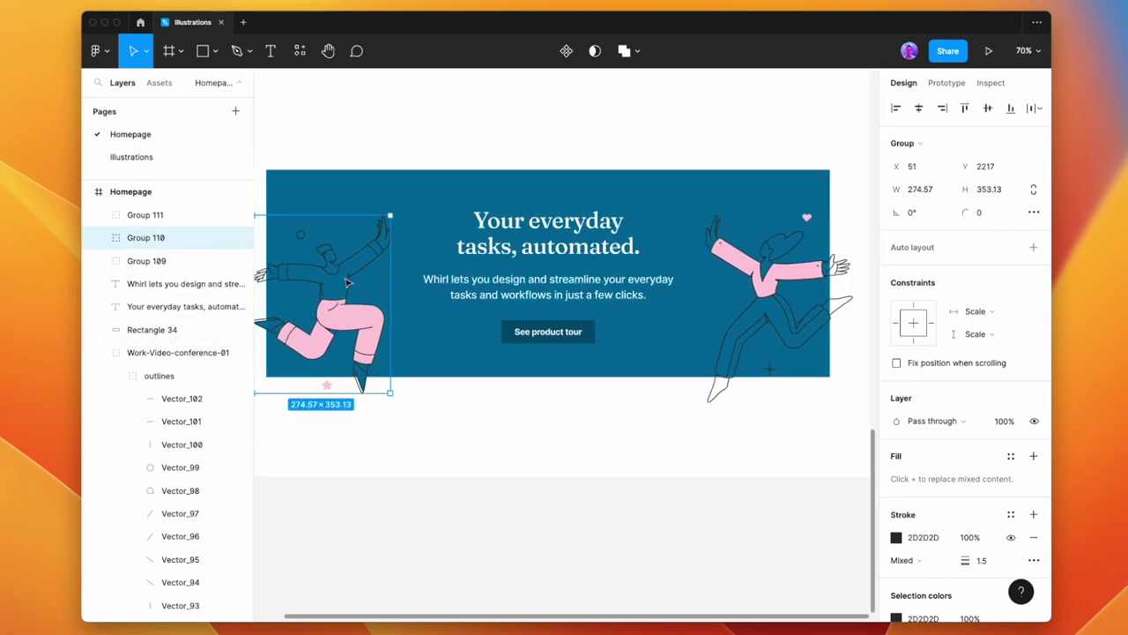
click(414, 312)
click(638, 453)
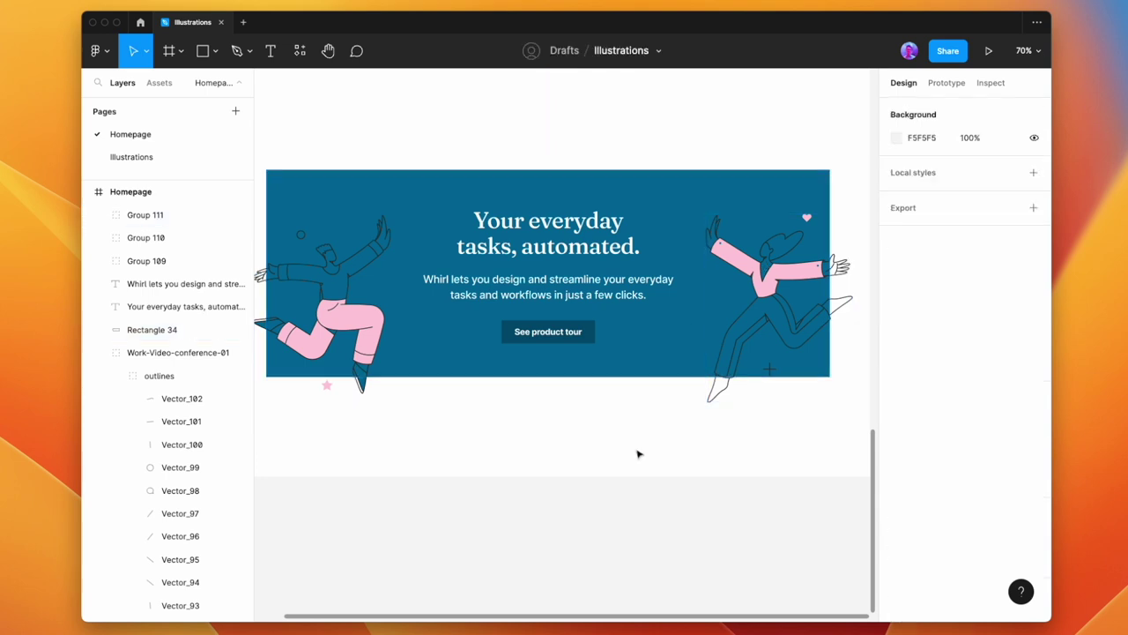
Recolour the dark 2D2D2D outlines of both banner figures to the lighter blue 2193C4.
click(716, 397)
shift+click(226, 237)
scroll(896, 457, down, 4)
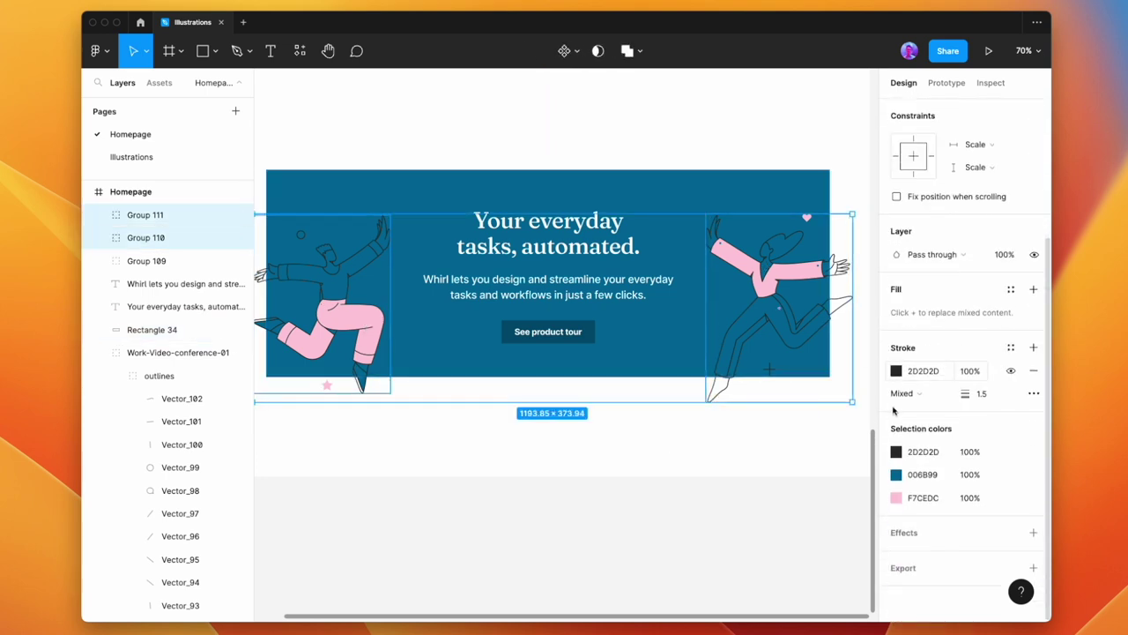
click(896, 456)
drag(767, 322, 629, 197)
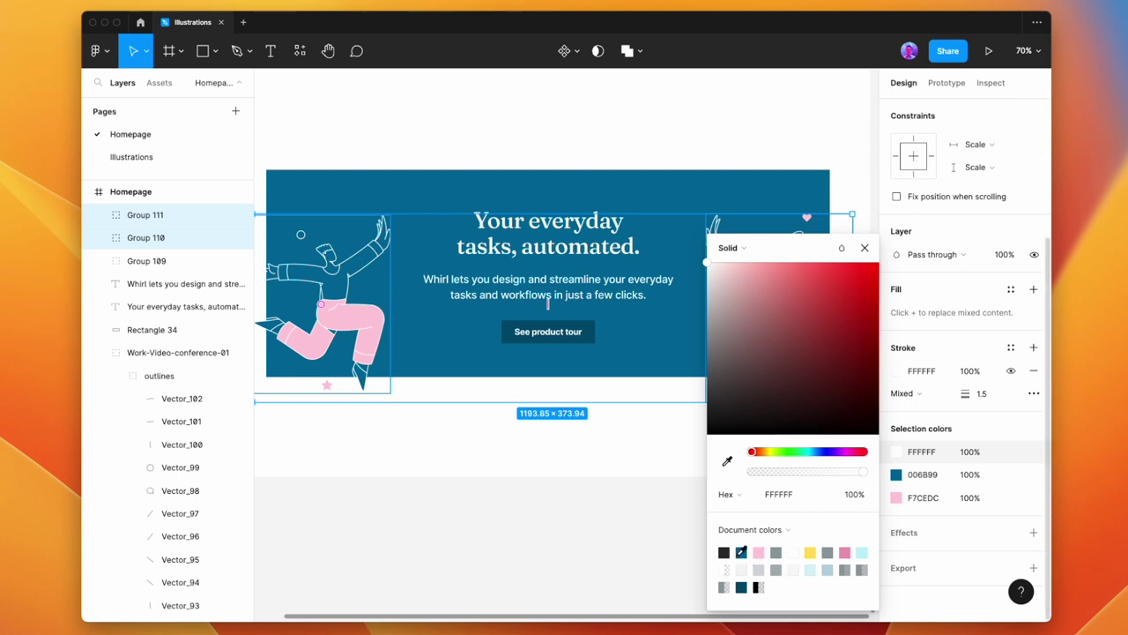
click(741, 551)
mouse_move(875, 326)
mouse_down()
mouse_move(872, 316)
mouse_move(878, 360)
mouse_move(859, 389)
mouse_move(841, 312)
mouse_move(851, 309)
mouse_up()
click(617, 421)
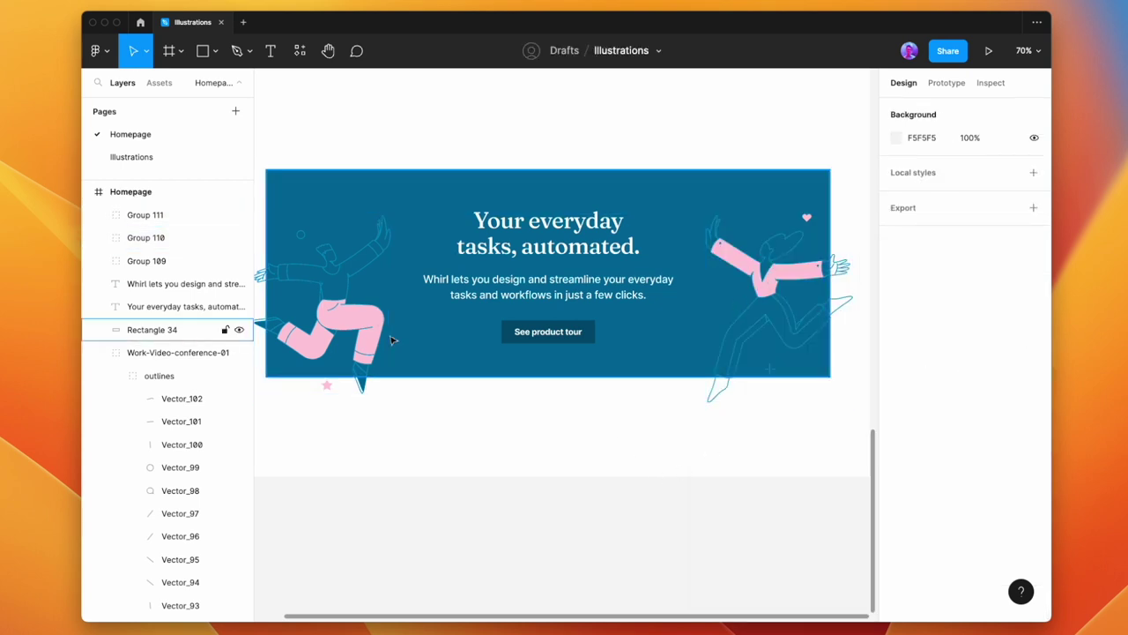
Recolour the pink fills of both banner figures to the dark blue 005E86.
click(371, 305)
shift+click(767, 273)
scroll(961, 352, down, 5)
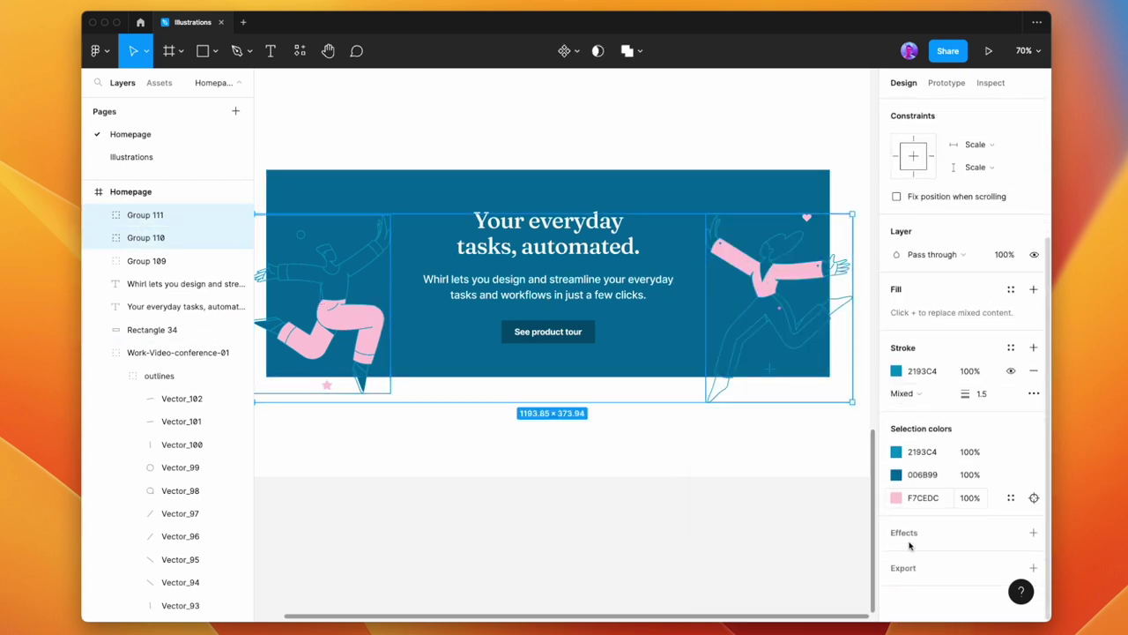
click(896, 498)
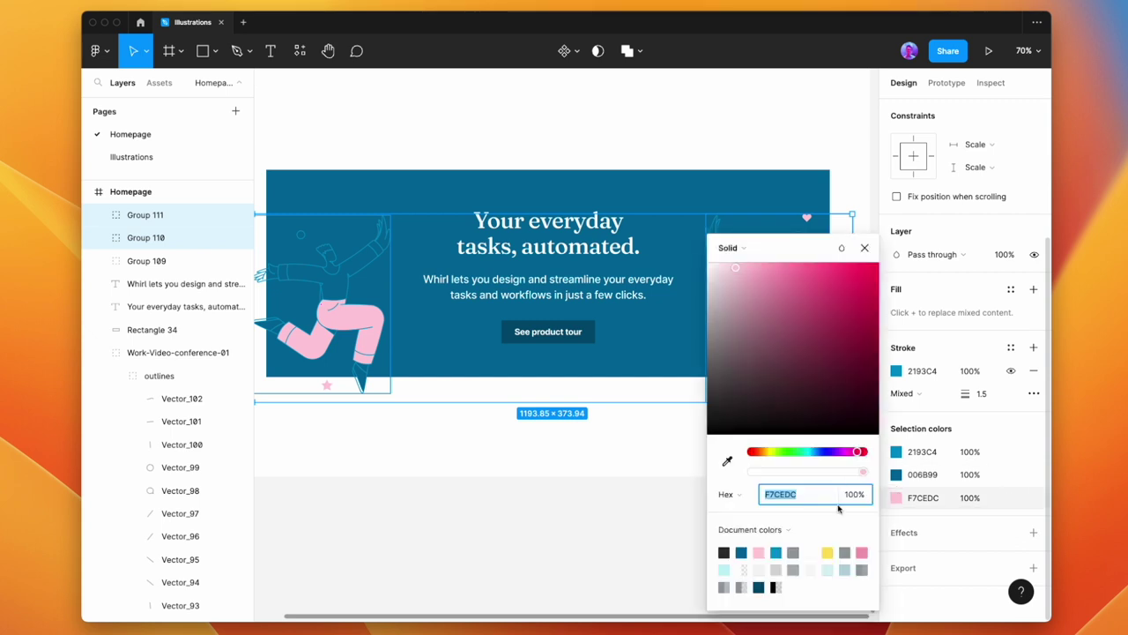
click(776, 552)
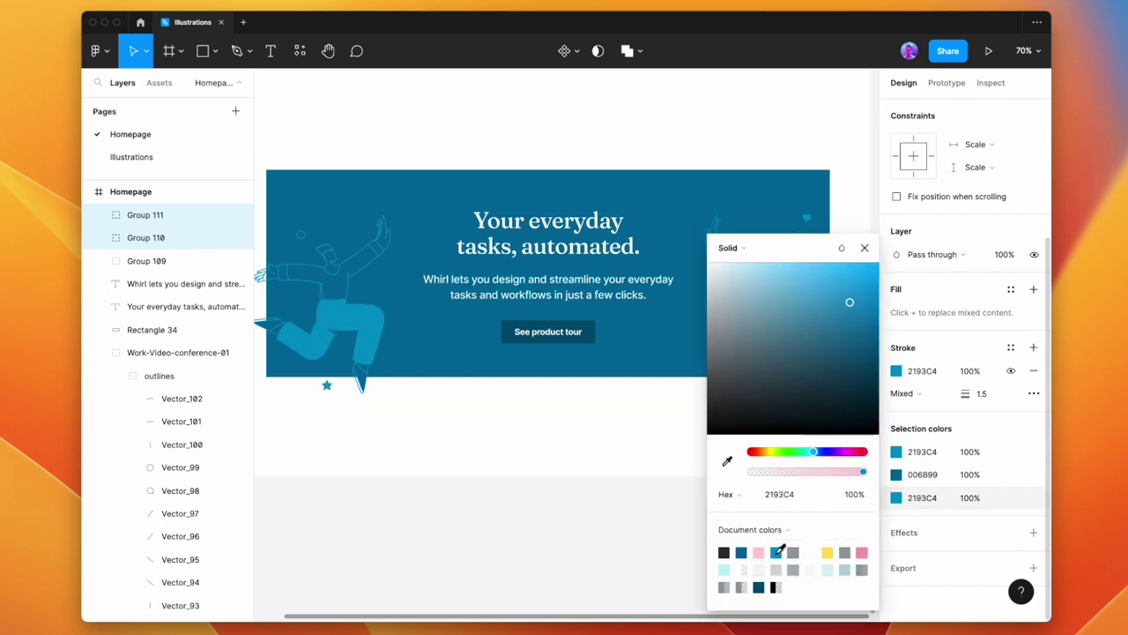
click(741, 552)
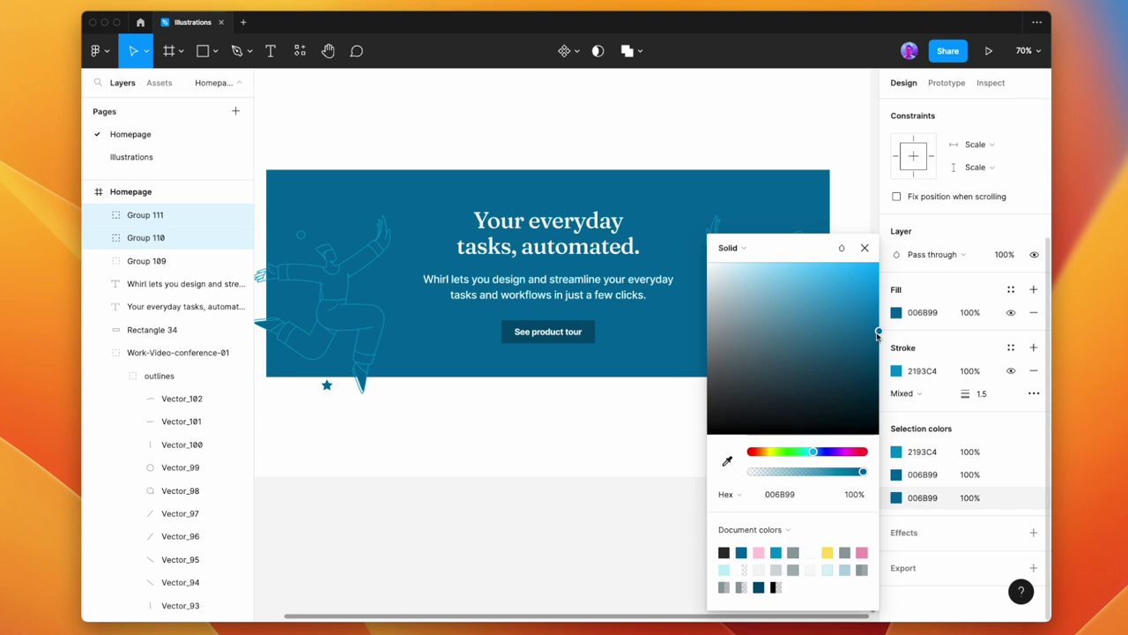
drag(878, 333, 886, 352)
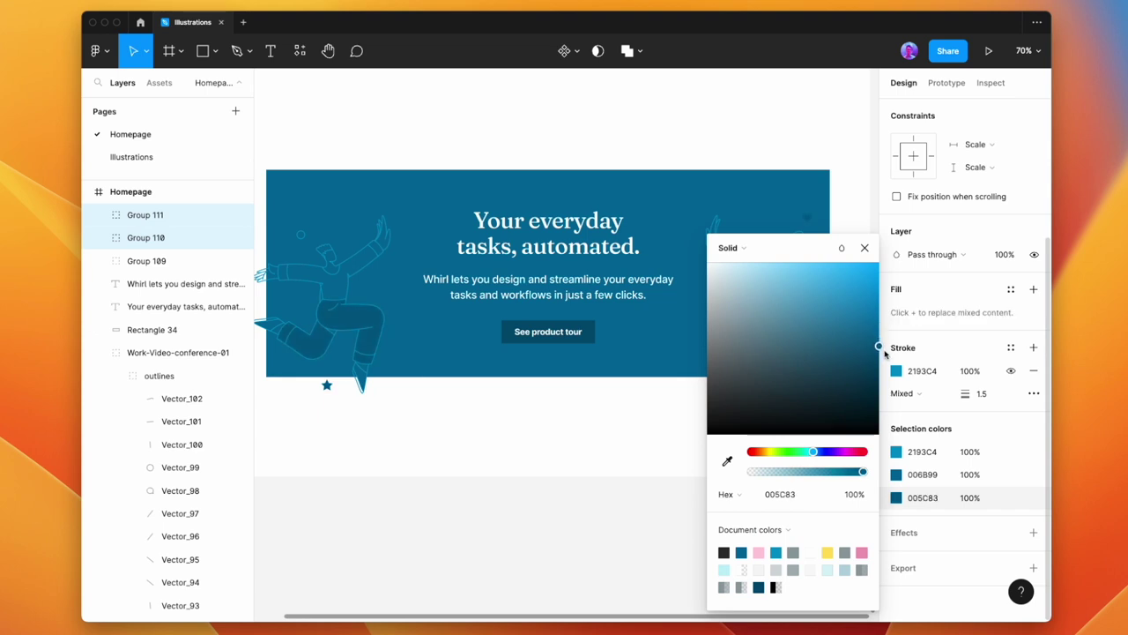
drag(885, 352, 887, 350)
click(690, 407)
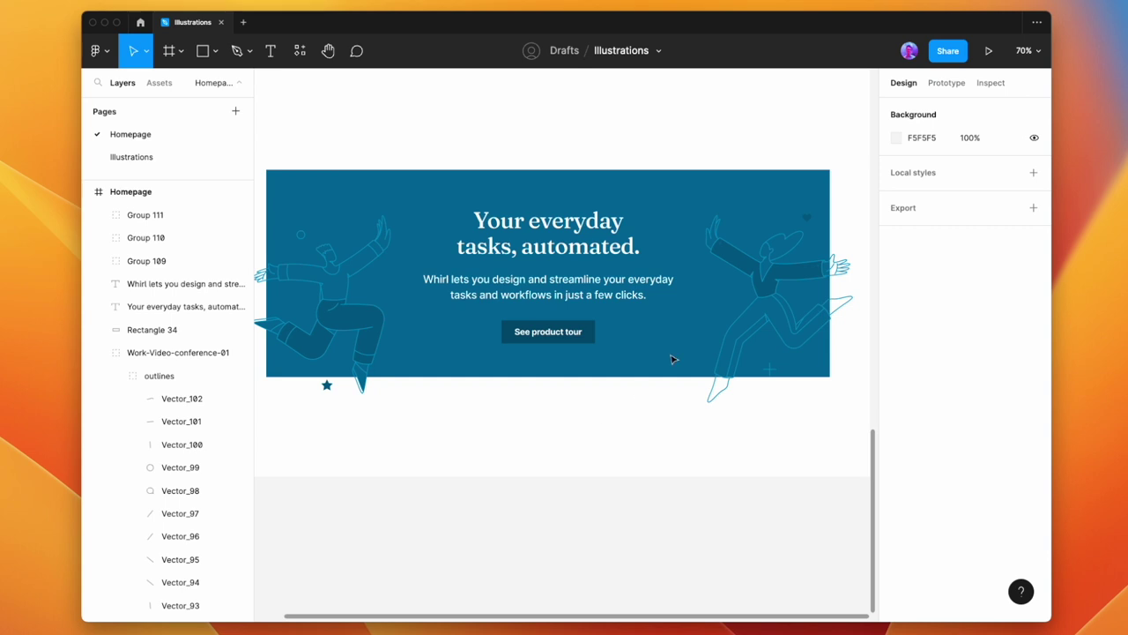
Move the small heart slightly up and left above the woman and fill it with the pink document colour F7CEDC.
super+click(808, 220)
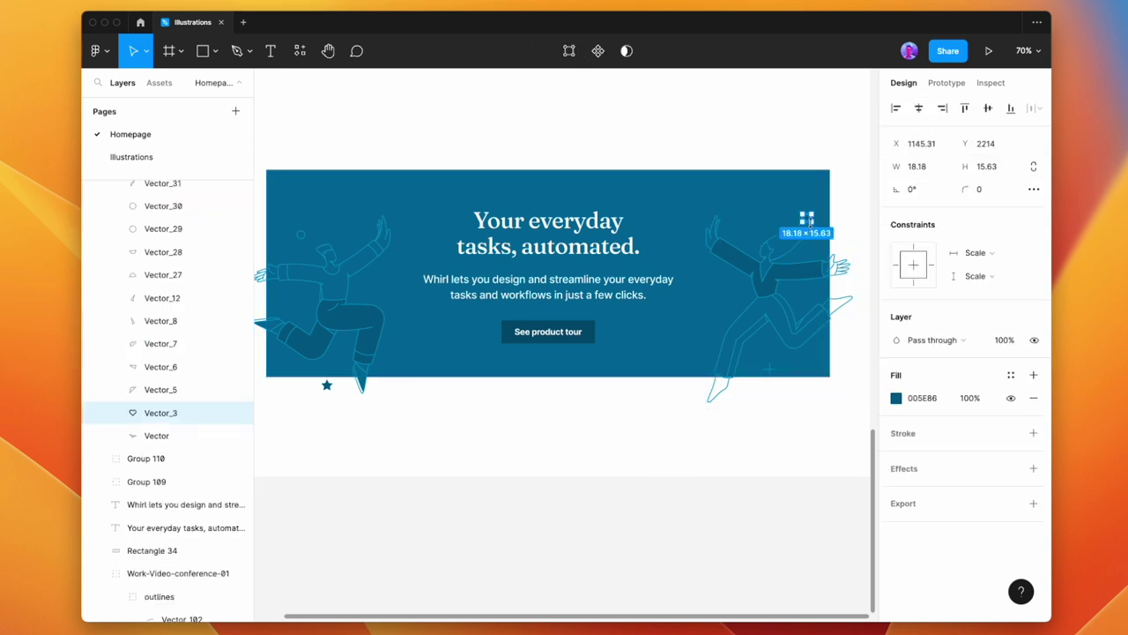
drag(808, 221, 801, 206)
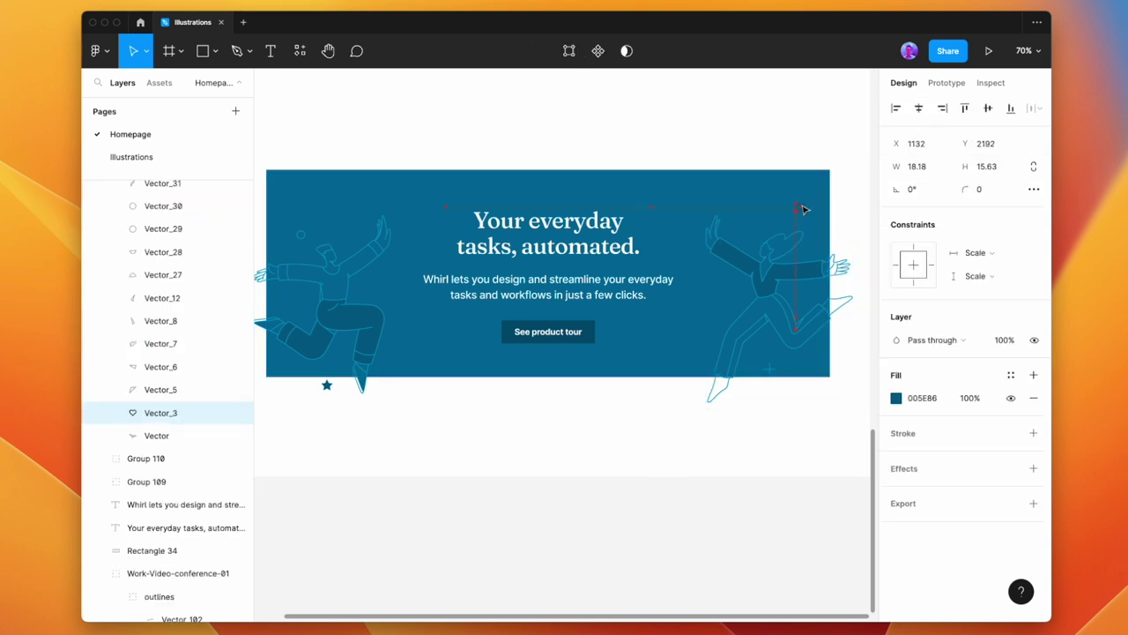
click(894, 399)
click(758, 551)
click(342, 390)
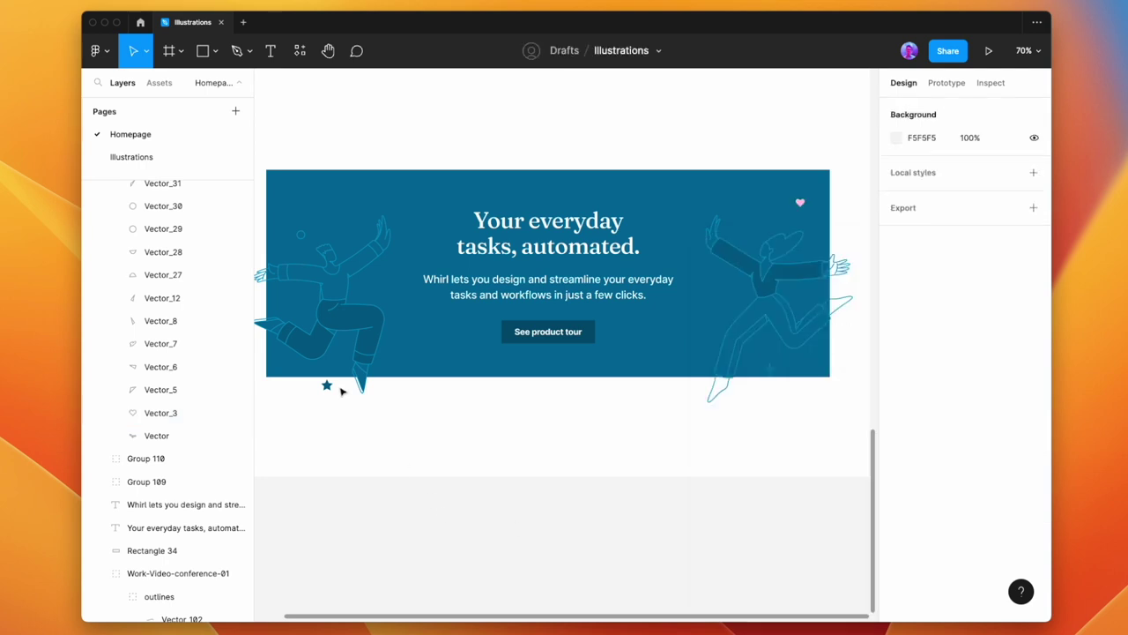
Move the star onto the banner at about X 361, Y 2471 and fill it with yellow FAE173.
super+click(326, 385)
drag(326, 385, 414, 349)
click(895, 398)
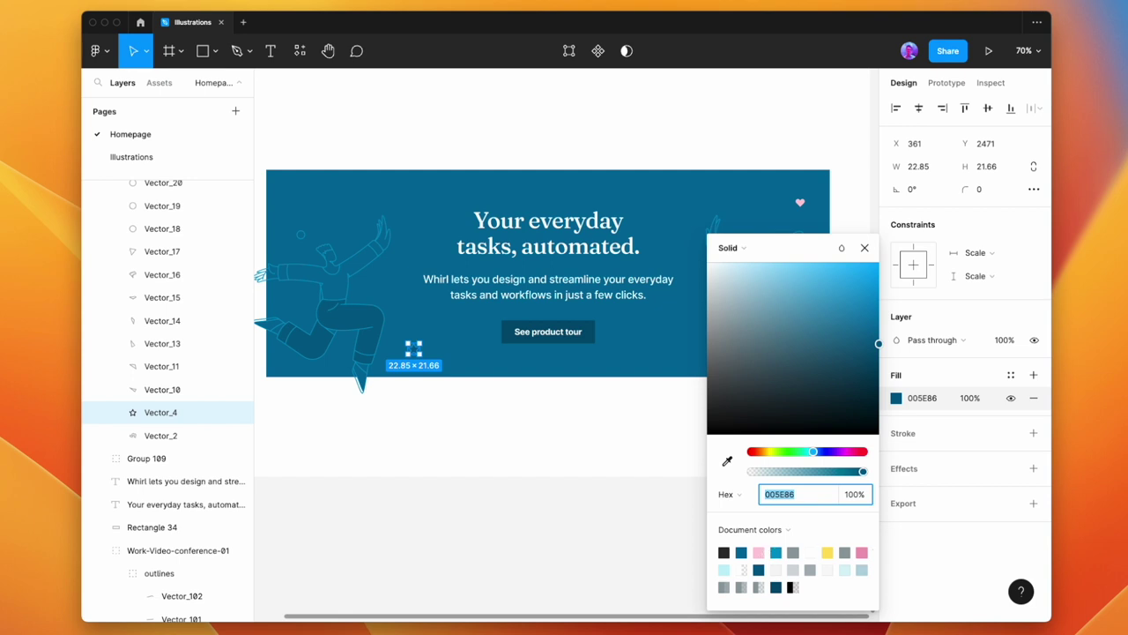
click(761, 552)
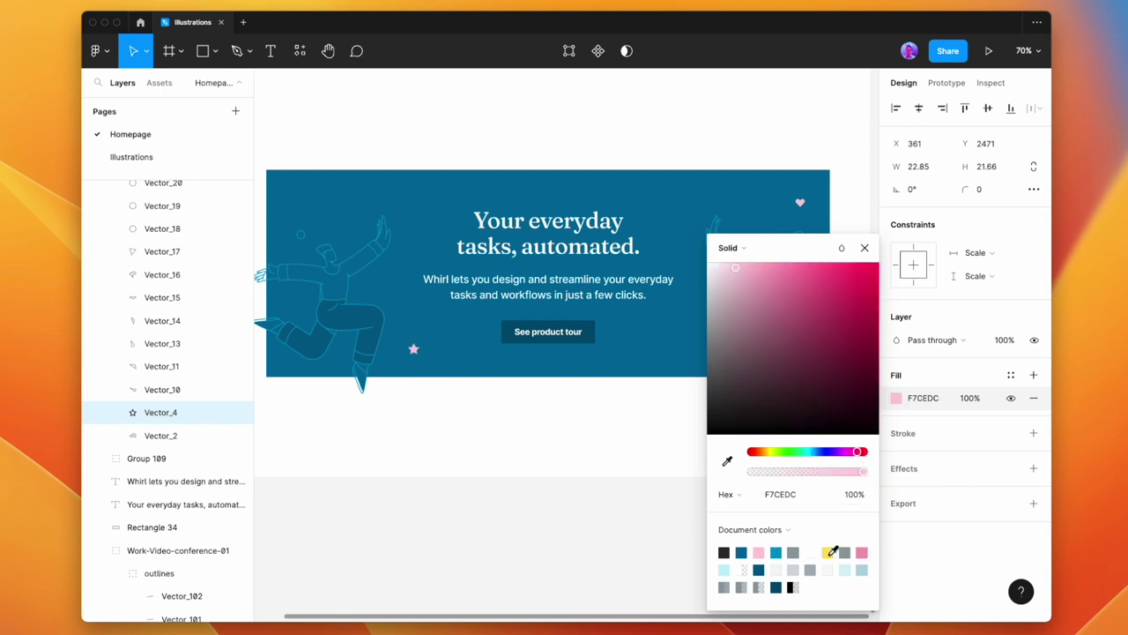
click(828, 551)
click(471, 431)
Nudge the yellow star closer to the man's foot and move the small outlined circle higher above his outstretched arm.
click(413, 349)
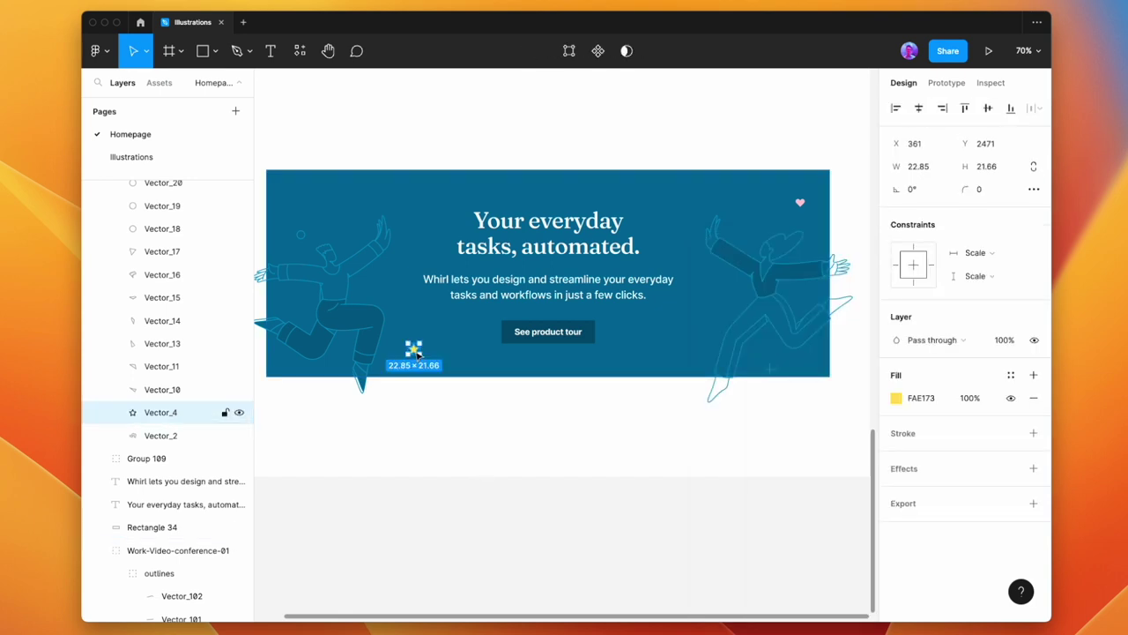
drag(413, 349, 407, 353)
drag(303, 235, 313, 211)
click(474, 452)
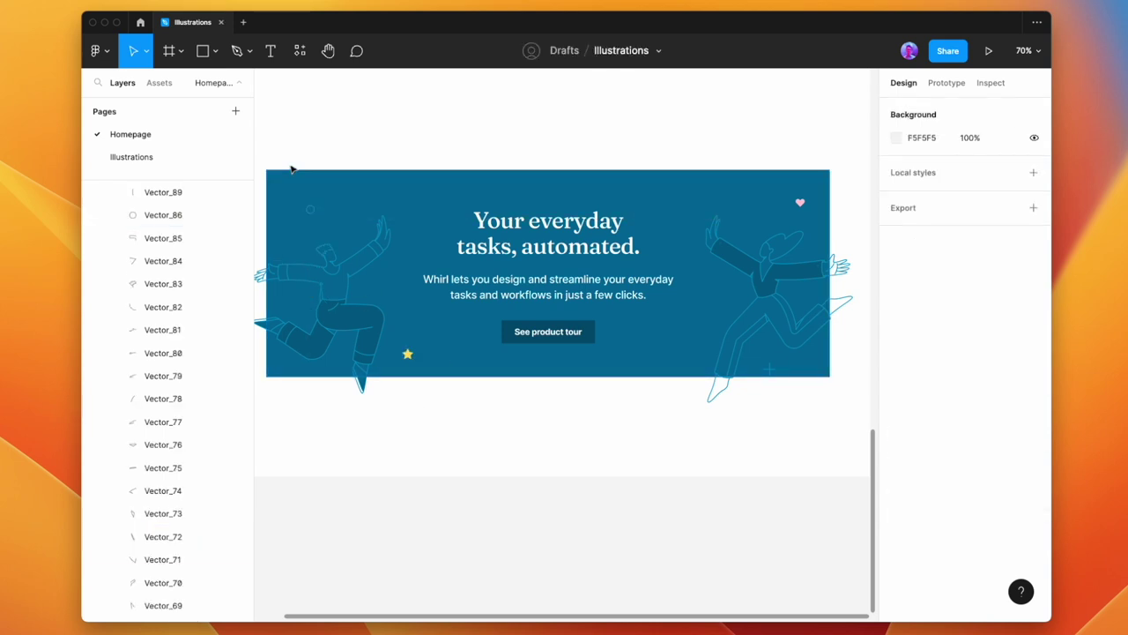
Set the stroke of the small circle above the man's arm to the pink document colour F7CEDC.
click(310, 208)
click(895, 435)
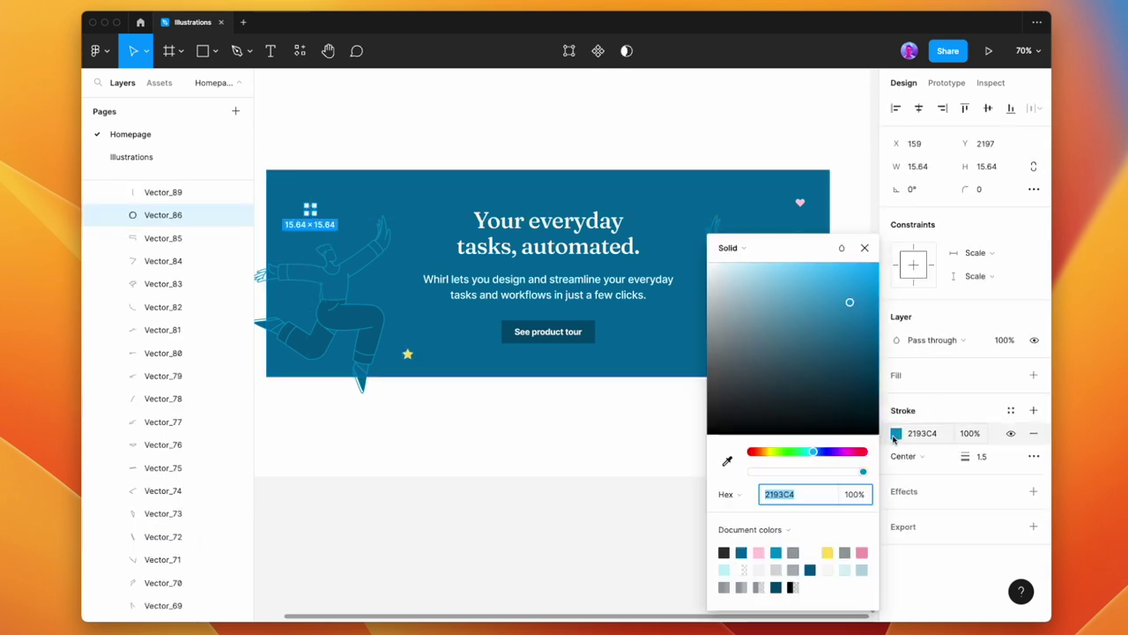
click(759, 553)
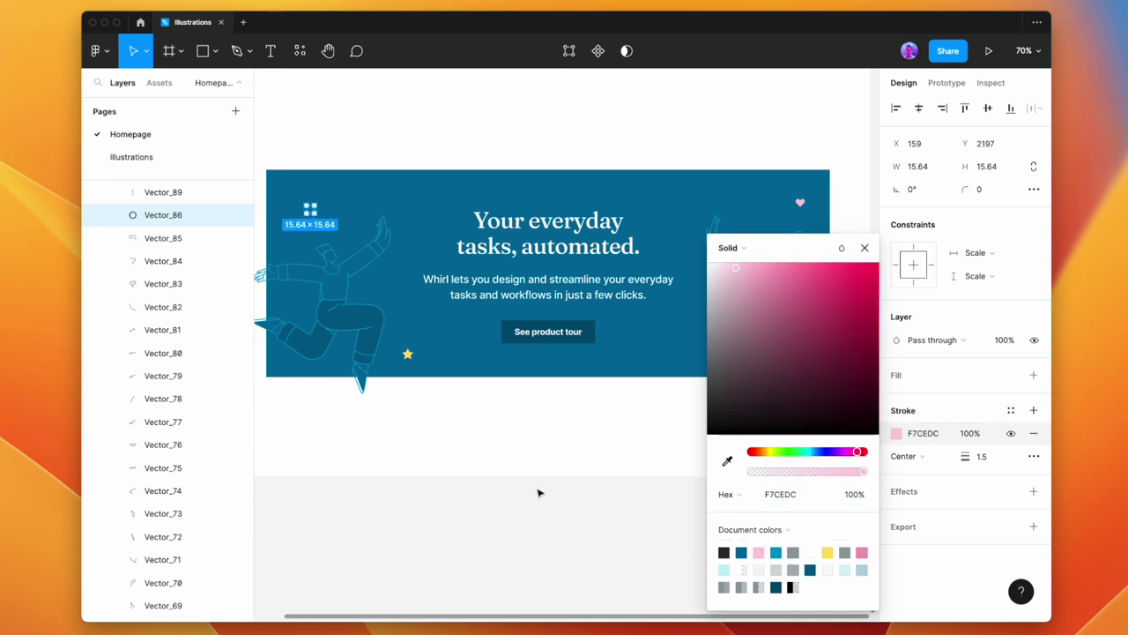
click(539, 492)
Group the two lines of the small plus sign near the woman's foot and set their stroke to yellow FAE173.
super+click(772, 368)
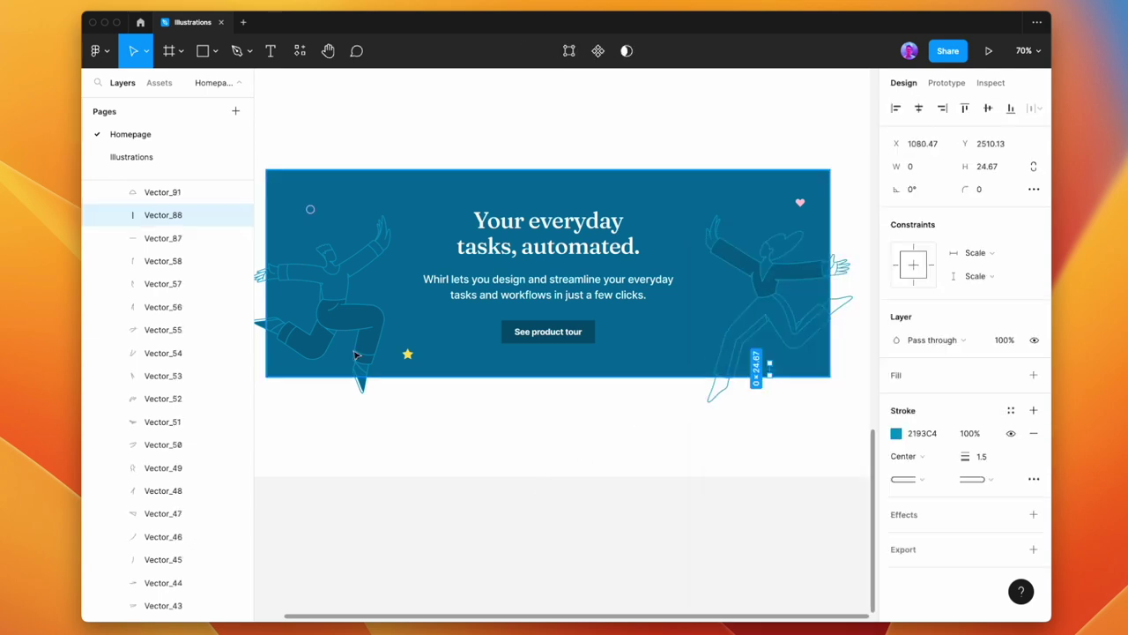
shift+click(168, 238)
key(super+g)
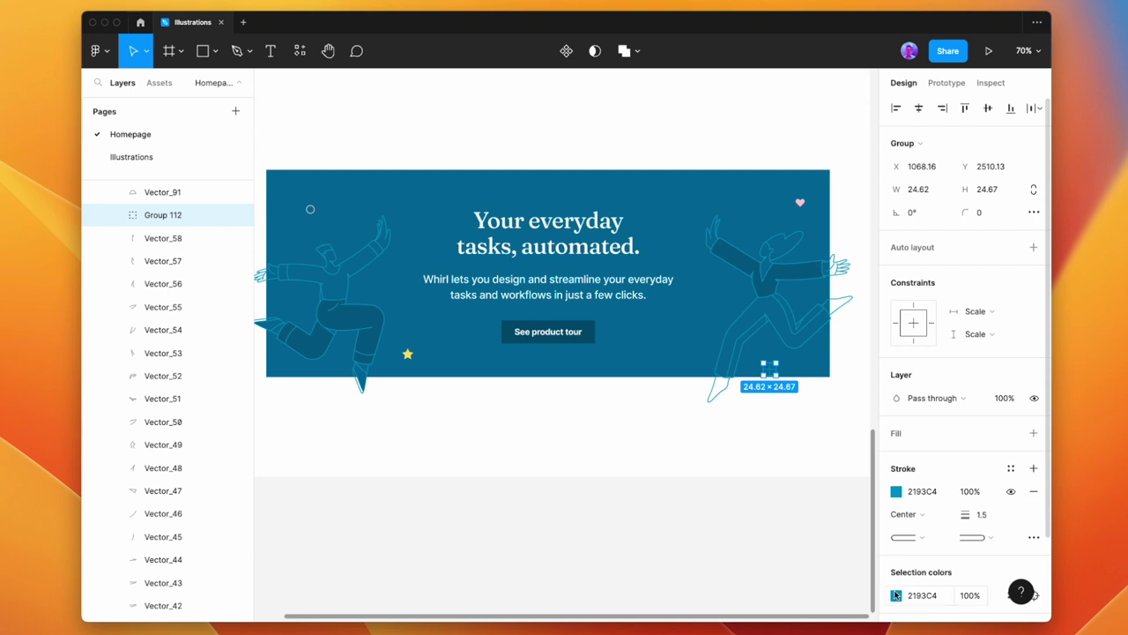
click(895, 595)
click(823, 544)
click(554, 471)
Move the yellow plus sign to the inner side of the woman at waist height and shift the pink heart slightly left.
click(770, 375)
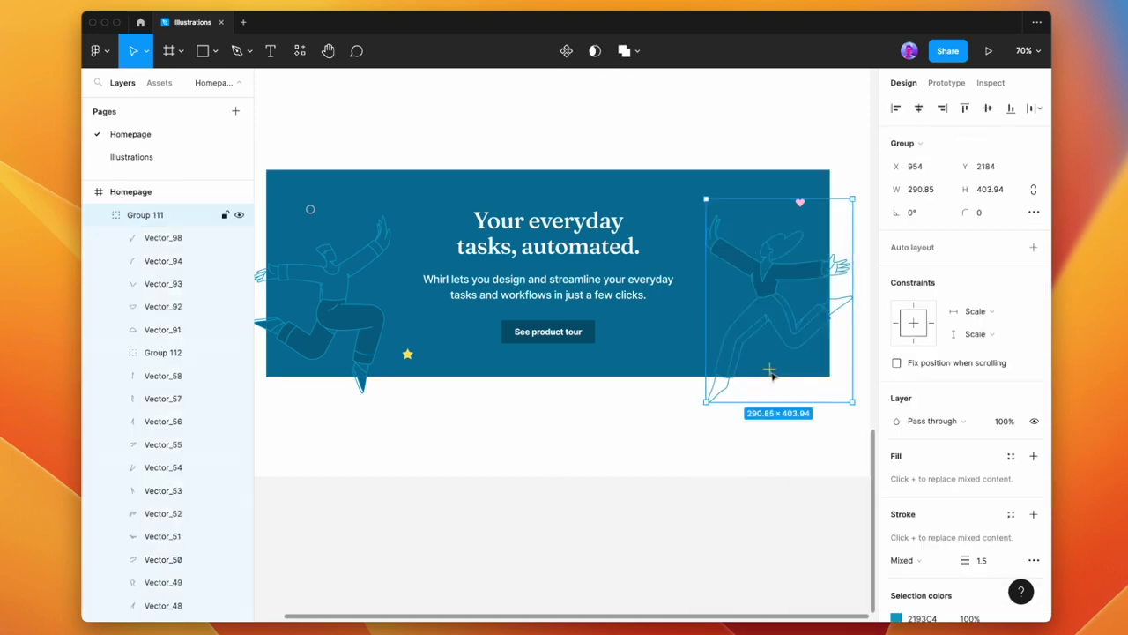
drag(771, 375, 775, 205)
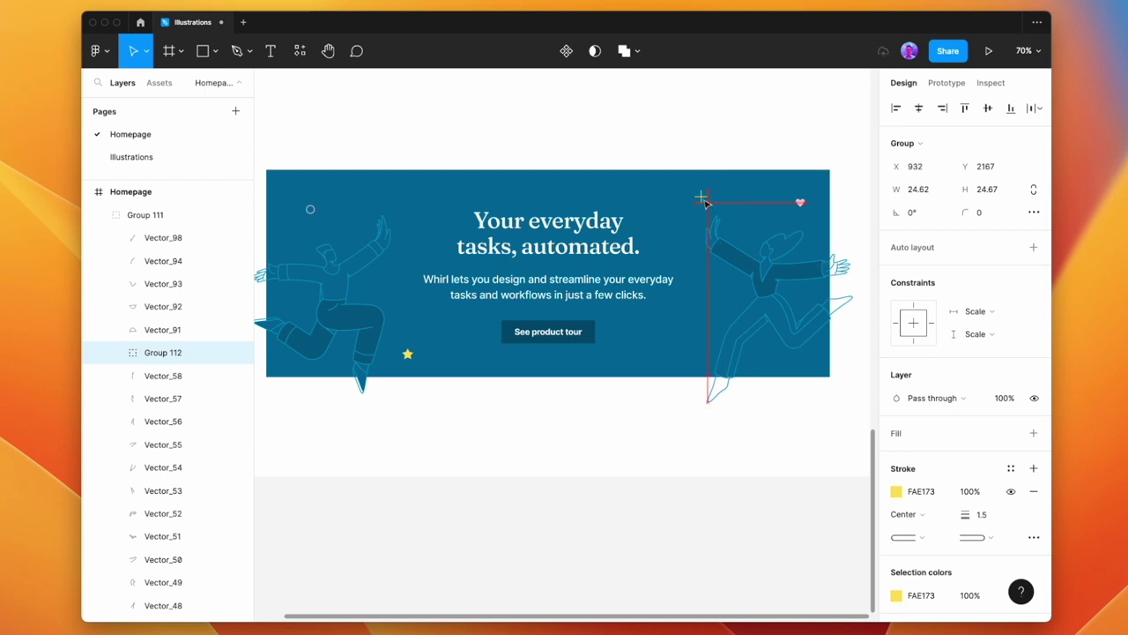
drag(690, 212, 719, 291)
key(Escape)
drag(800, 203, 783, 202)
click(743, 154)
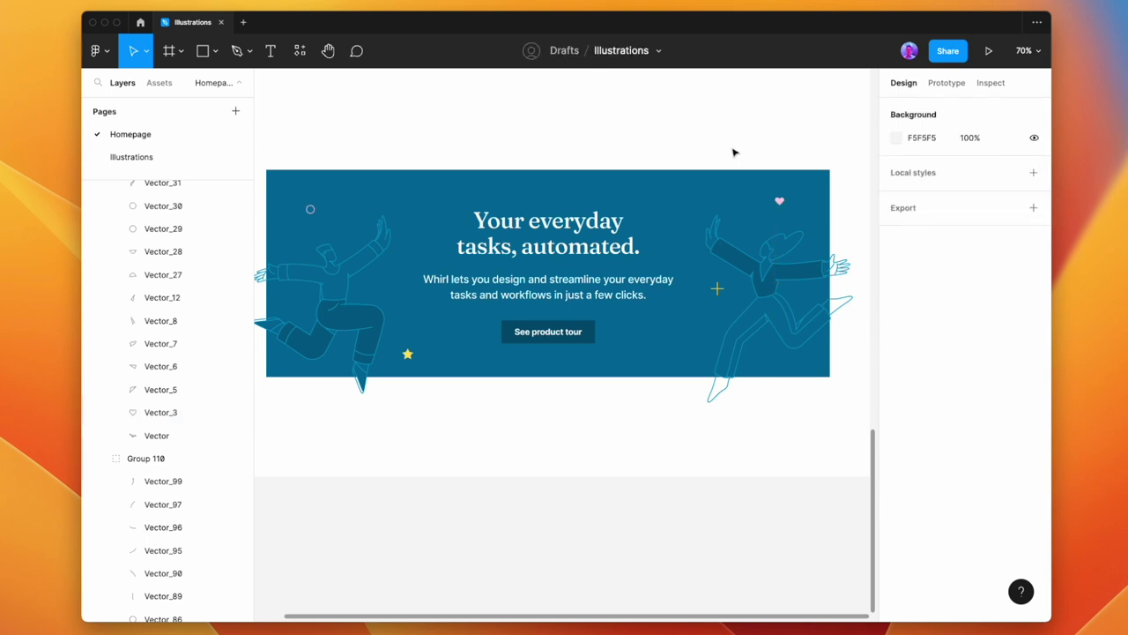
Group the man and woman banner illustrations together, including the feet and hands that overhang the banner.
scroll(732, 152, down, 2)
scroll(775, 265, up, 1)
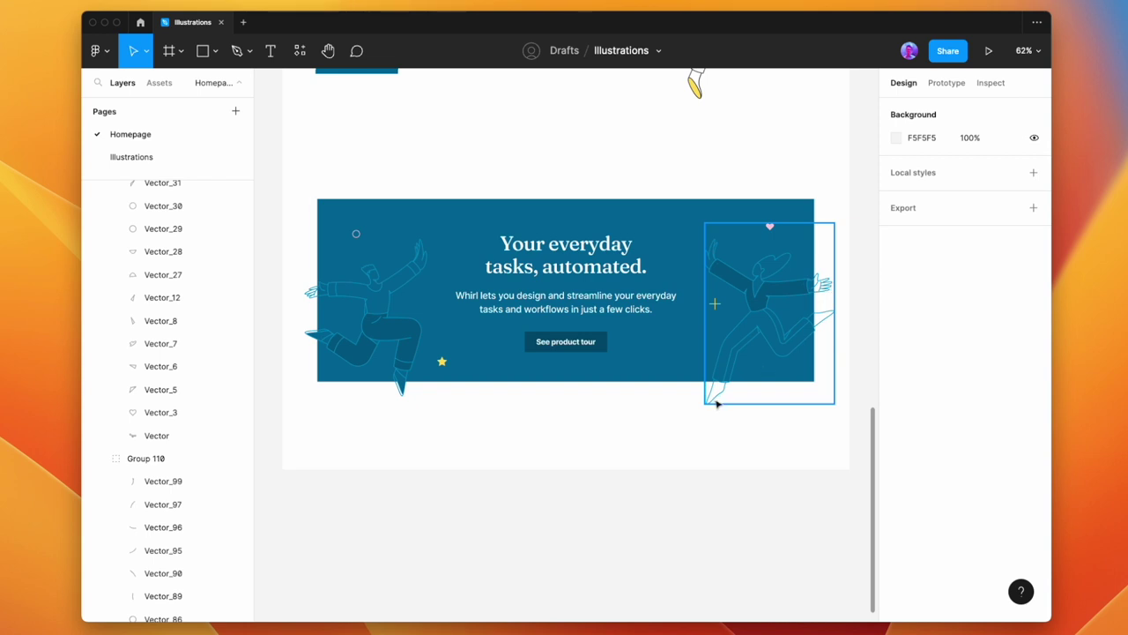
scroll(723, 390, up, 5)
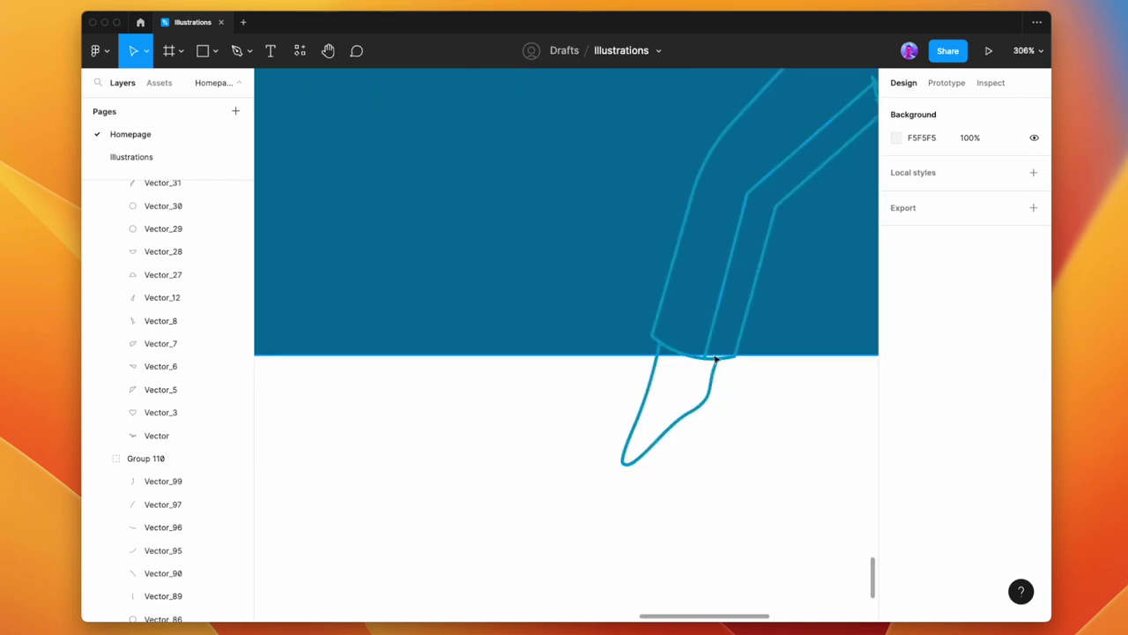
scroll(626, 327, down, 5)
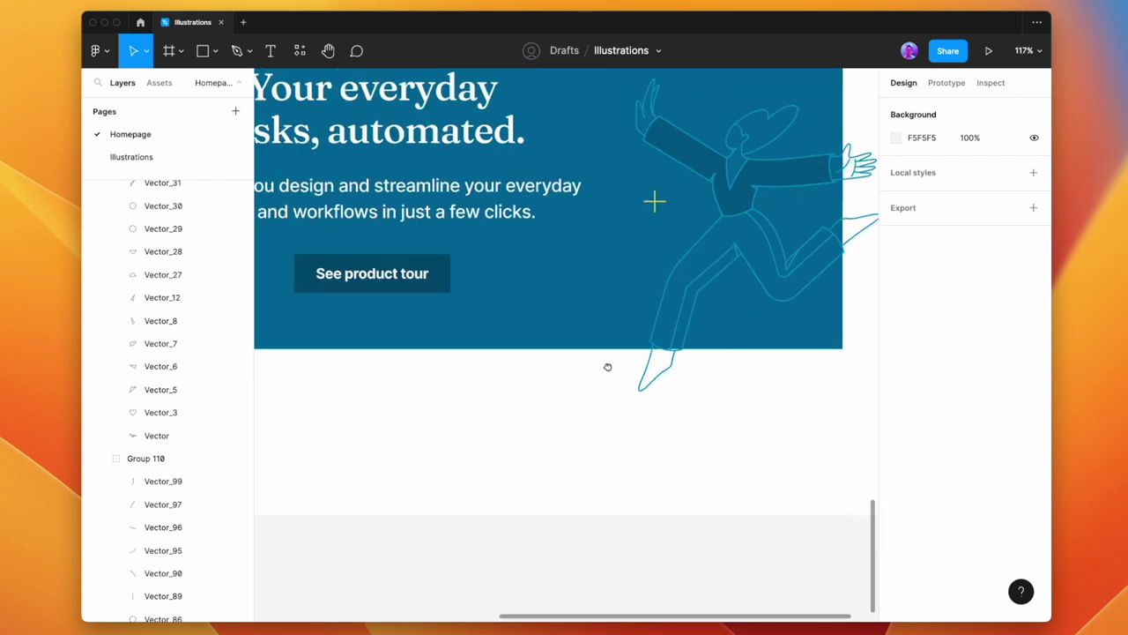
drag(621, 406, 683, 356)
scroll(683, 355, down, 3)
click(776, 300)
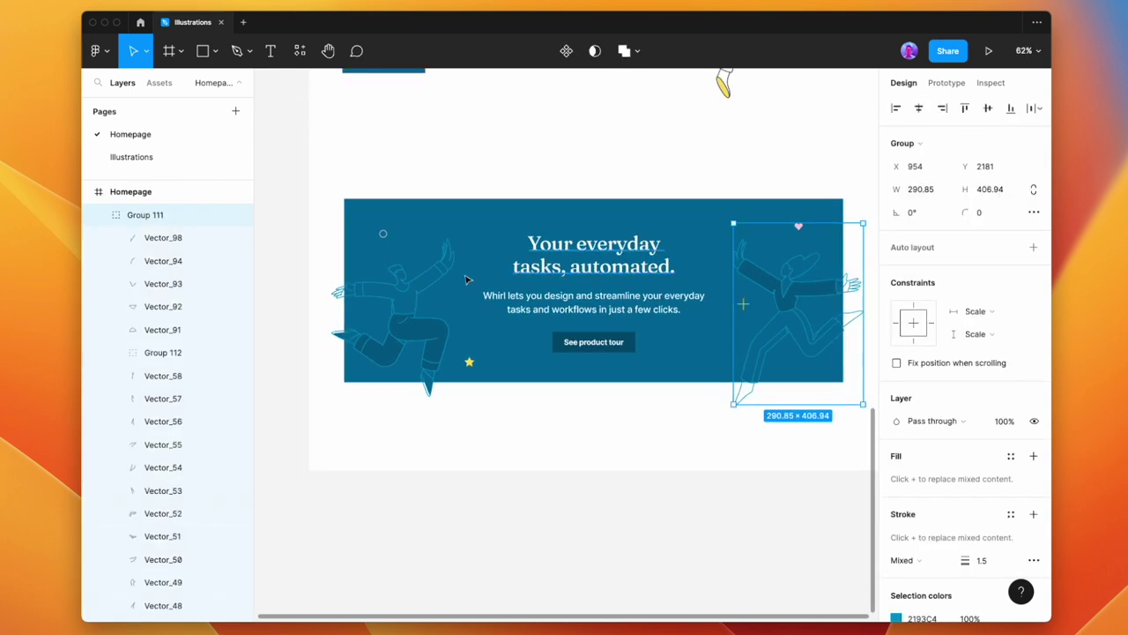
shift+click(398, 291)
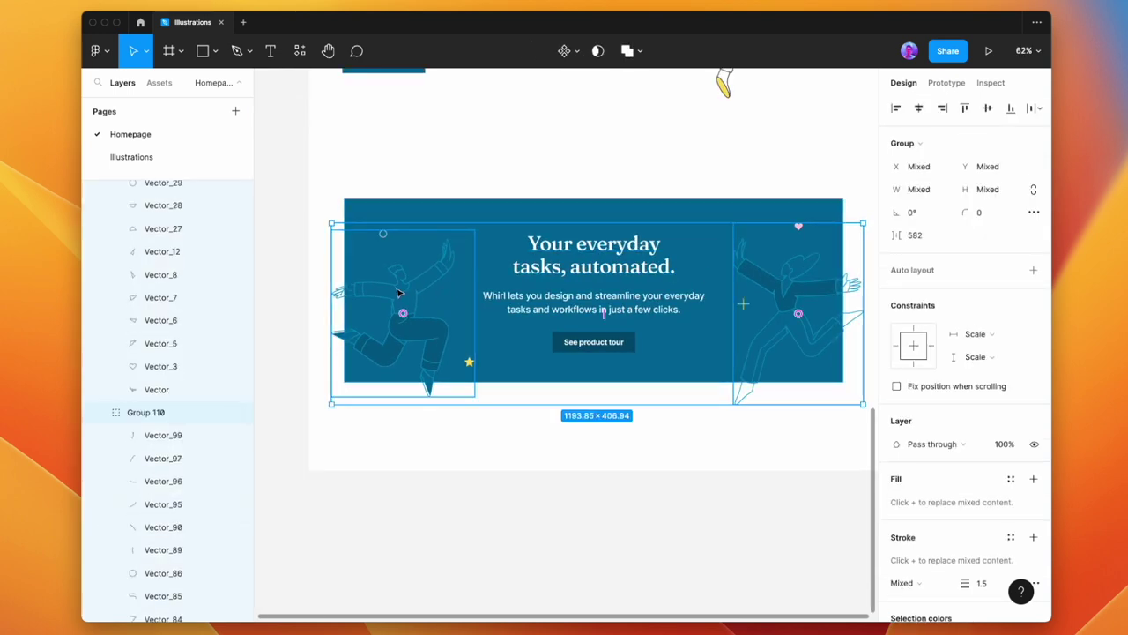
Duplicate the blue banner rectangle in place and use the copy as a mask on the grouped figures.
click(529, 216)
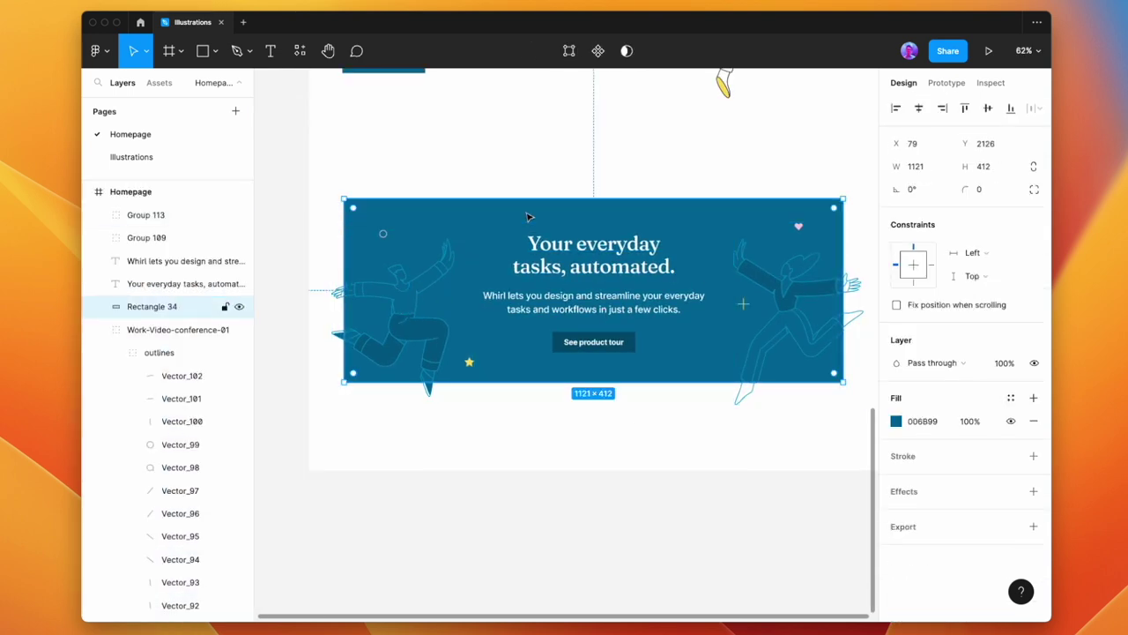
key(super+v)
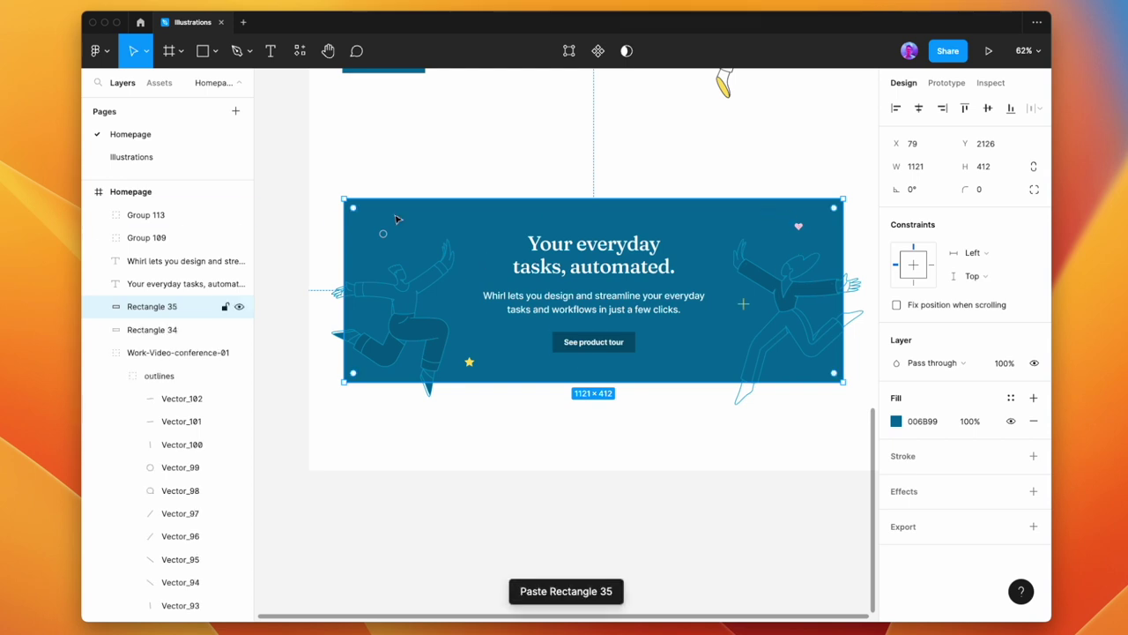
shift+click(405, 295)
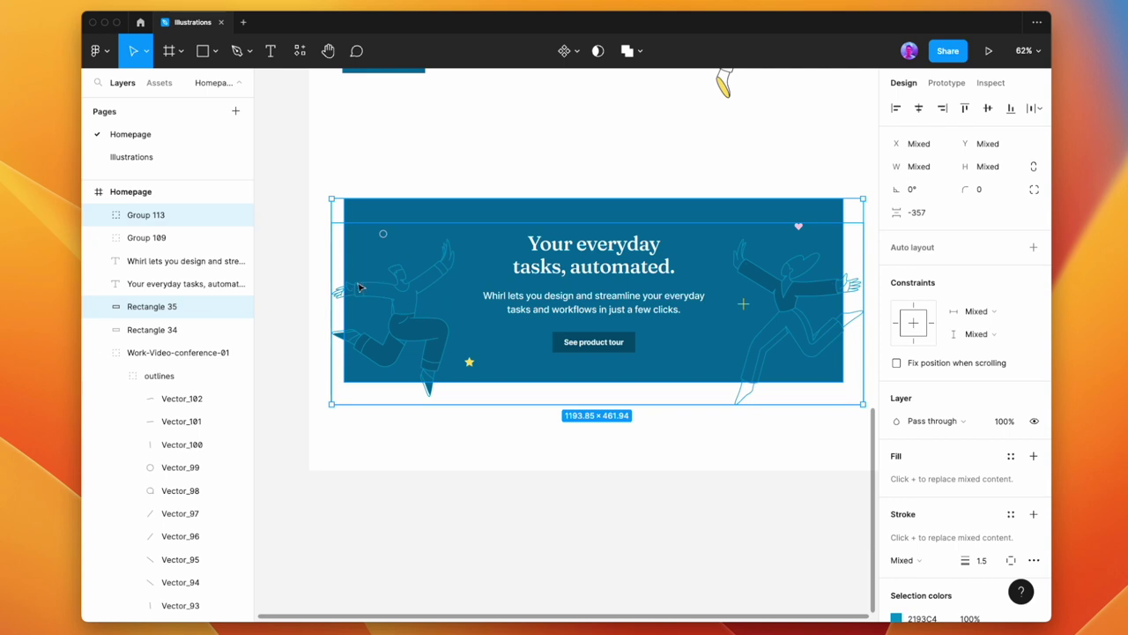
click(597, 51)
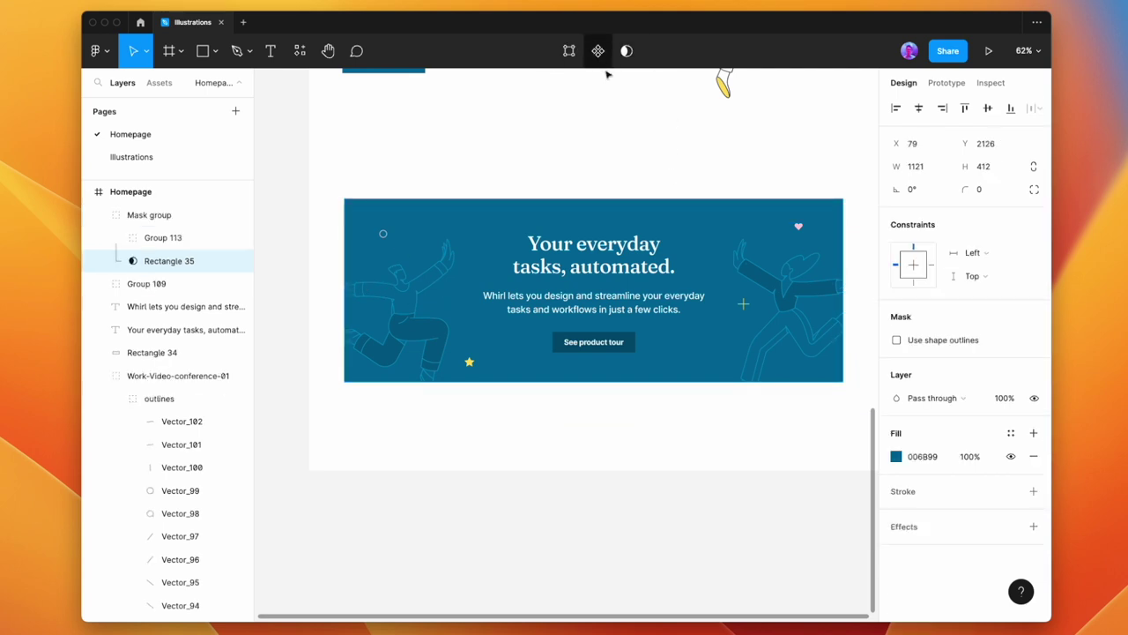
click(676, 155)
Try moving the masked figures down to Y 2350, past the banner's lower edge, and undo the move.
drag(808, 263, 801, 363)
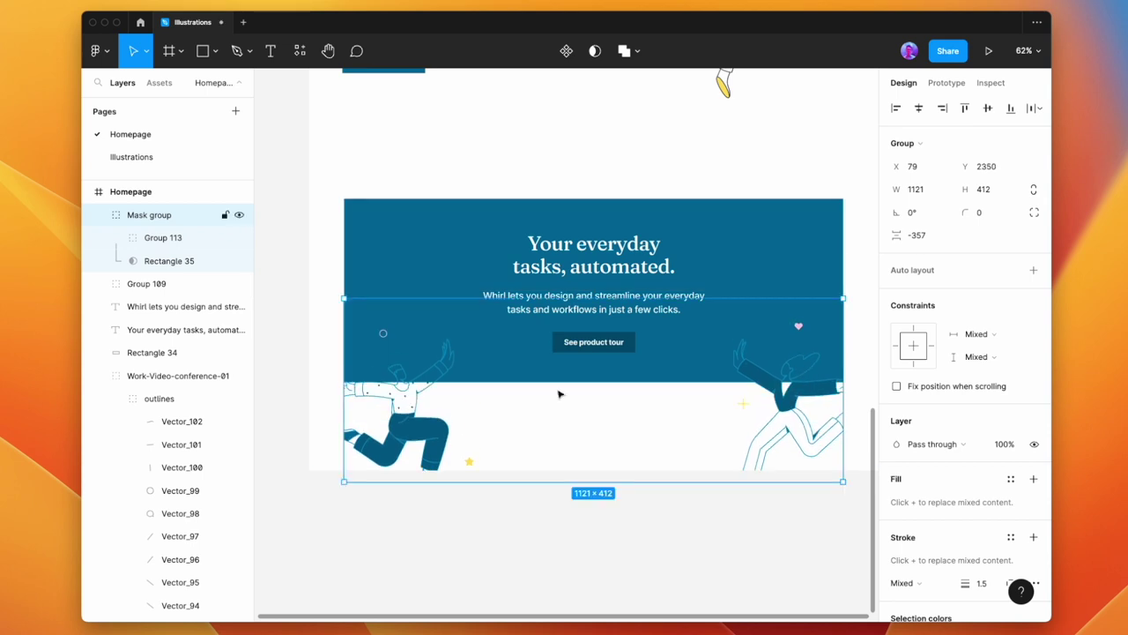
key(ctrl+z)
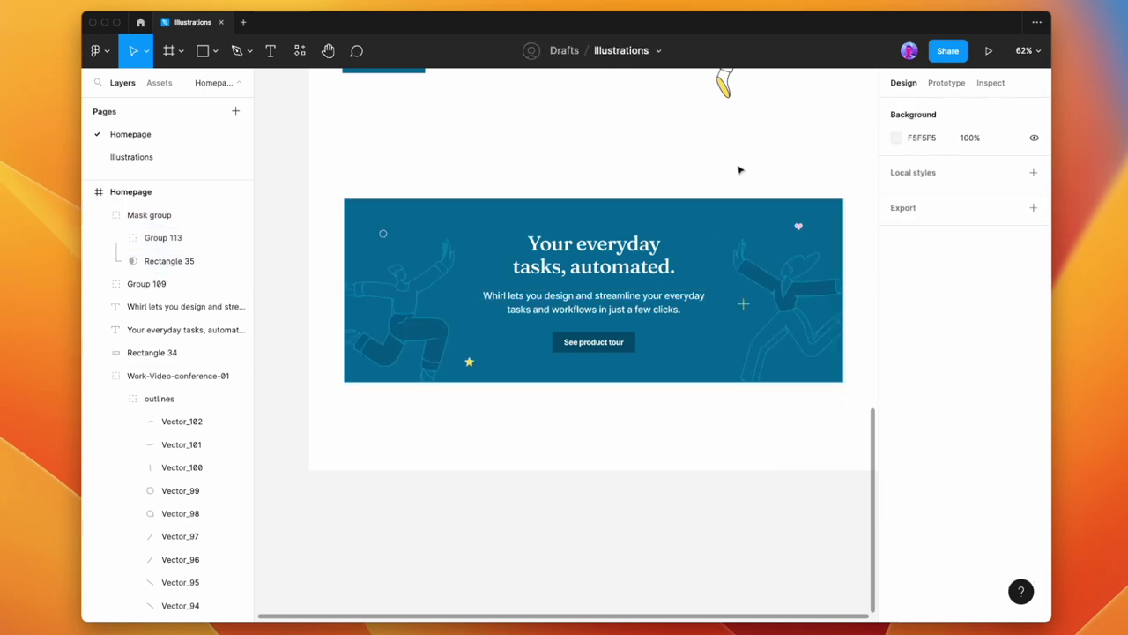
drag(790, 168, 770, 171)
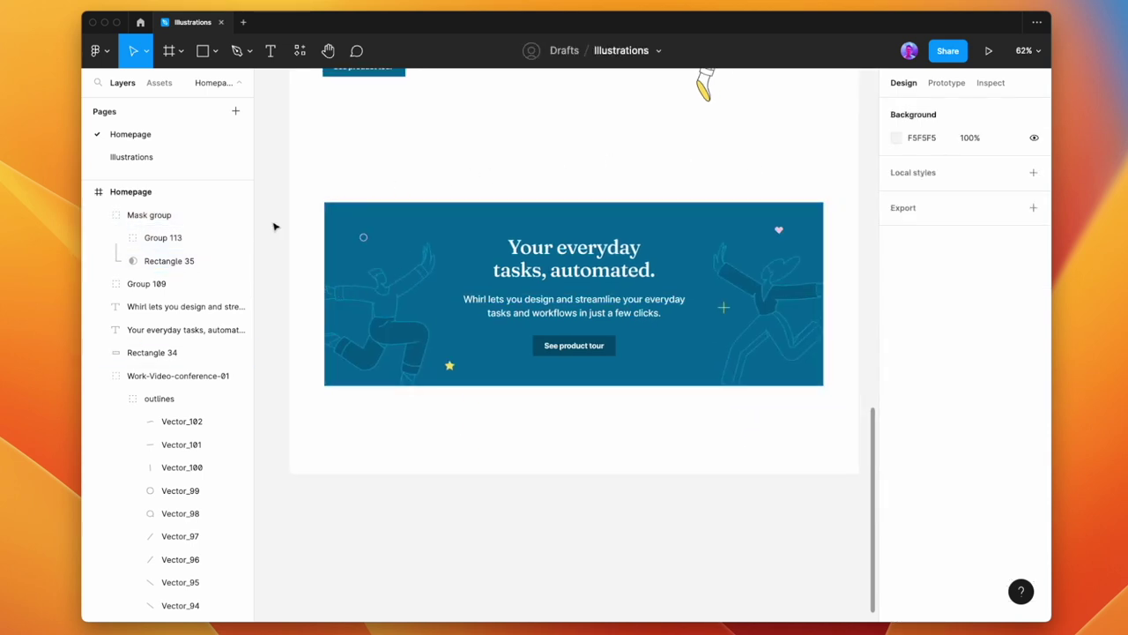
Try out other fill shades on the banner's background rectangle.
click(370, 270)
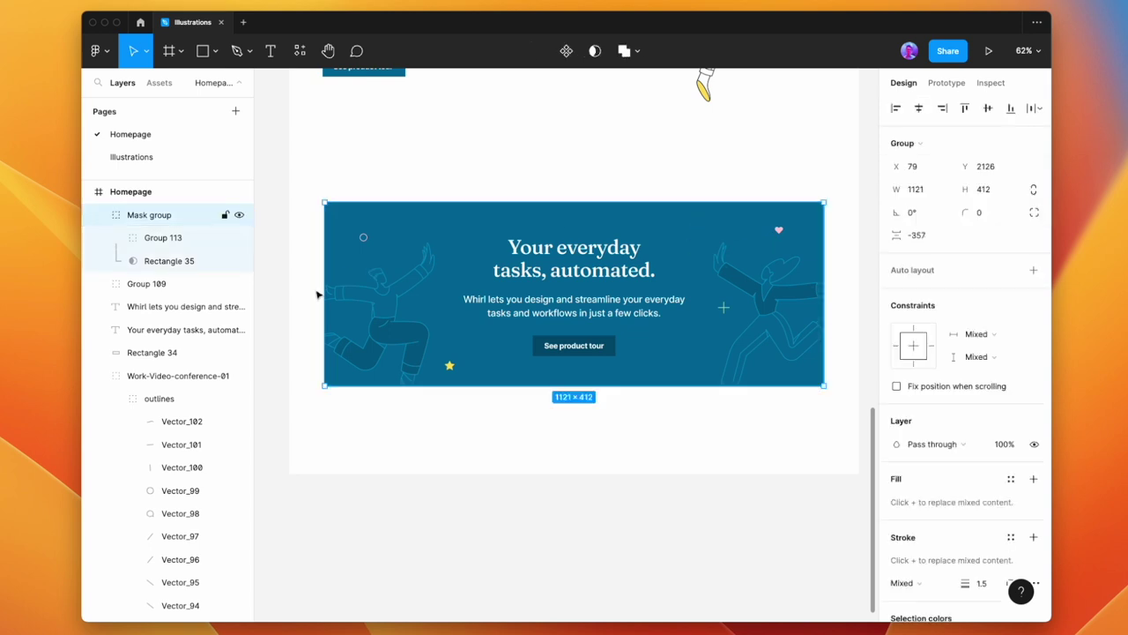
click(176, 352)
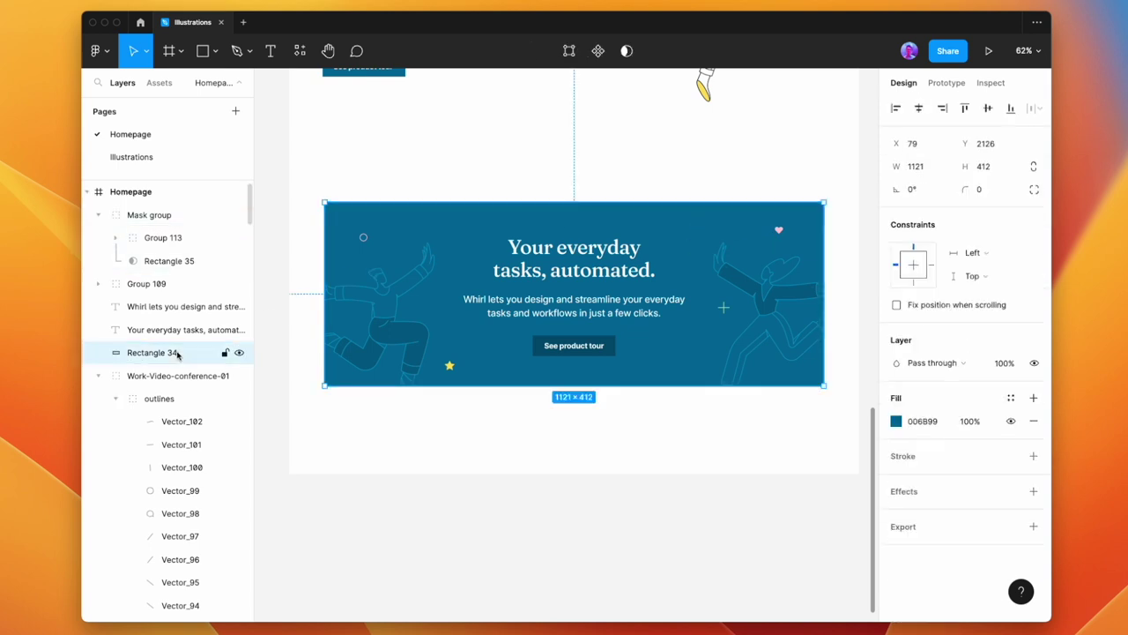
click(897, 421)
click(746, 300)
drag(748, 302, 813, 382)
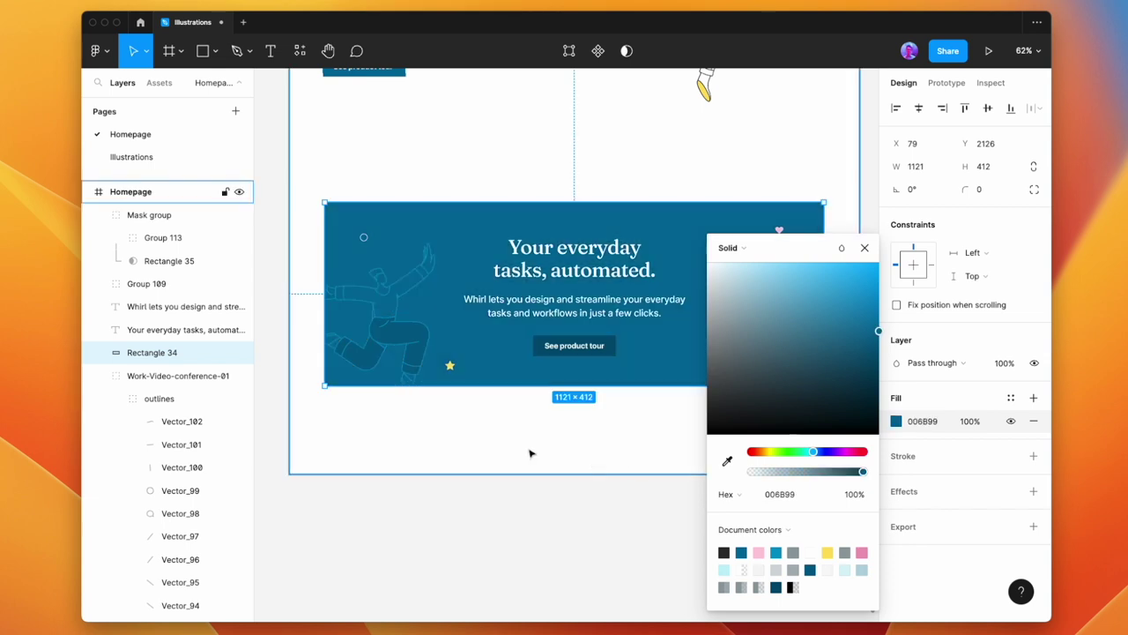
click(544, 446)
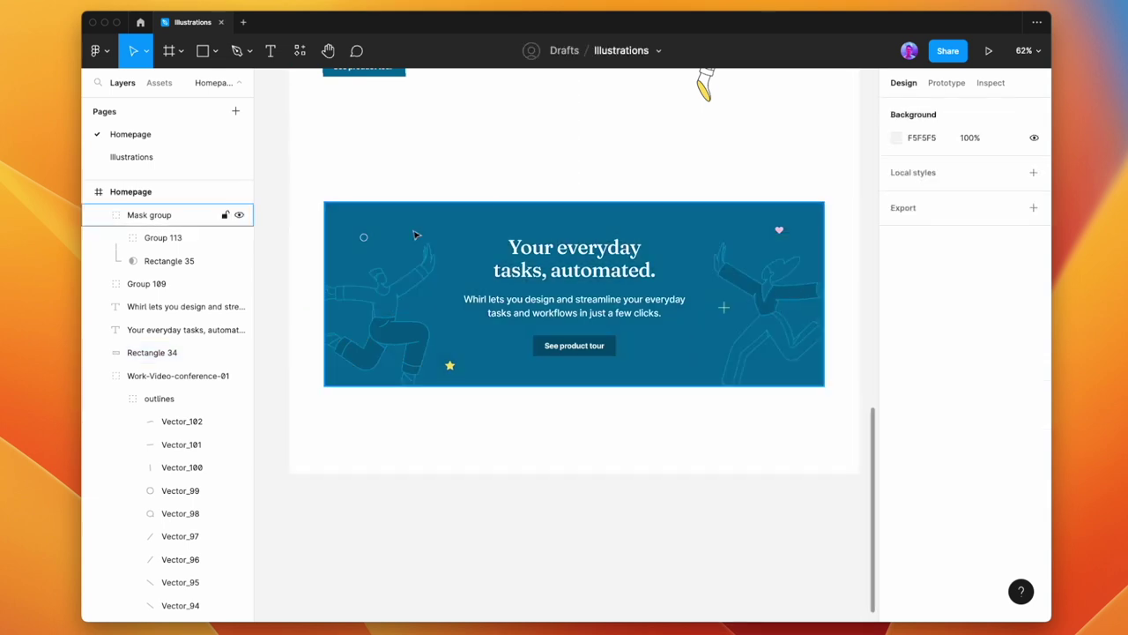
Scale the woman's group inside the mask down to about 277 × 388, keeping its lower outer corner fixed.
scroll(580, 175, down, 5)
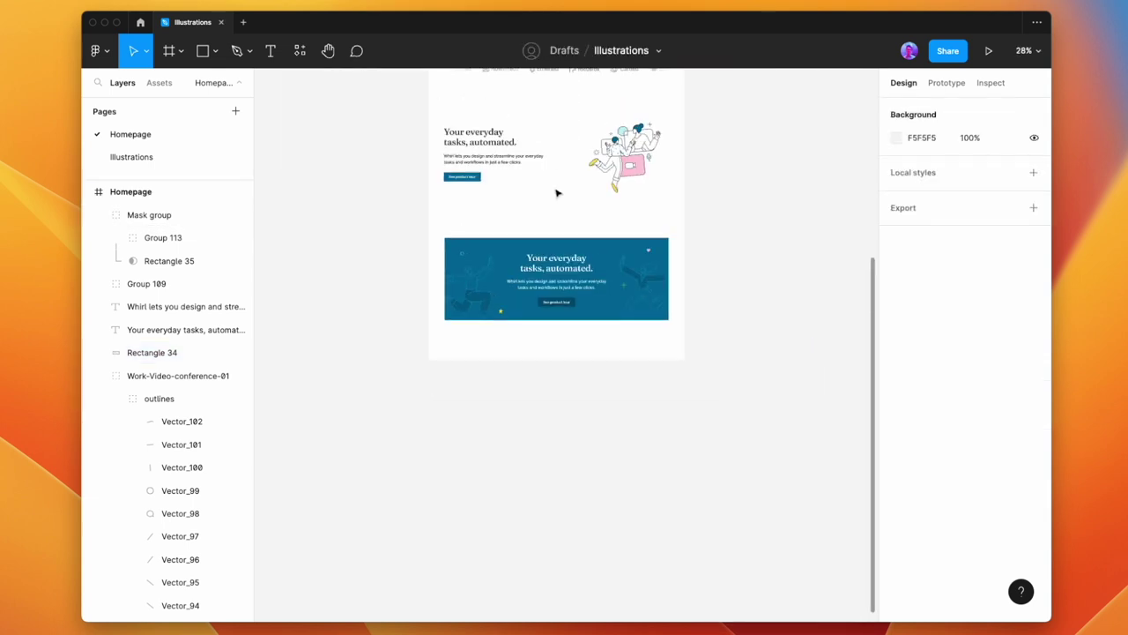
scroll(561, 193, up, 3)
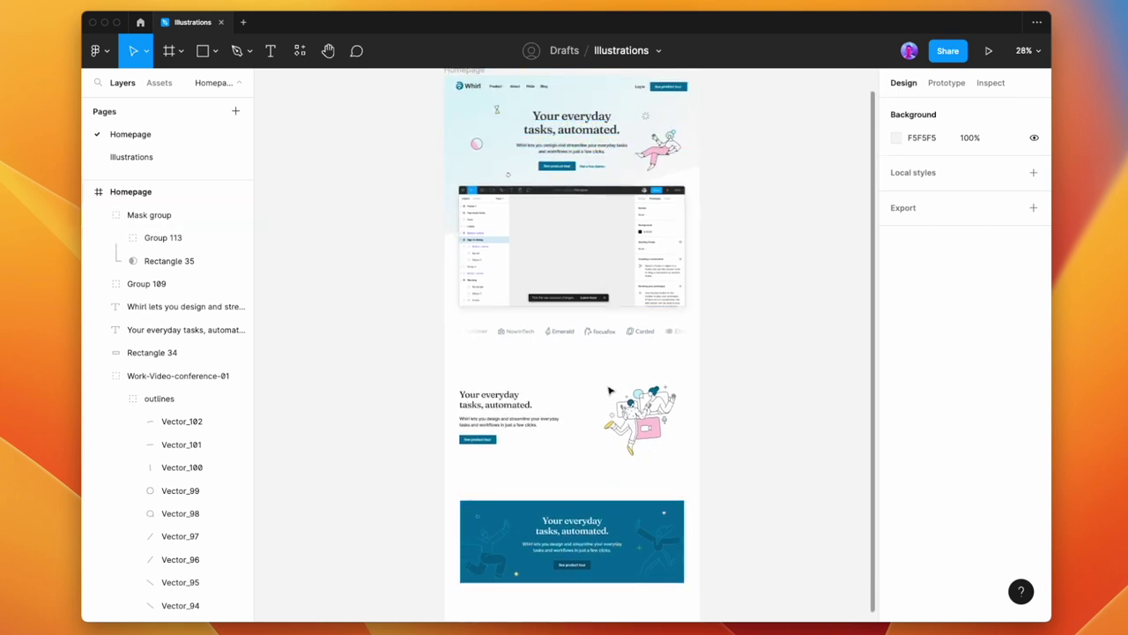
scroll(608, 389, down, 2)
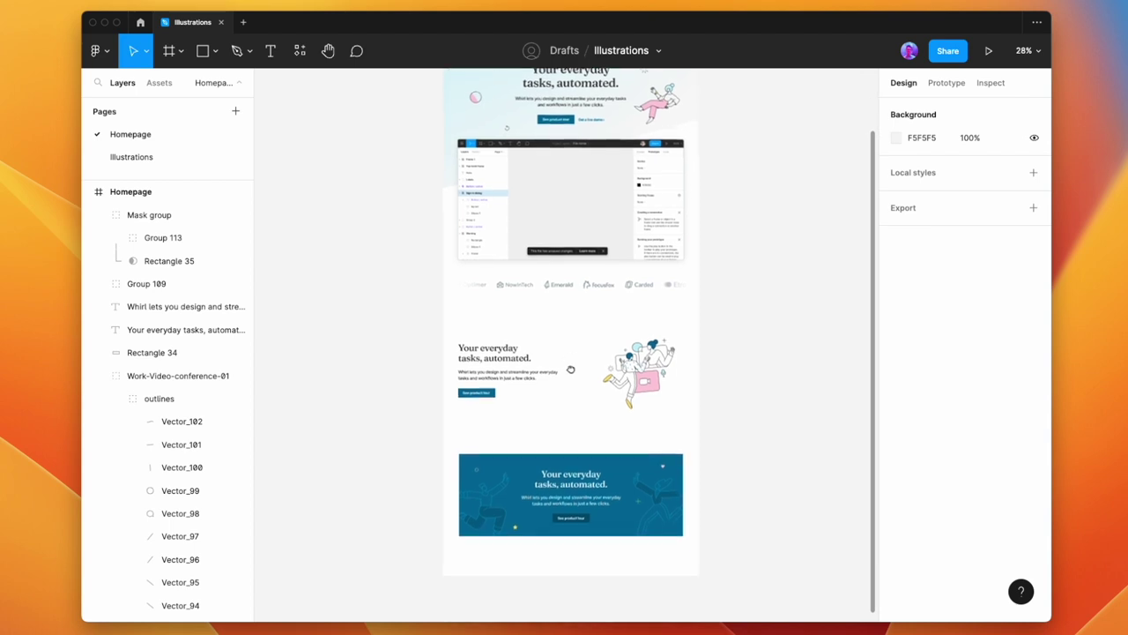
click(676, 112)
click(649, 515)
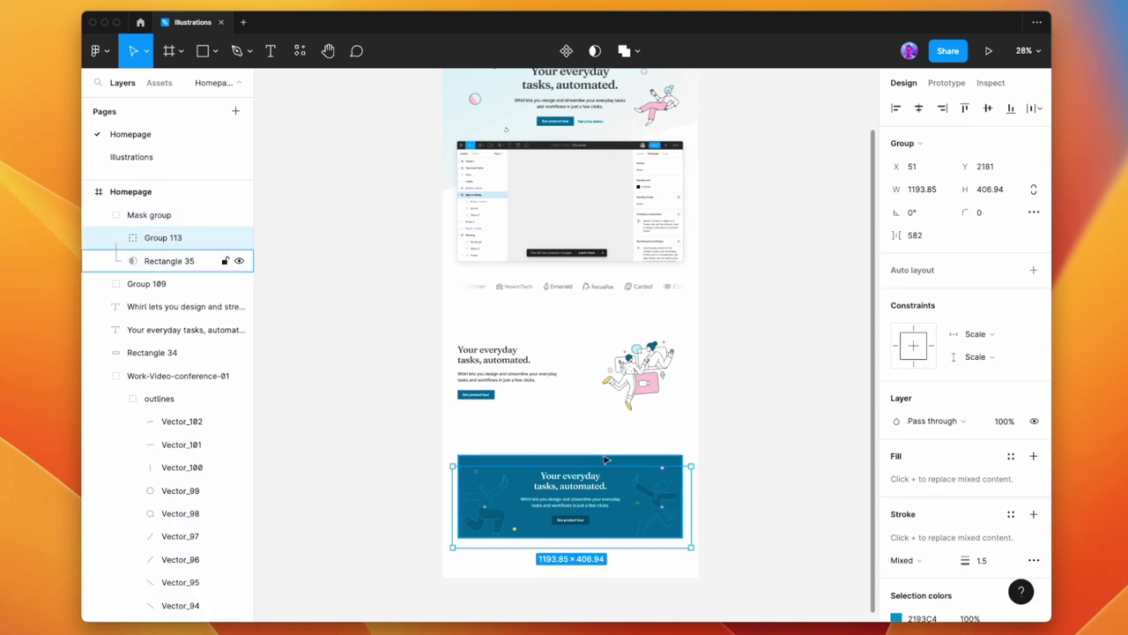
scroll(637, 502, down, 3)
double_click(709, 364)
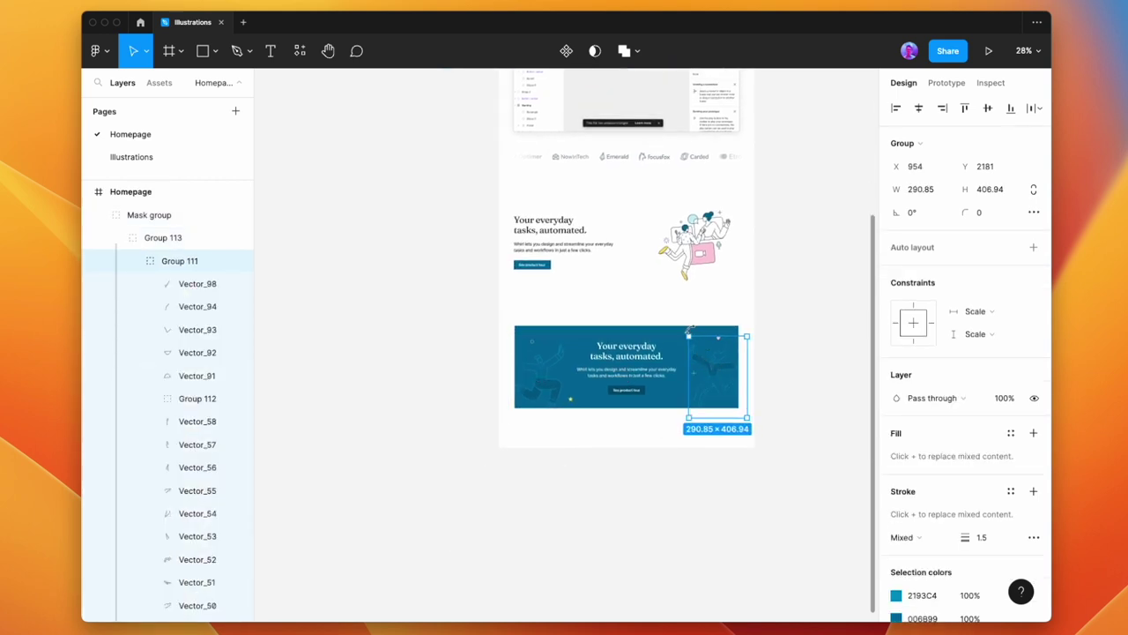
drag(690, 329, 693, 333)
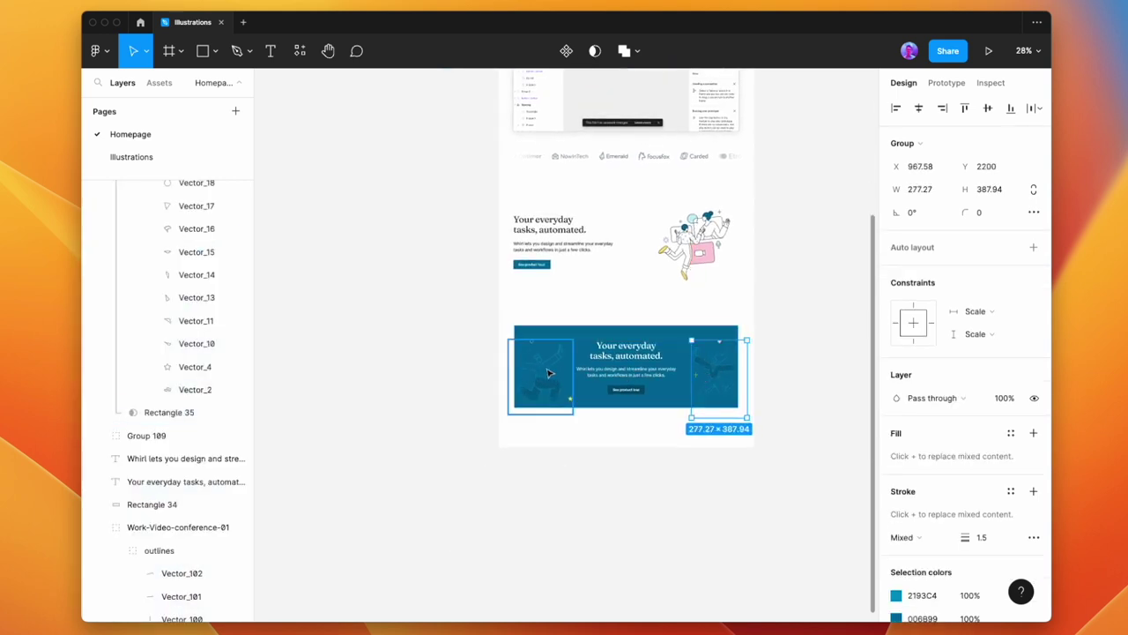
Scale the man's group inside the mask down slightly from its upper inner corner.
click(549, 373)
drag(573, 339, 567, 345)
click(593, 325)
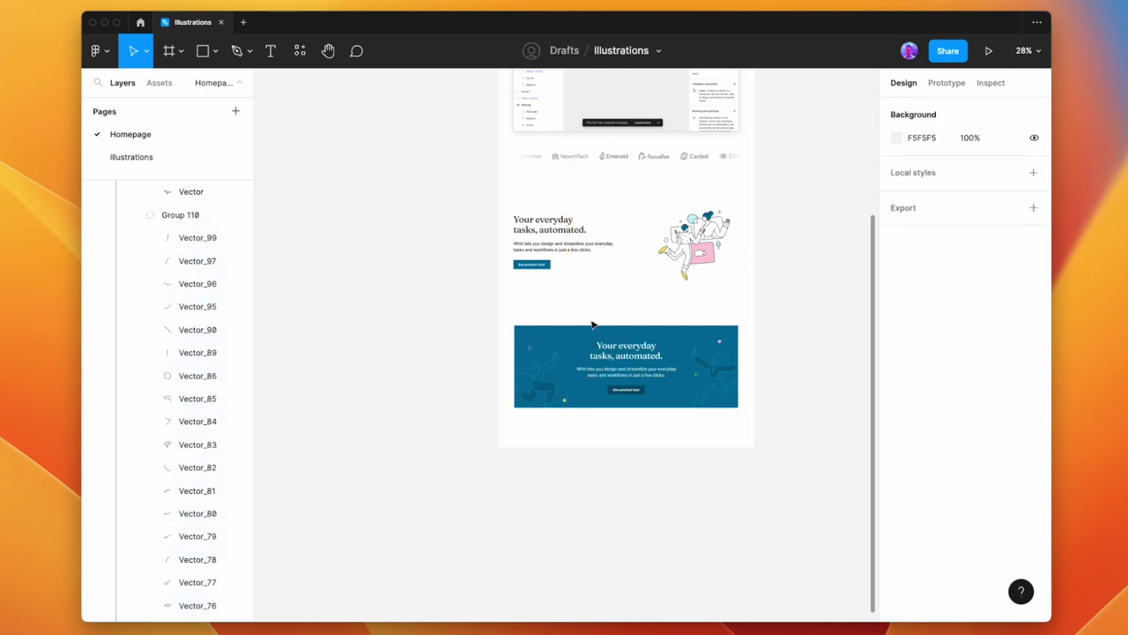